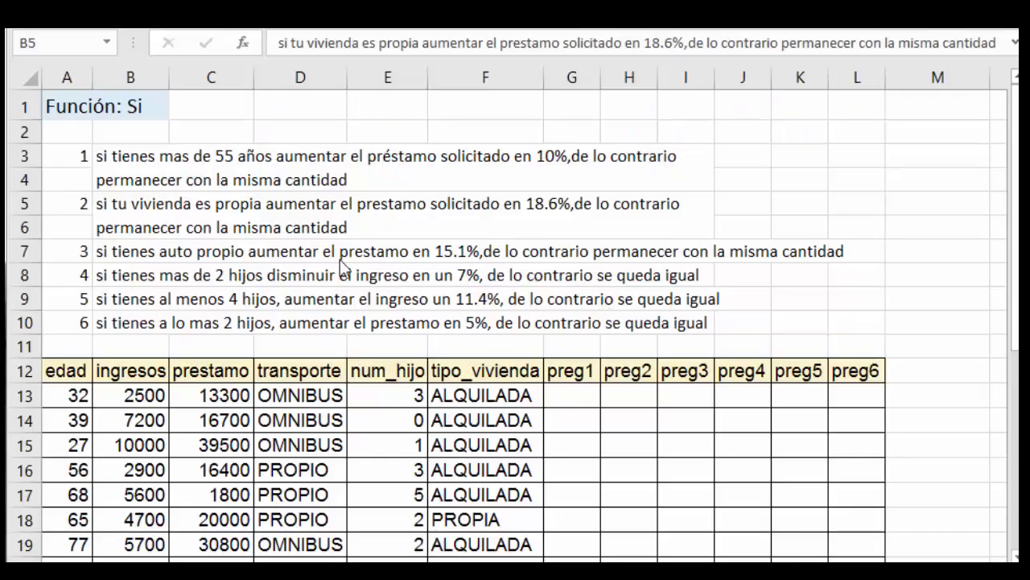
Point out the fifth condition, the edad to tipo_vivienda data columns, and the preg1–preg6 result columns.
{"action": "left_click", "coordinate": [280, 306]}
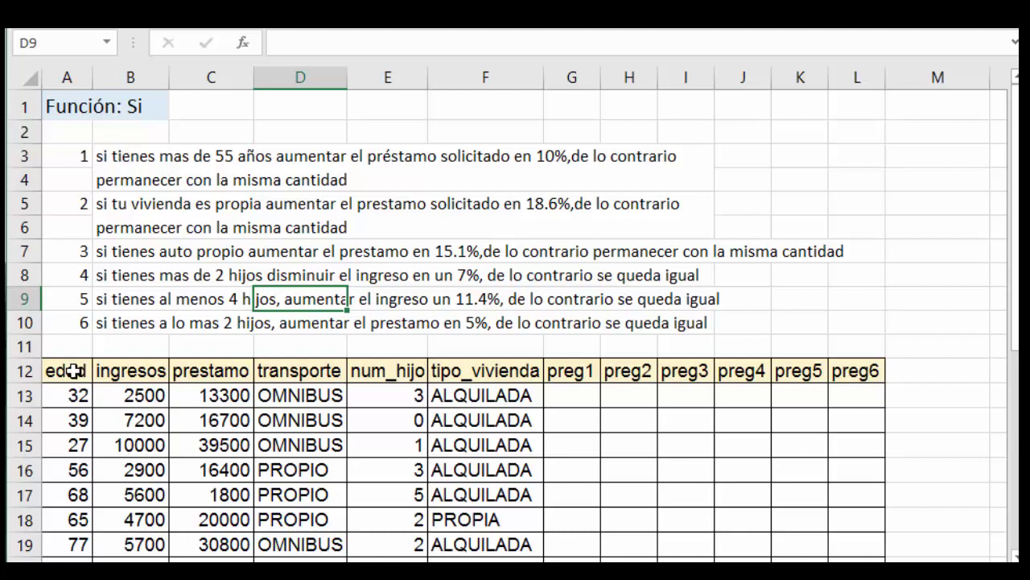
{"action": "left_click_drag", "start_coordinate": [75, 370], "coordinate": [139, 394]}
{"action": "left_click_drag", "start_coordinate": [69, 370], "coordinate": [81, 416]}
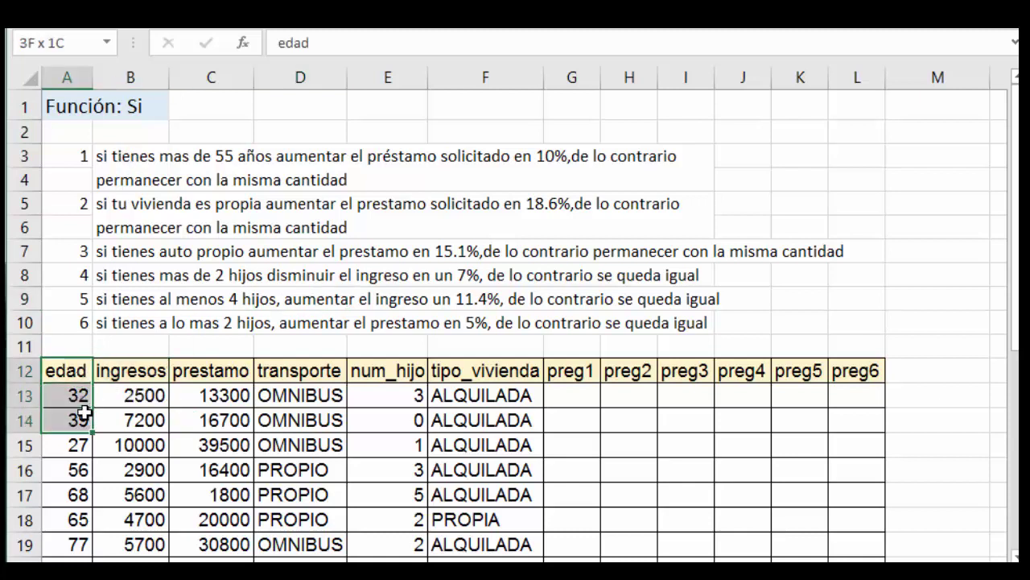
{"action": "left_click_drag", "start_coordinate": [107, 370], "coordinate": [133, 419]}
{"action": "mouse_move", "coordinate": [211, 370]}
{"action": "left_mouse_down"}
{"action": "mouse_move", "coordinate": [206, 391]}
{"action": "mouse_move", "coordinate": [242, 419]}
{"action": "left_mouse_up"}
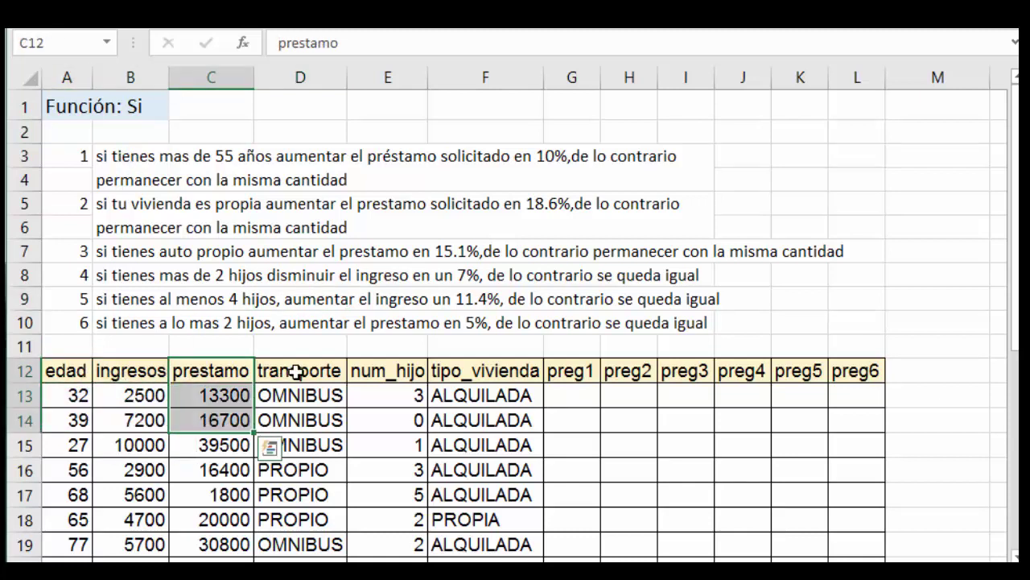
{"action": "left_click_drag", "start_coordinate": [299, 370], "coordinate": [299, 394]}
{"action": "left_click_drag", "start_coordinate": [387, 370], "coordinate": [393, 418]}
{"action": "left_click_drag", "start_coordinate": [492, 371], "coordinate": [513, 419]}
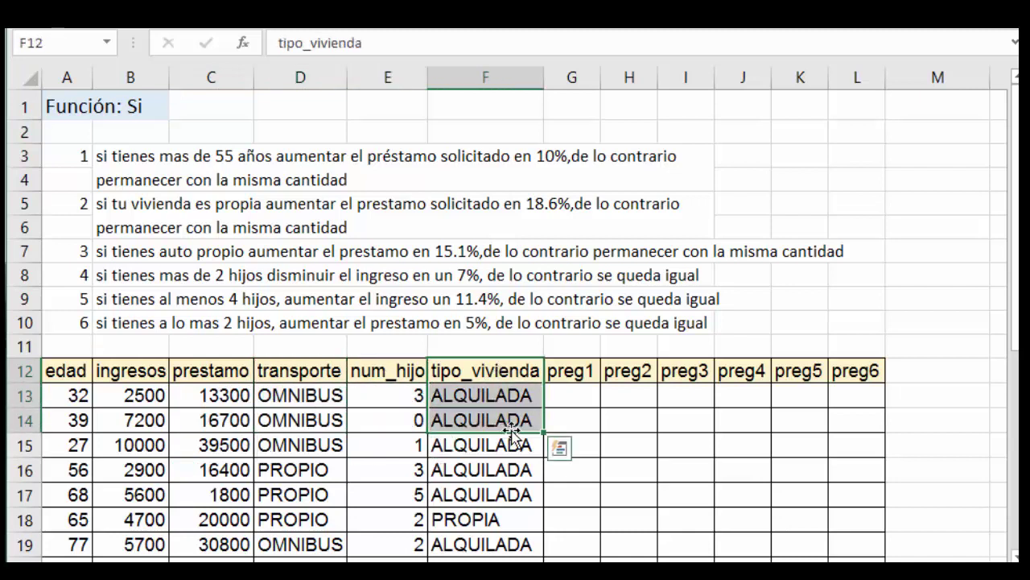
{"action": "left_click", "coordinate": [584, 374]}
{"action": "left_click_drag", "start_coordinate": [583, 374], "coordinate": [825, 368]}
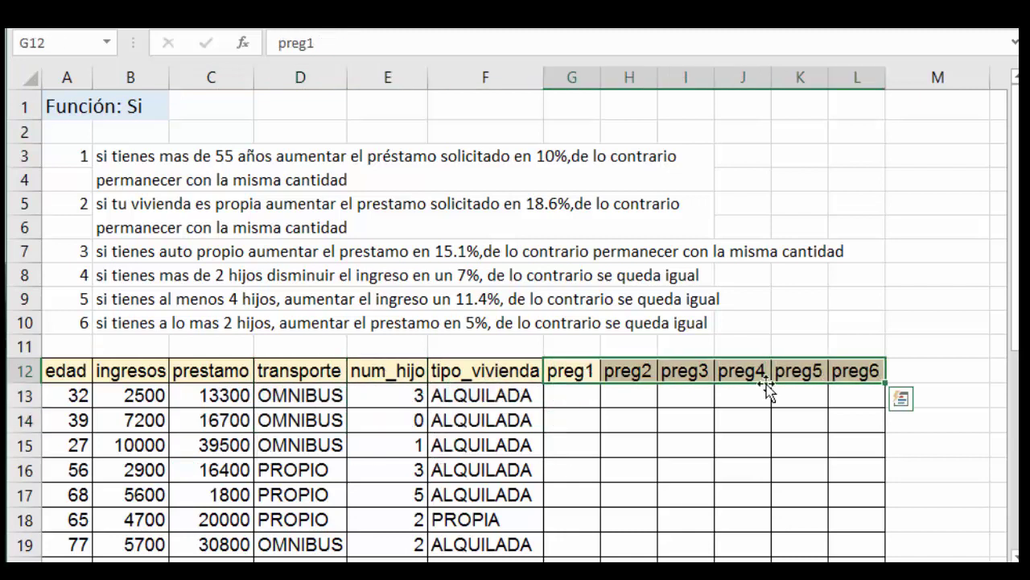
{"action": "left_click", "coordinate": [580, 396]}
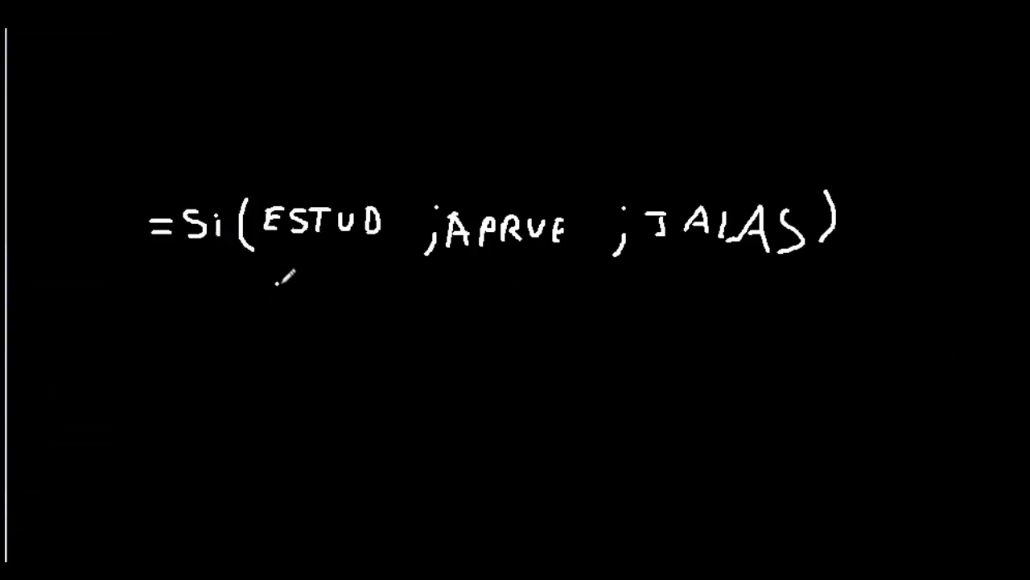
Underline and arrow-mark the SI syntax arguments ESTUD, APRUE and JALAS.
{"action": "left_click_drag", "start_coordinate": [277, 283], "coordinate": [370, 283]}
{"action": "left_click_drag", "start_coordinate": [461, 283], "coordinate": [573, 283]}
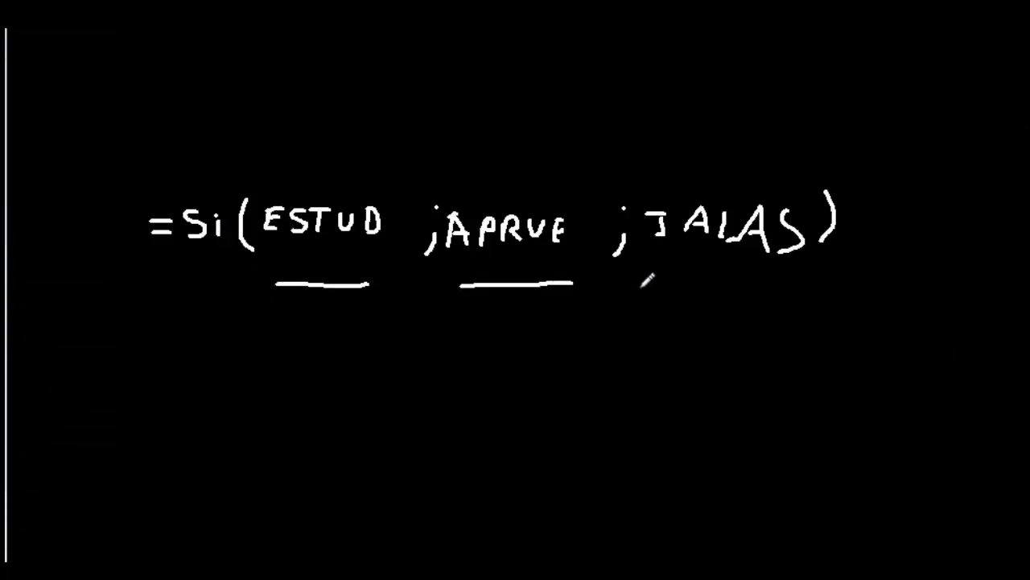
{"action": "left_click_drag", "start_coordinate": [642, 283], "coordinate": [808, 281]}
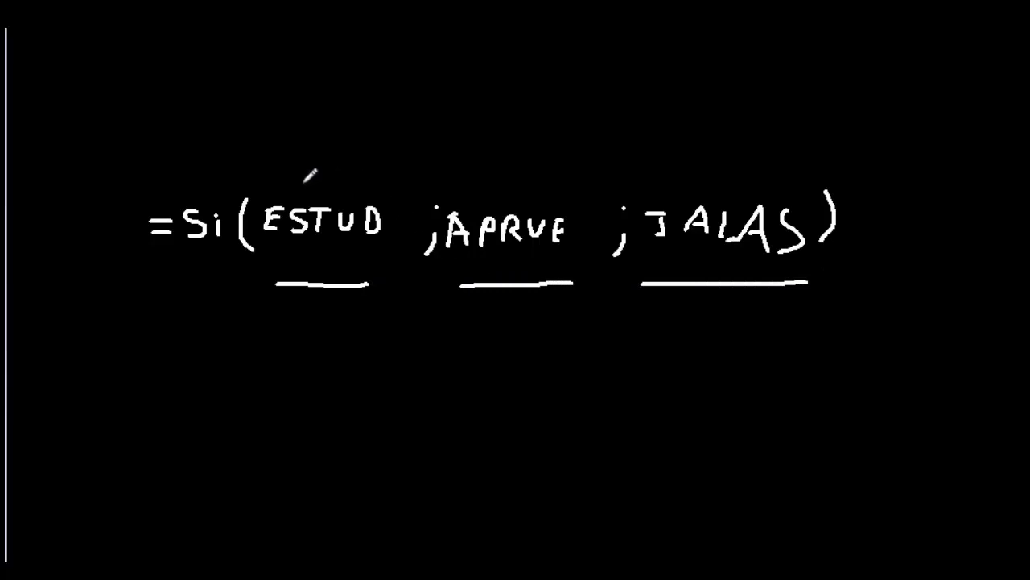
{"action": "left_click_drag", "start_coordinate": [305, 119], "coordinate": [332, 171]}
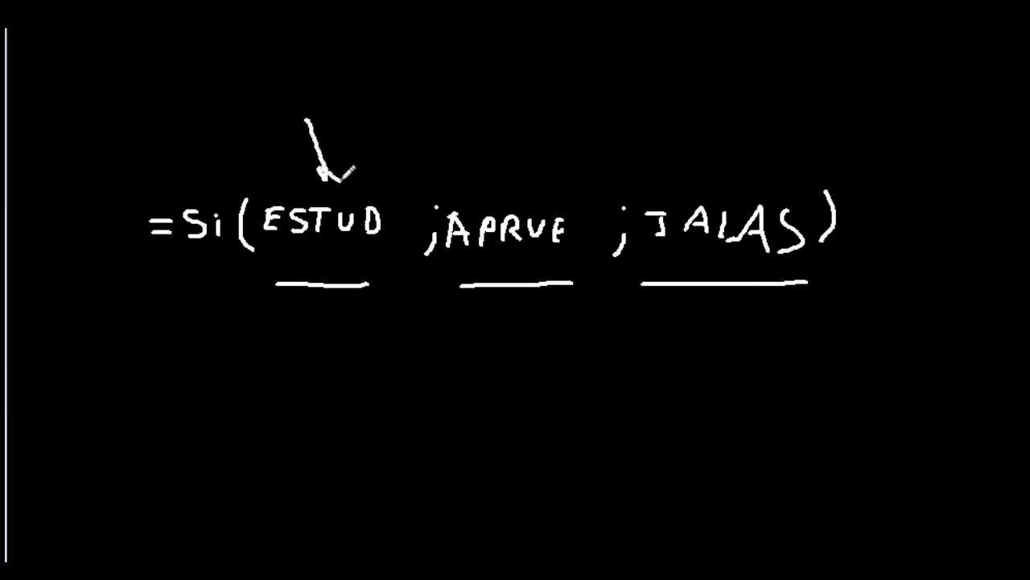
{"action": "mouse_move", "coordinate": [499, 129]}
{"action": "left_mouse_down"}
{"action": "mouse_move", "coordinate": [504, 191]}
{"action": "mouse_move", "coordinate": [506, 181]}
{"action": "left_mouse_up"}
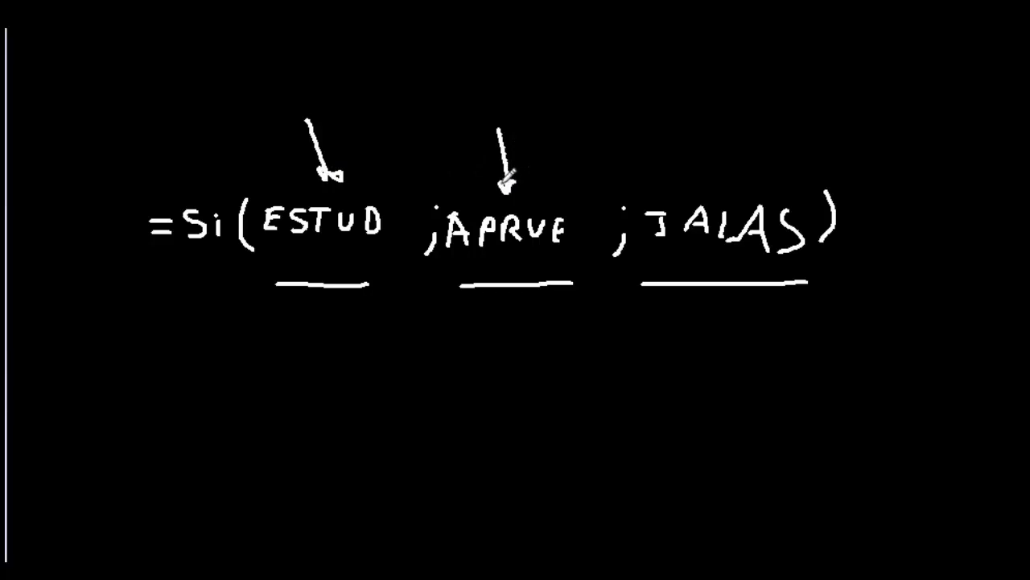
{"action": "left_click_drag", "start_coordinate": [730, 137], "coordinate": [748, 187]}
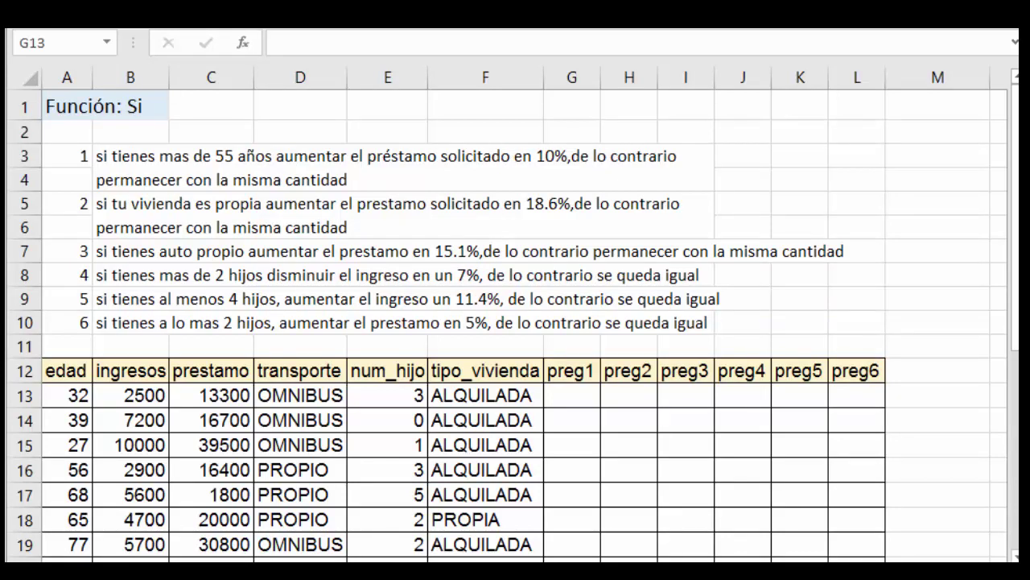
Start G13's formula as =SI(A13>55; to test whether age exceeds 55.
{"action": "left_click", "coordinate": [564, 394]}
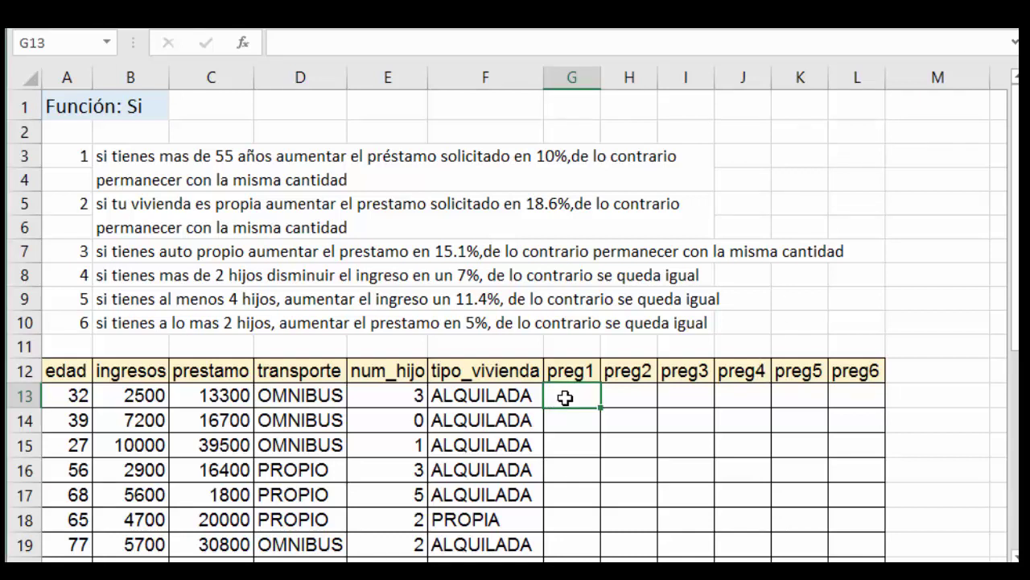
{"action": "type", "text": "="}
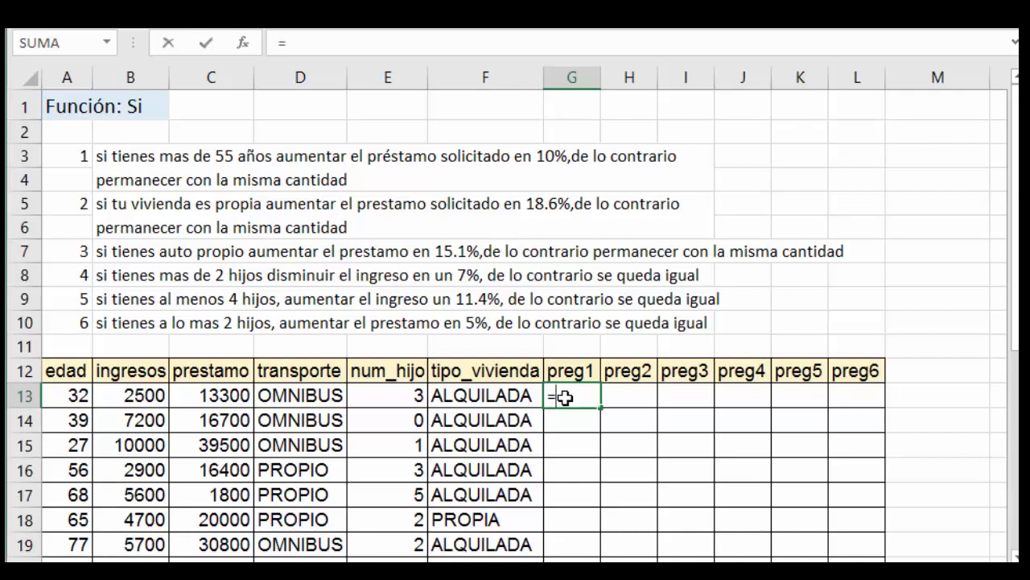
{"action": "type", "text": "si"}
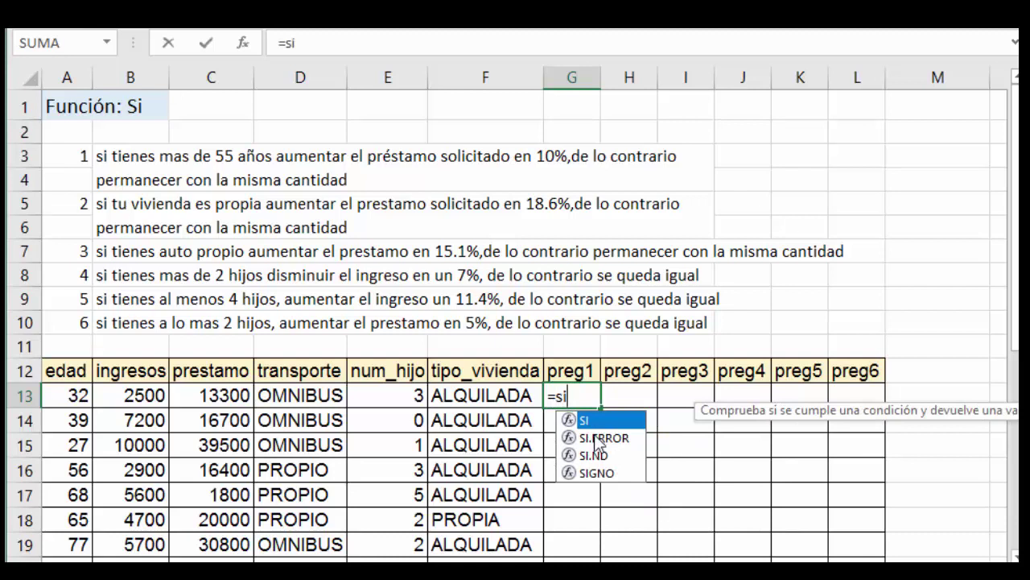
{"action": "double_click", "coordinate": [605, 420]}
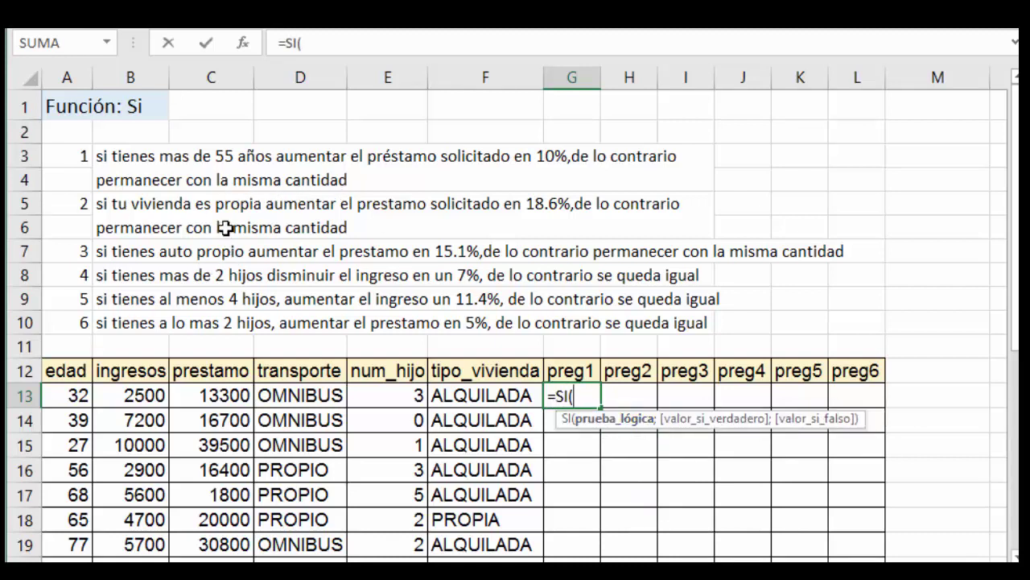
{"action": "left_click", "coordinate": [76, 395]}
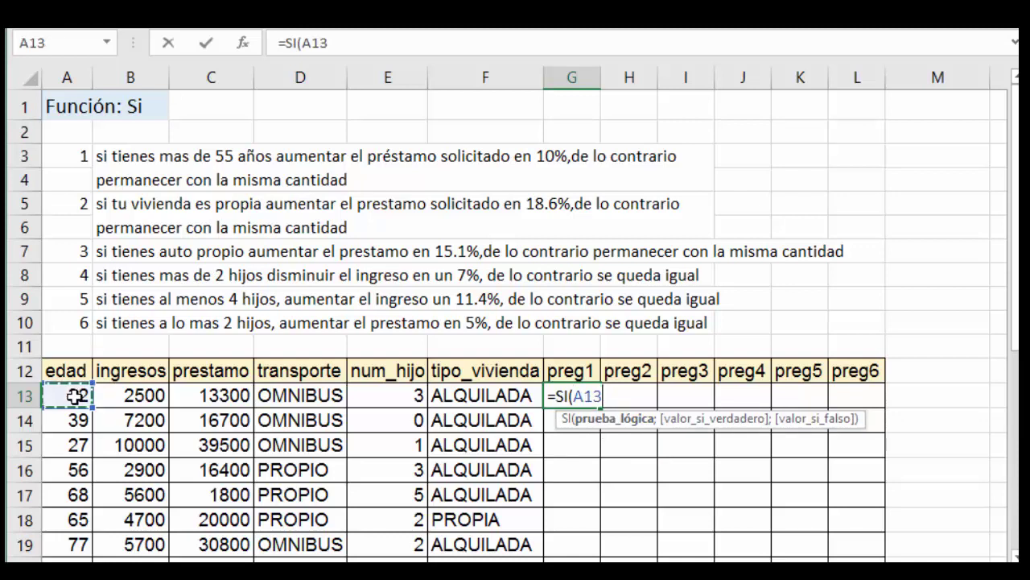
{"action": "type", "text": ">"}
{"action": "type", "text": "55"}
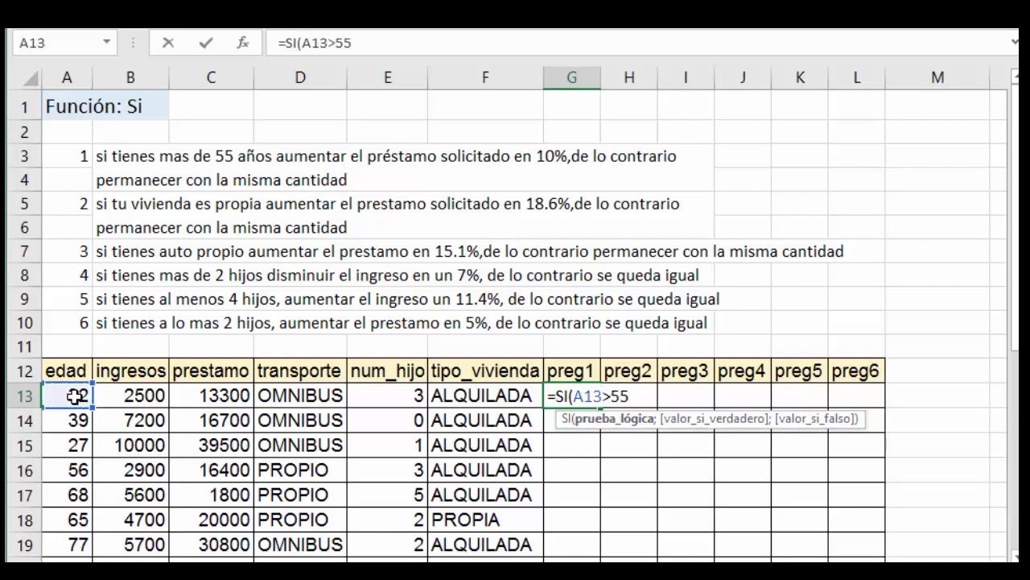
{"action": "type", "text": ";"}
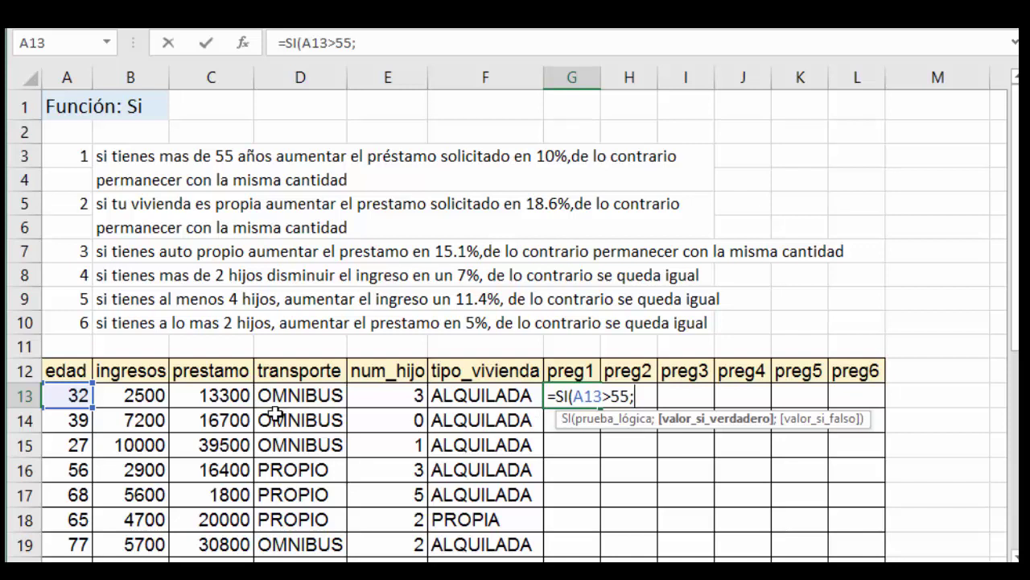
Complete the results C13+10%*C13 when true, otherwise C13, and close the parenthesis.
{"action": "left_click", "coordinate": [229, 396]}
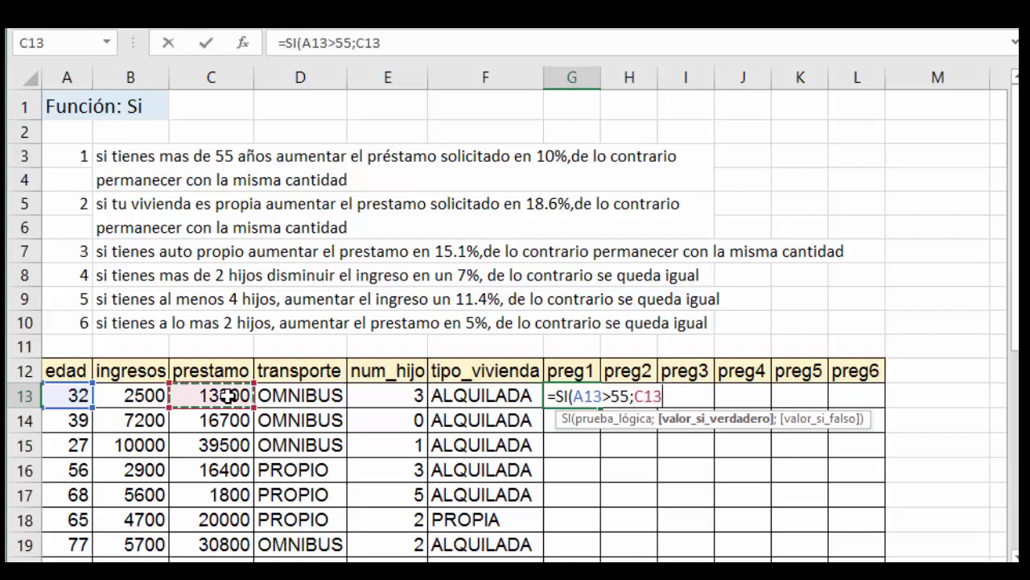
{"action": "type", "text": "+10"}
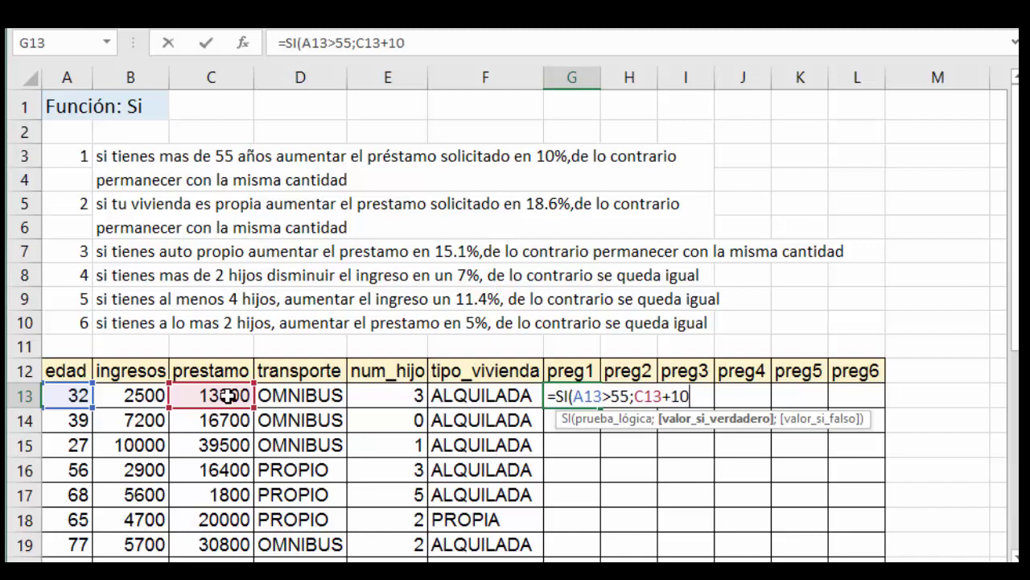
{"action": "type", "text": "%*"}
{"action": "left_click", "coordinate": [226, 395]}
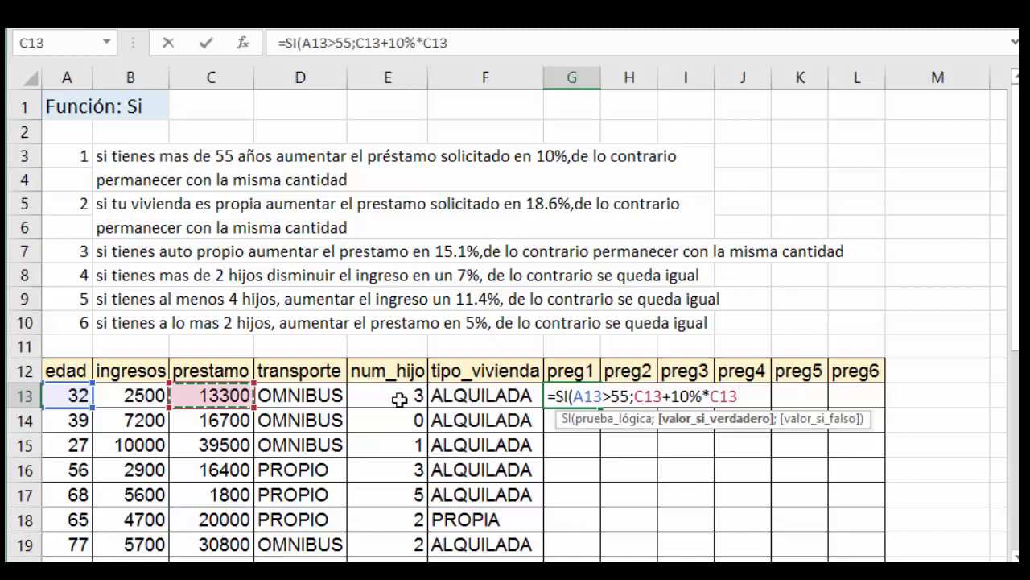
{"action": "left_click_drag", "start_coordinate": [673, 395], "coordinate": [697, 395]}
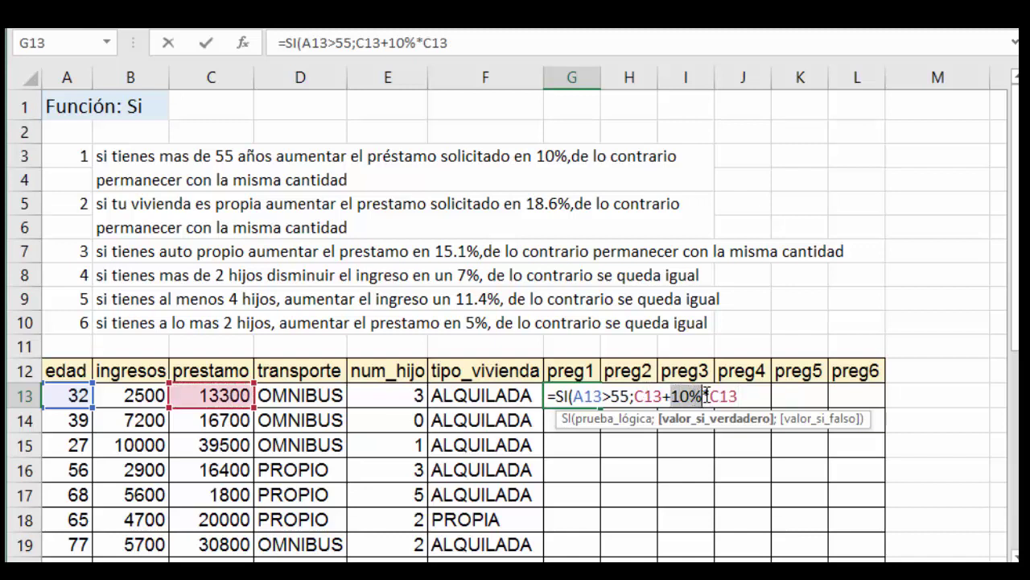
{"action": "left_click", "coordinate": [705, 395]}
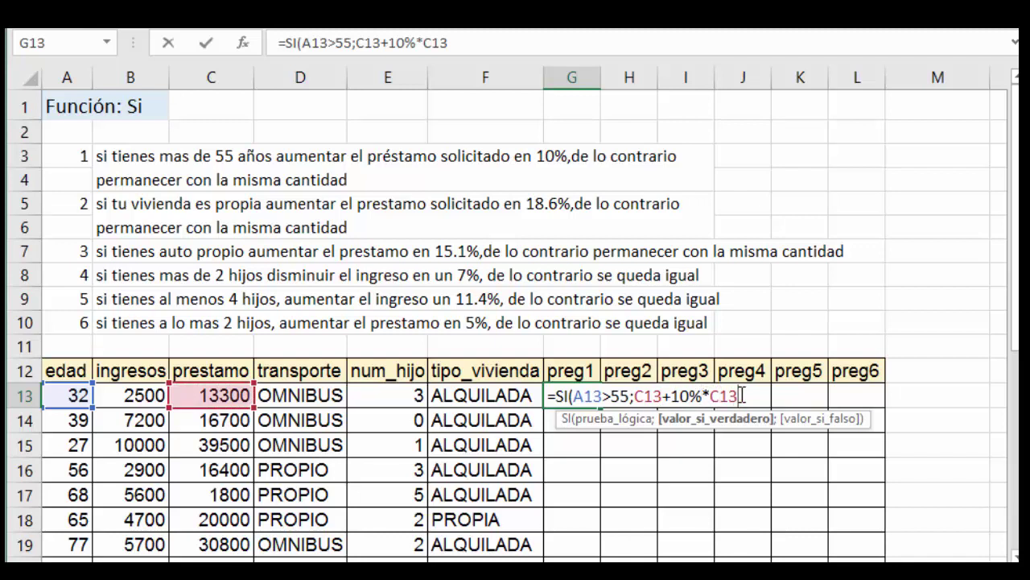
{"action": "type", "text": ";"}
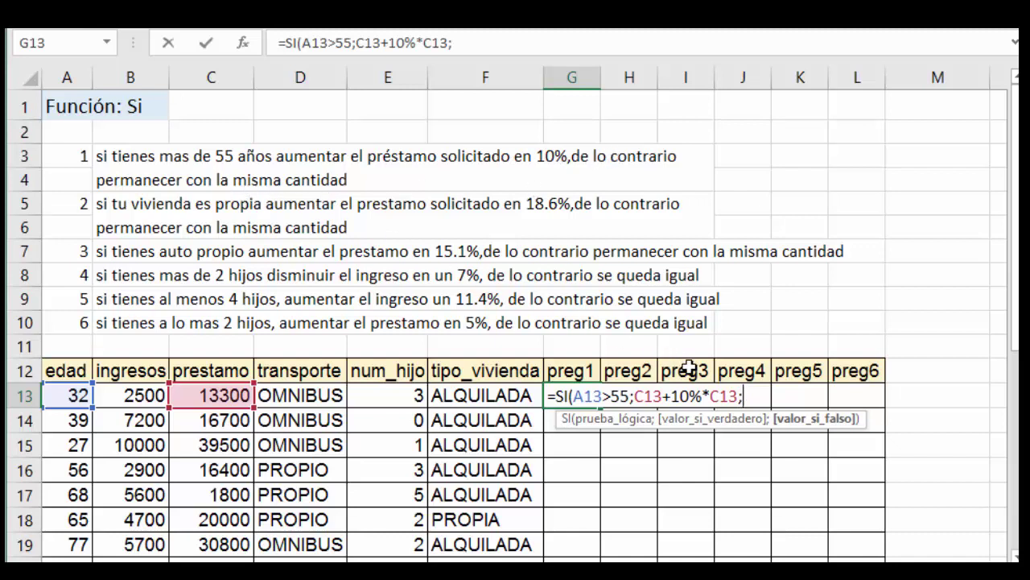
{"action": "left_click", "coordinate": [233, 396]}
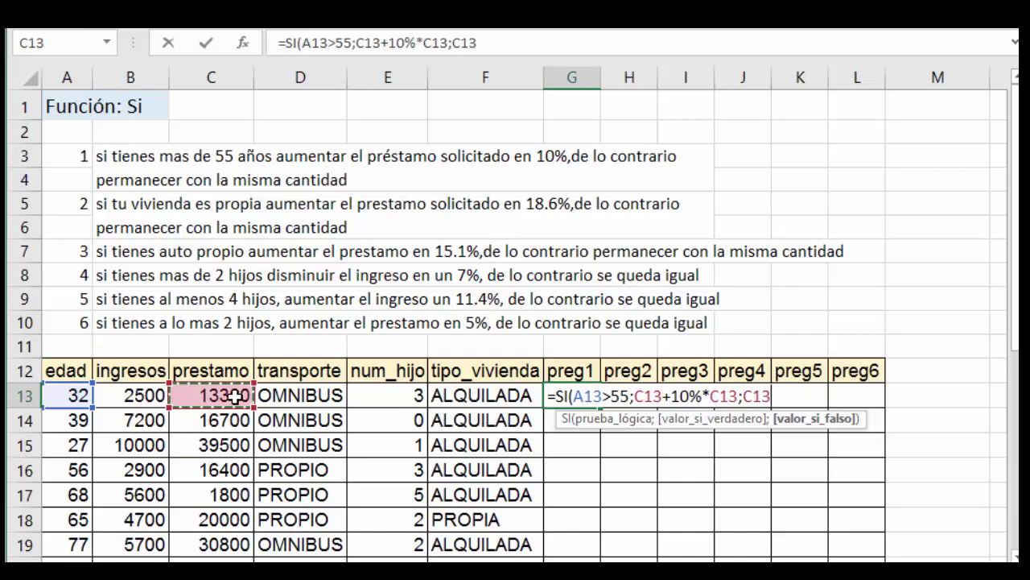
{"action": "type", "text": ")"}
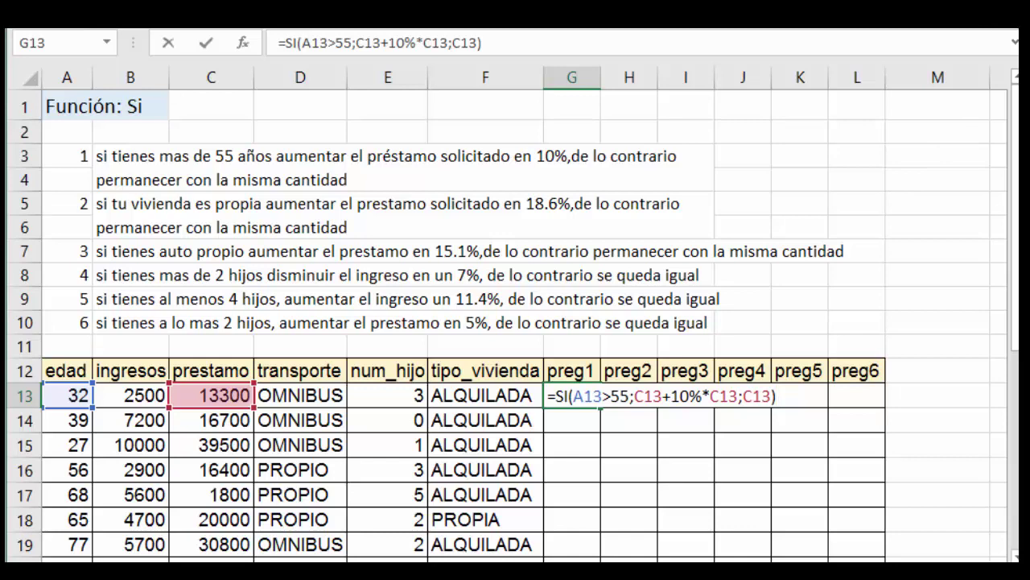
{"action": "scroll", "coordinate": [831, 321], "scroll_direction": "up", "scroll_amount": 2}
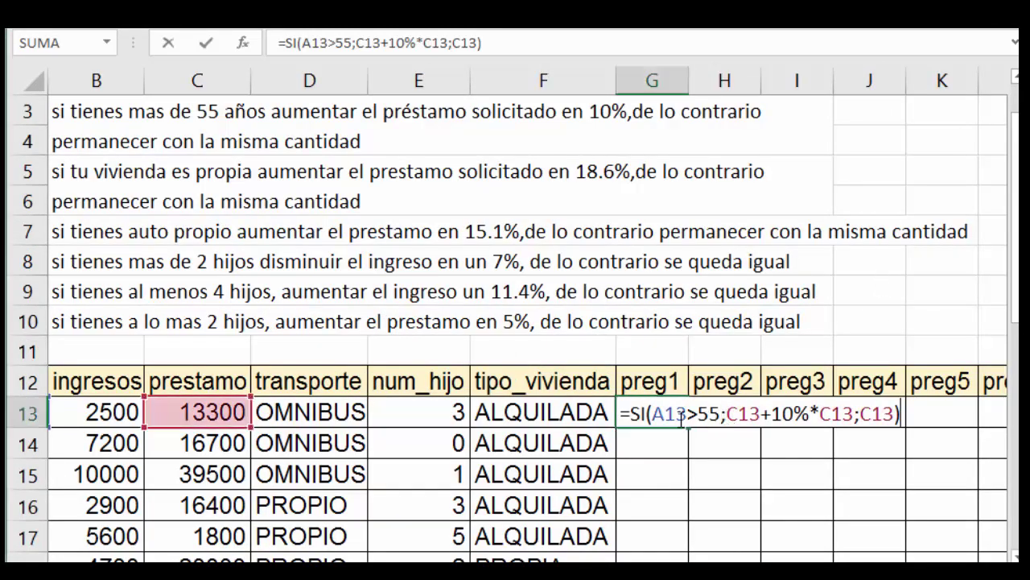
Review the A13>55 and 10%*C13 parts, then confirm G13's formula, which shows 13300.
{"action": "left_click_drag", "start_coordinate": [652, 414], "coordinate": [760, 413]}
{"action": "left_click", "coordinate": [733, 413]}
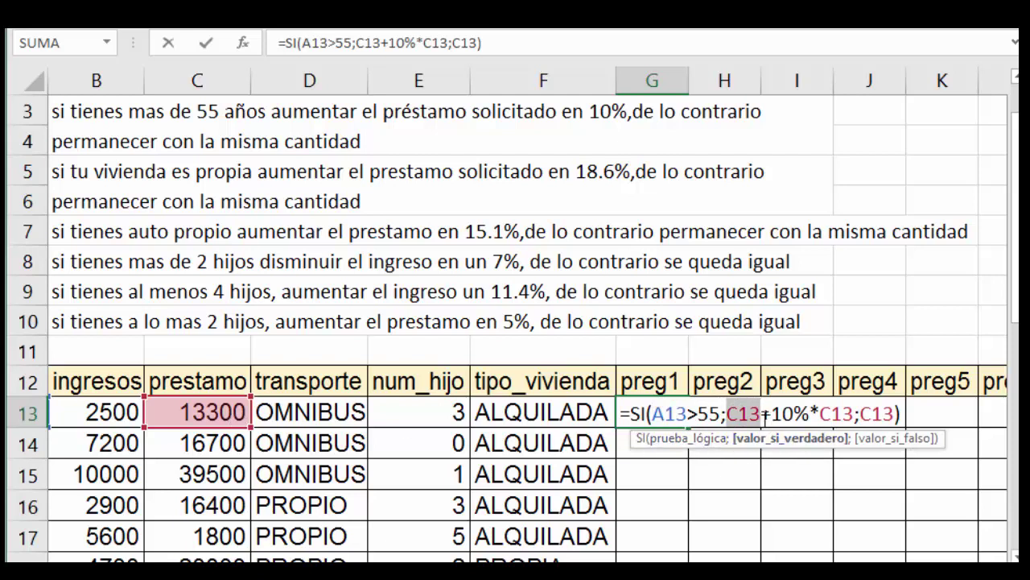
{"action": "left_click_drag", "start_coordinate": [775, 415], "coordinate": [896, 413]}
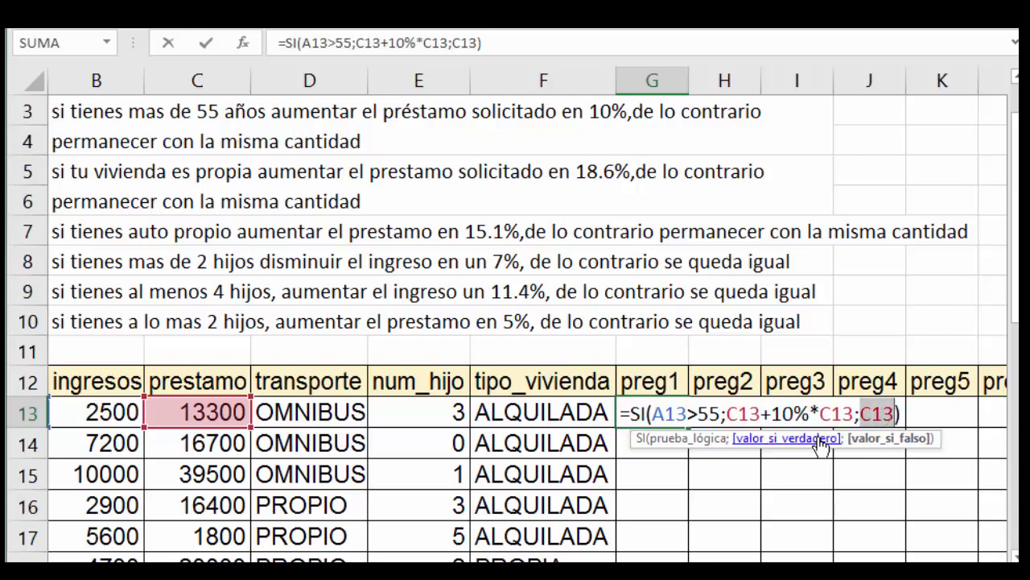
{"action": "left_click", "coordinate": [914, 414]}
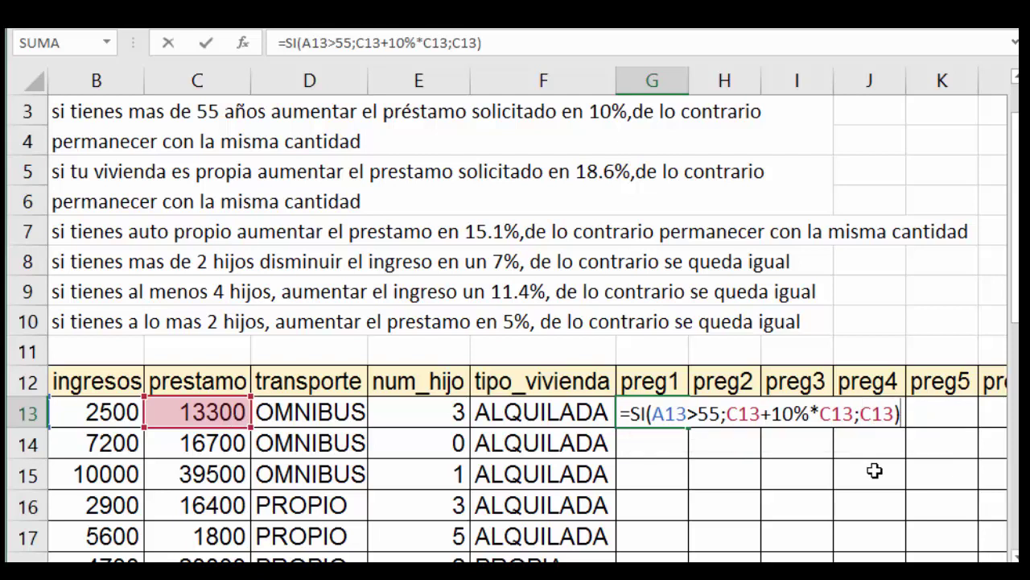
{"action": "key", "text": "Return"}
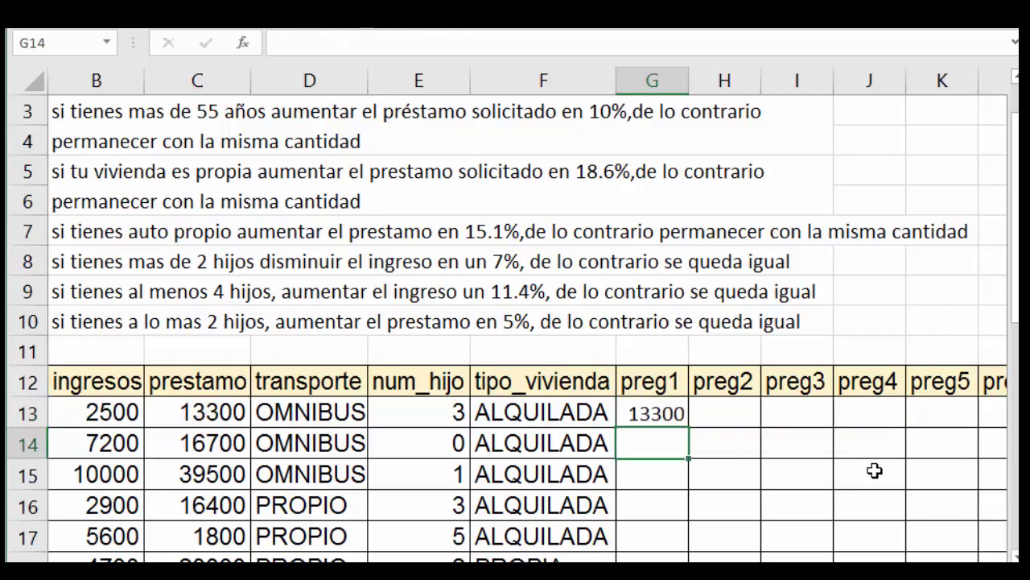
{"action": "scroll", "coordinate": [783, 461], "scroll_direction": "down", "scroll_amount": 1, "text": "ctrl"}
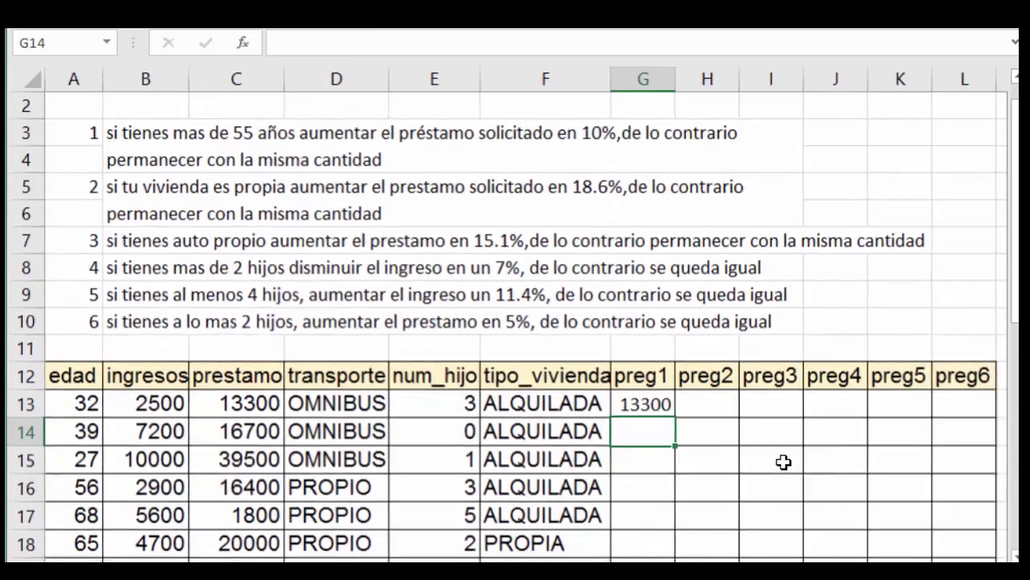
{"action": "left_click", "coordinate": [658, 410]}
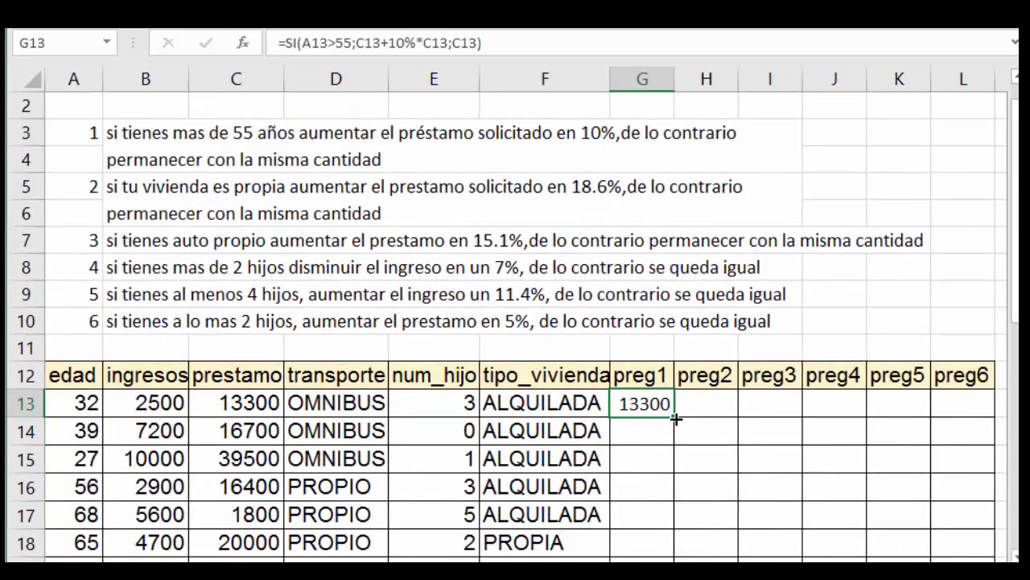
Fill G13's formula down to G33, giving e.g. 18040 for age 56 and 1980 for age 68.
{"action": "mouse_move", "coordinate": [675, 424]}
{"action": "left_mouse_down"}
{"action": "mouse_move", "coordinate": [670, 556]}
{"action": "mouse_move", "coordinate": [662, 504]}
{"action": "left_mouse_up"}
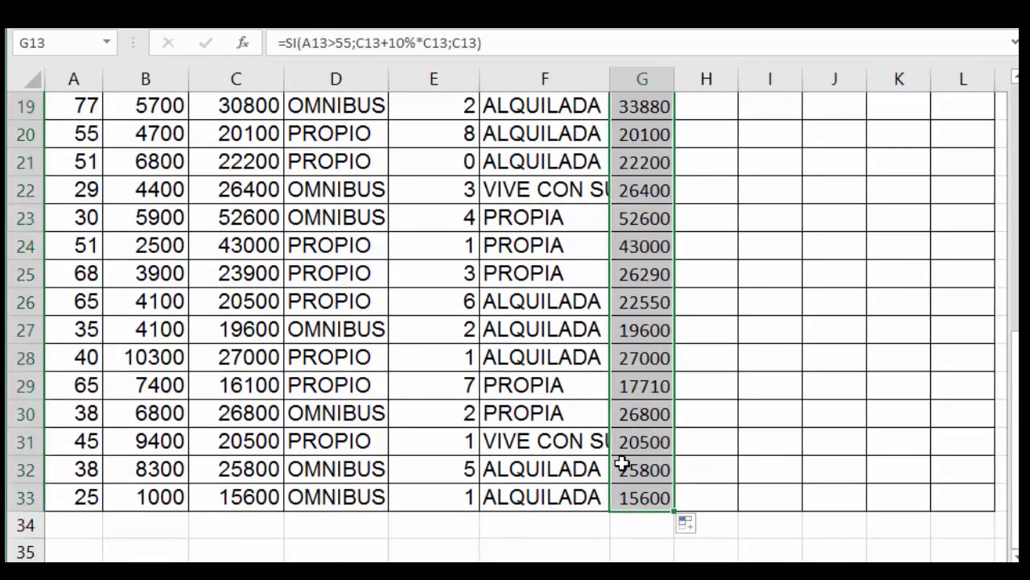
{"action": "scroll", "coordinate": [650, 457], "scroll_direction": "up", "scroll_amount": 3}
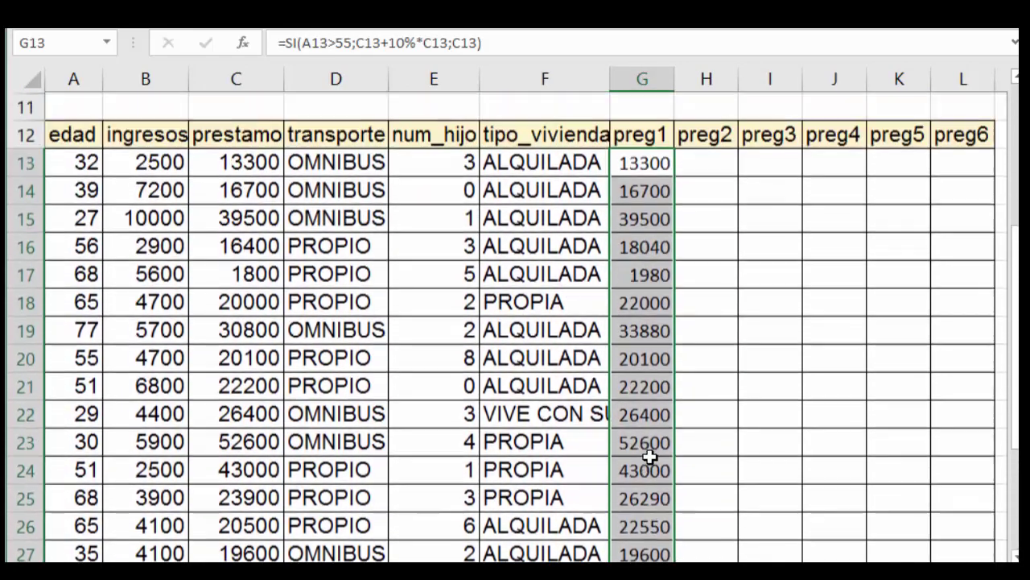
{"action": "scroll", "coordinate": [649, 459], "scroll_direction": "up", "scroll_amount": 1}
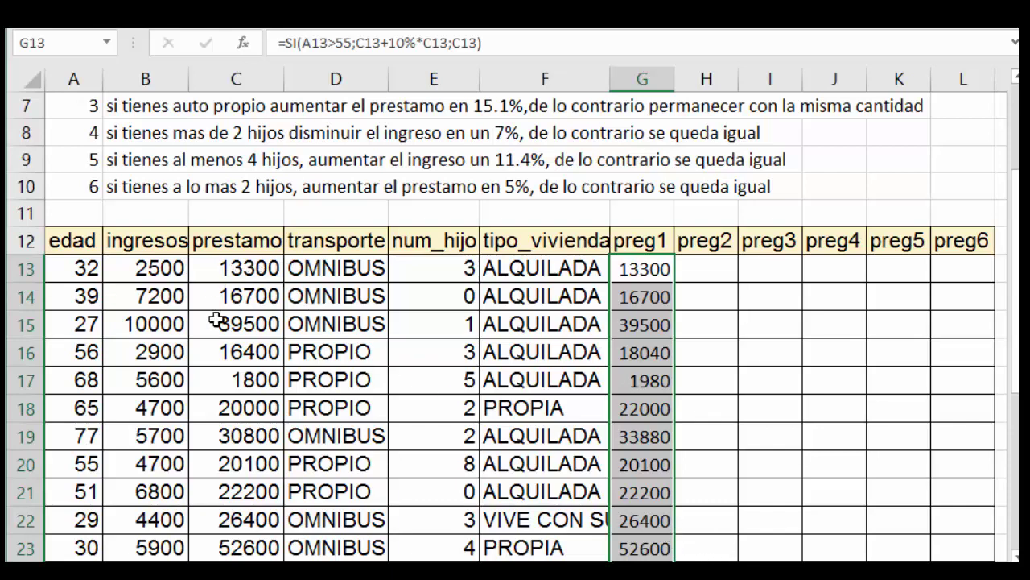
{"action": "scroll", "coordinate": [213, 317], "scroll_direction": "up", "scroll_amount": 1}
{"action": "scroll", "coordinate": [214, 318], "scroll_direction": "up", "scroll_amount": 1}
{"action": "scroll", "coordinate": [216, 318], "scroll_direction": "up", "scroll_amount": 1}
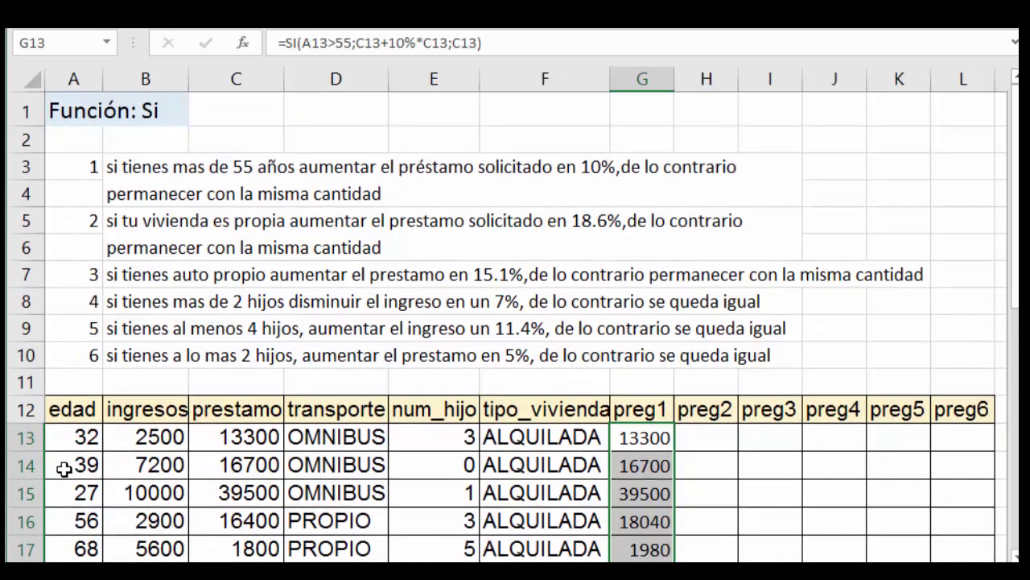
{"action": "left_click", "coordinate": [73, 437]}
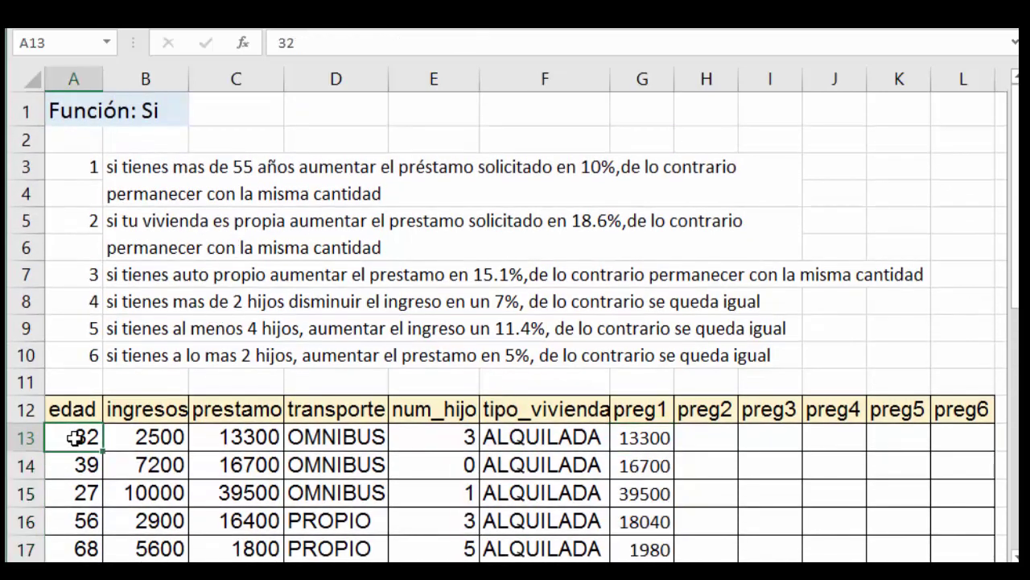
{"action": "left_click", "coordinate": [268, 437]}
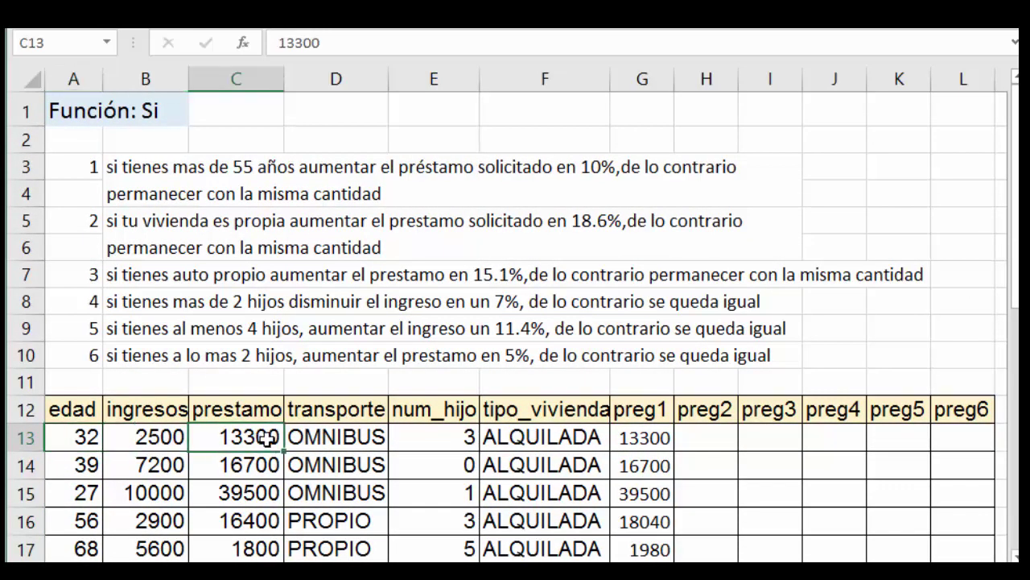
{"action": "left_click", "coordinate": [624, 435]}
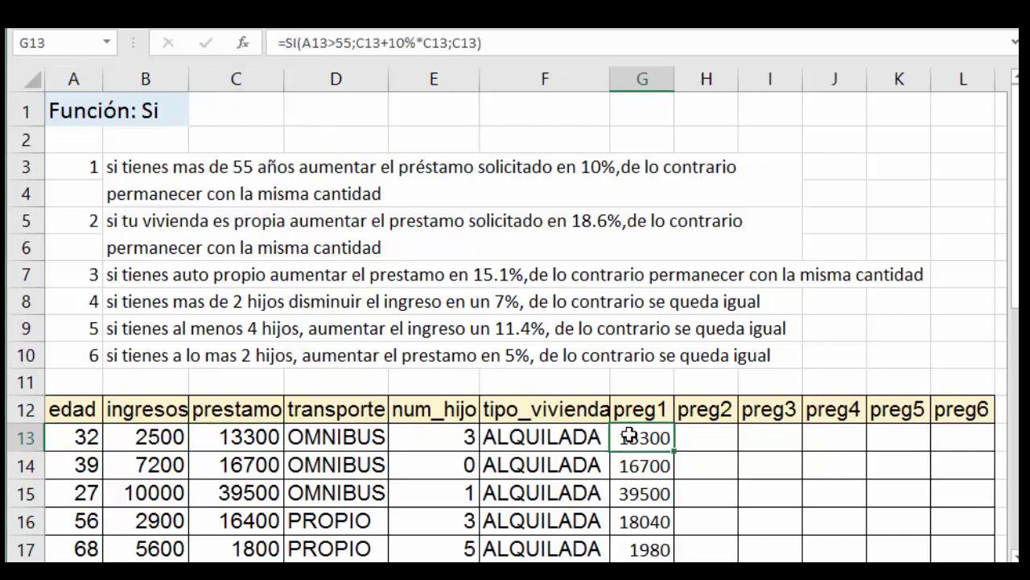
{"action": "left_click", "coordinate": [81, 467]}
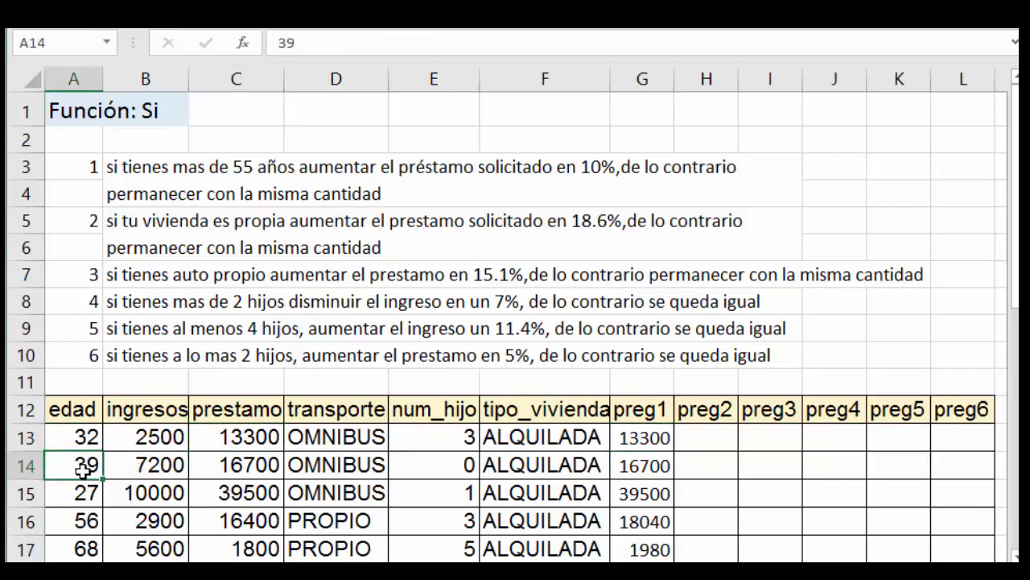
{"action": "left_click", "coordinate": [247, 463]}
{"action": "left_click", "coordinate": [649, 464]}
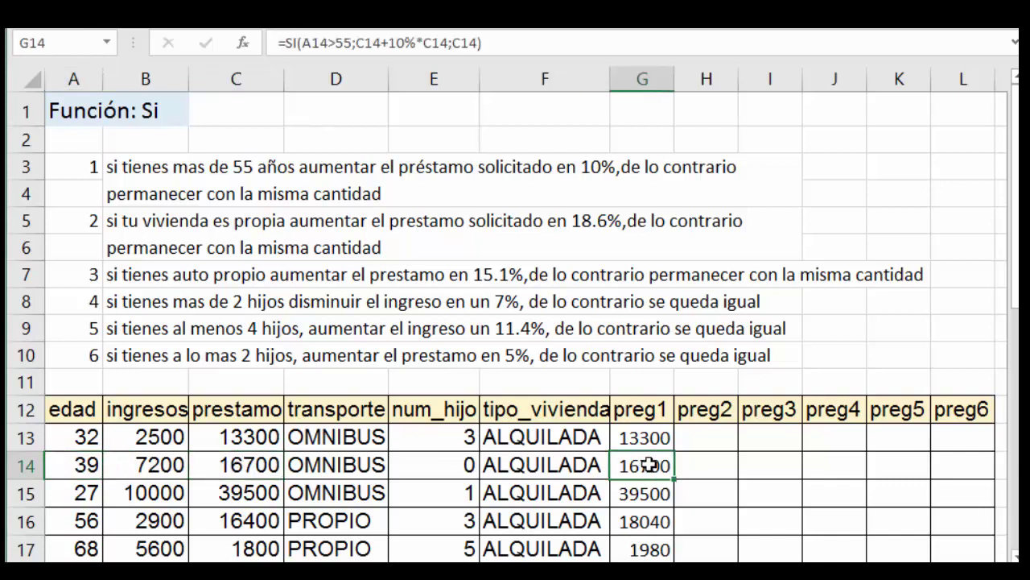
{"action": "left_click", "coordinate": [86, 521]}
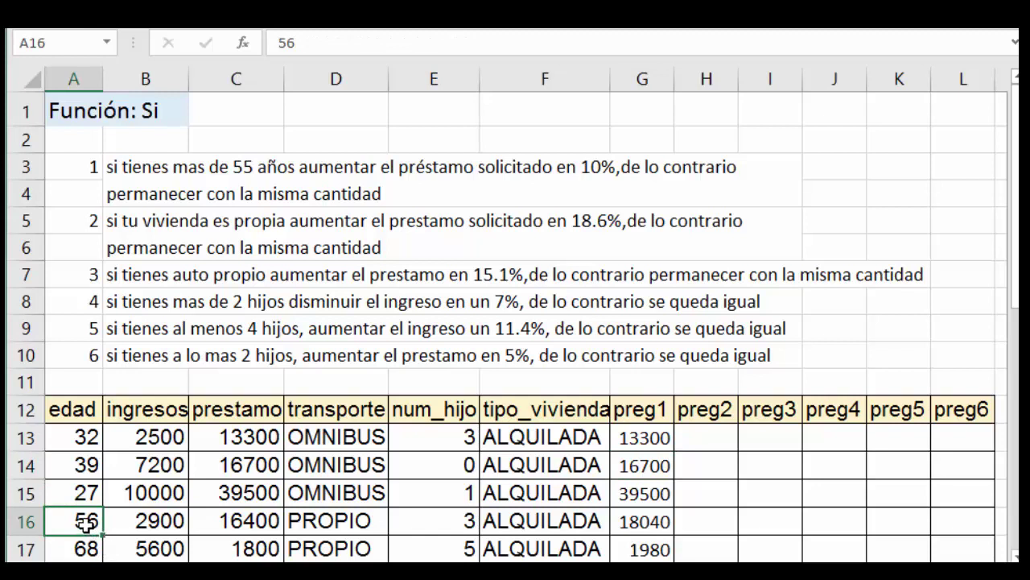
{"action": "left_click", "coordinate": [248, 523]}
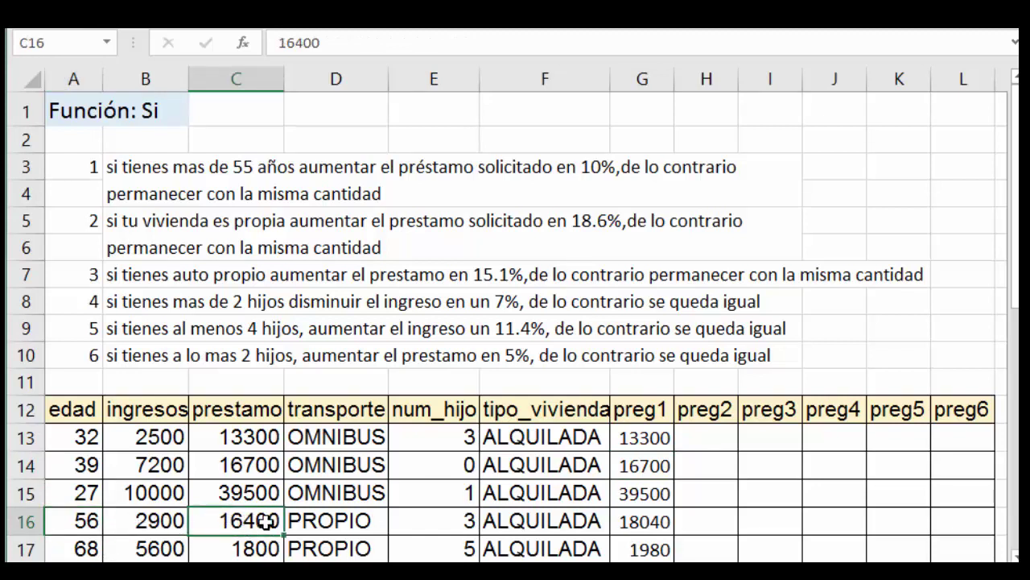
{"action": "left_click", "coordinate": [644, 521]}
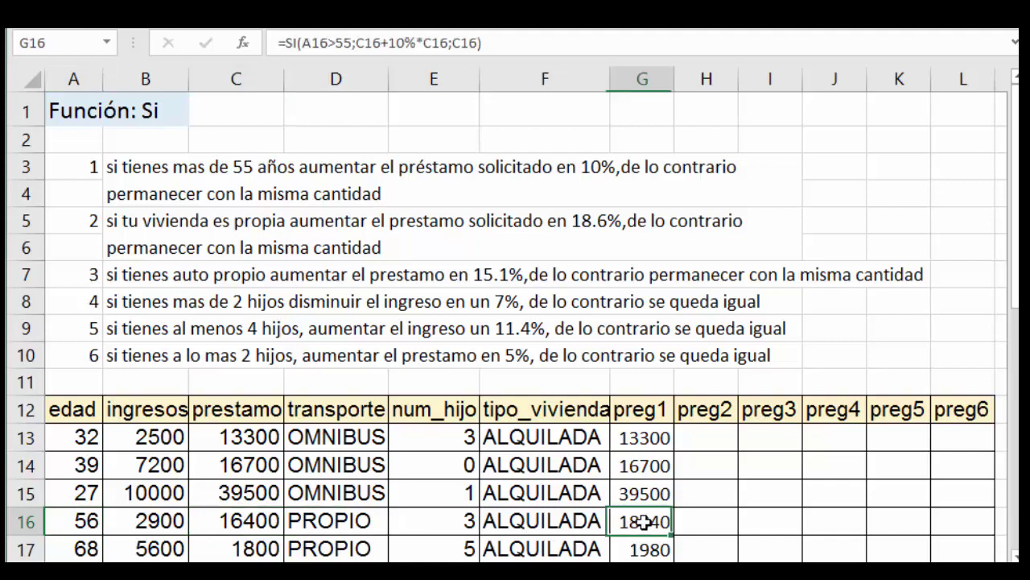
{"action": "left_click", "coordinate": [245, 523]}
{"action": "left_click", "coordinate": [656, 523]}
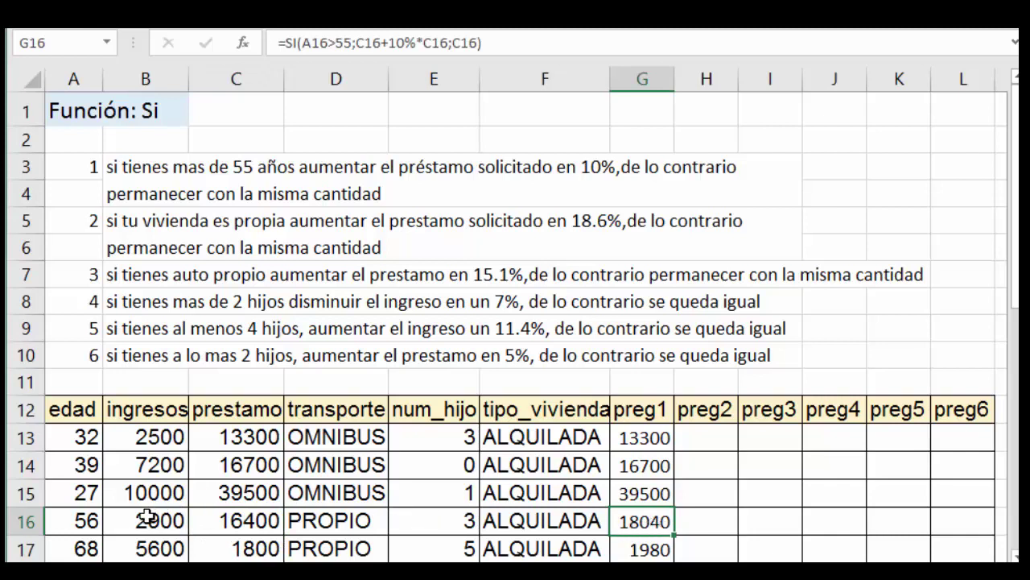
{"action": "left_click", "coordinate": [86, 522]}
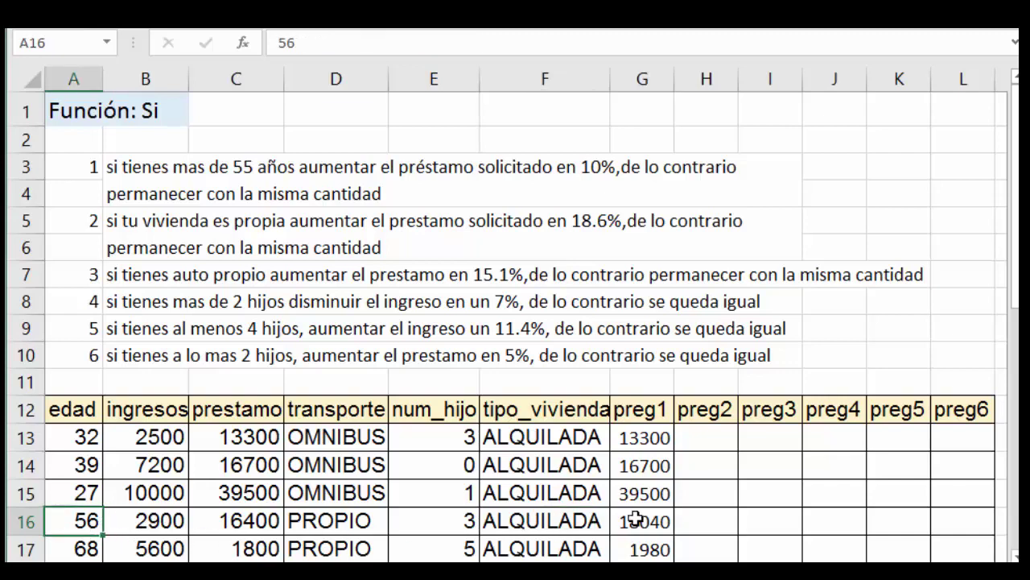
{"action": "scroll", "coordinate": [634, 518], "scroll_direction": "down", "scroll_amount": 1}
{"action": "scroll", "coordinate": [635, 517], "scroll_direction": "down", "scroll_amount": 1}
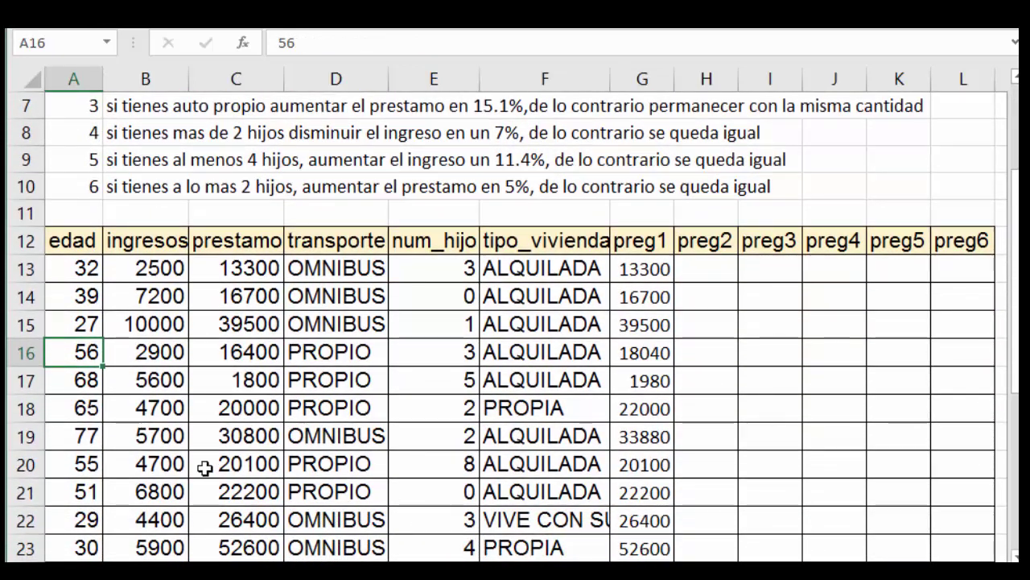
{"action": "left_click", "coordinate": [87, 435]}
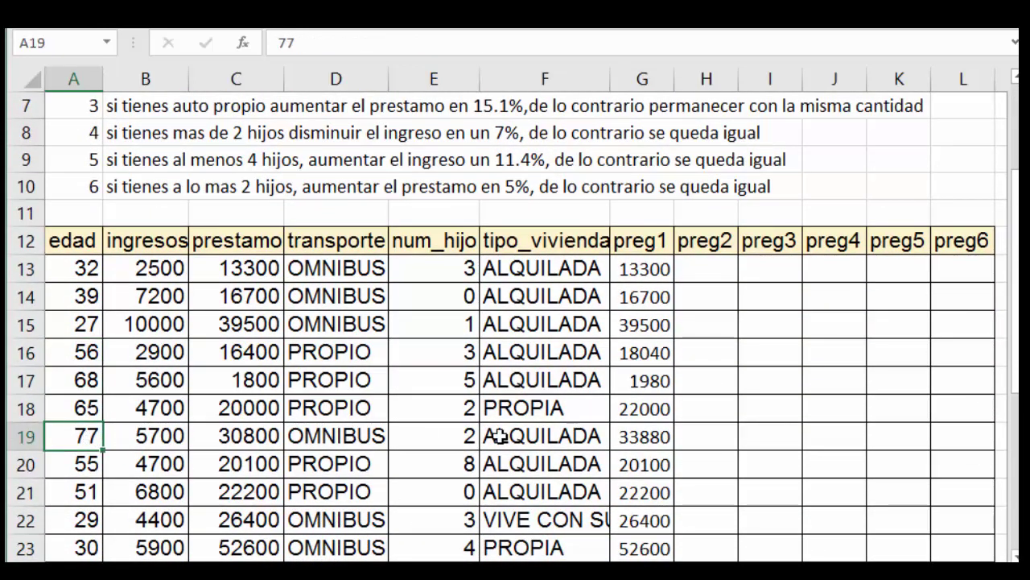
{"action": "left_click", "coordinate": [244, 436]}
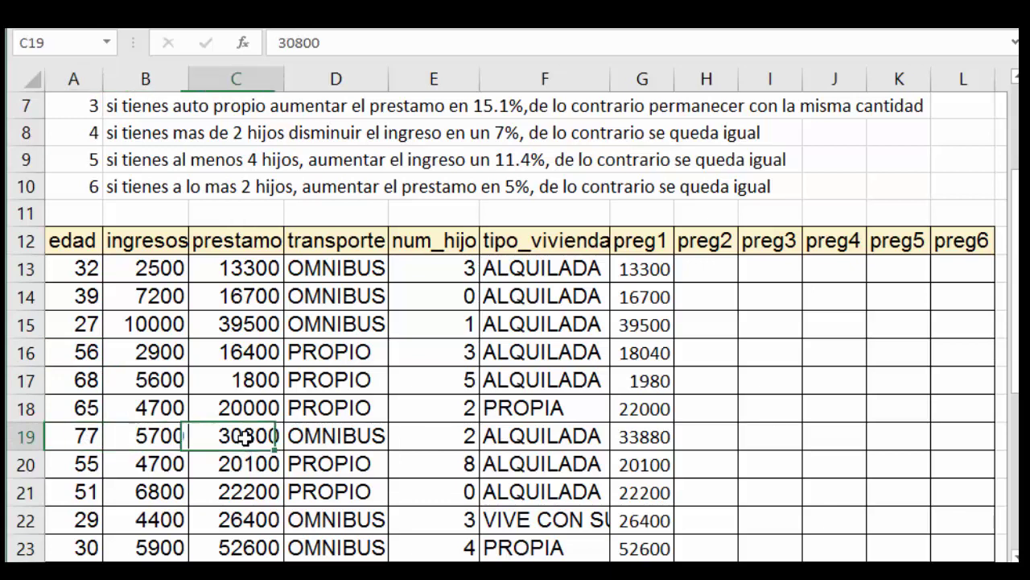
{"action": "left_click", "coordinate": [650, 437]}
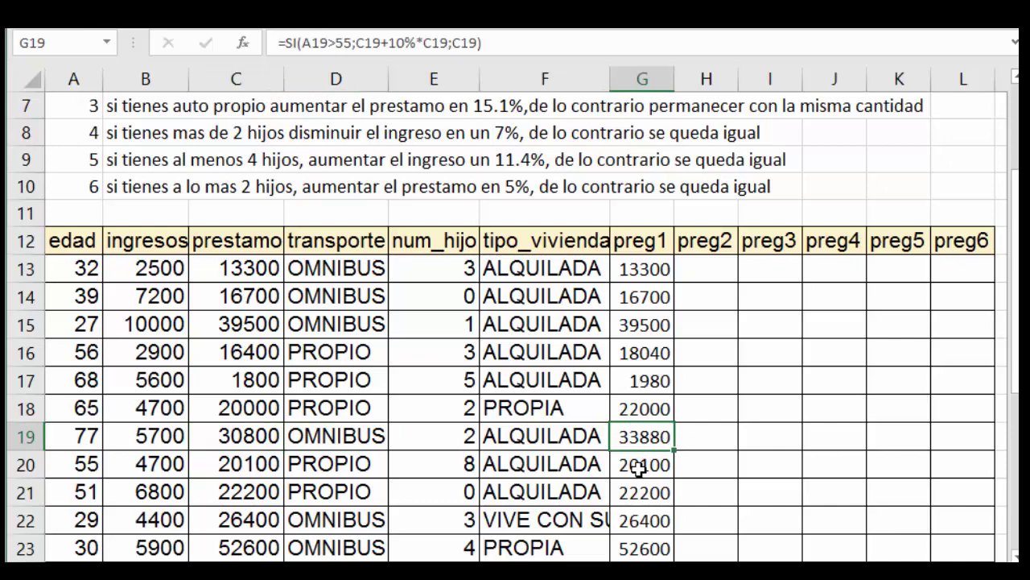
{"action": "scroll", "coordinate": [638, 468], "scroll_direction": "up", "scroll_amount": 1}
{"action": "scroll", "coordinate": [638, 468], "scroll_direction": "up", "scroll_amount": 1}
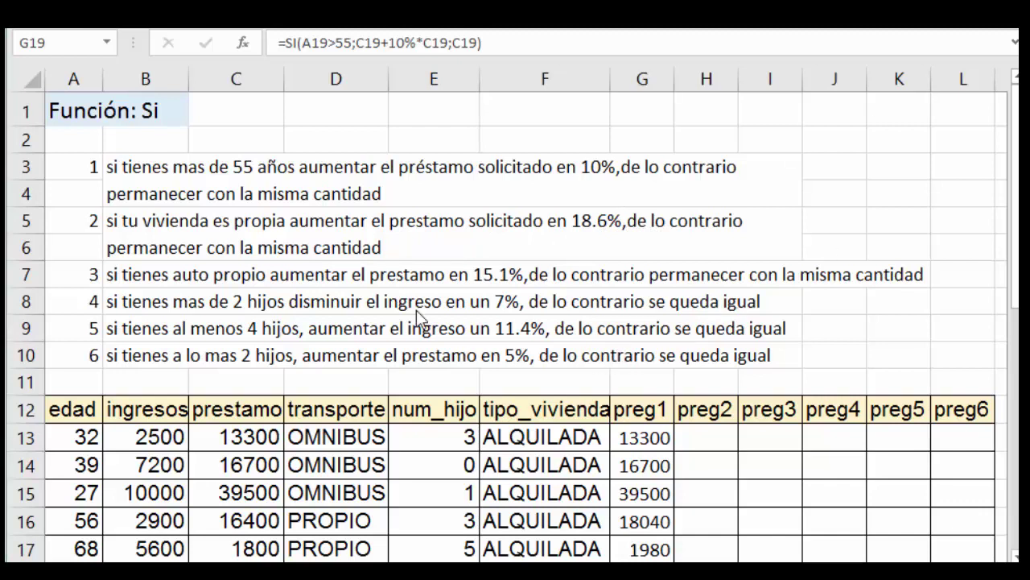
{"action": "left_click", "coordinate": [535, 409]}
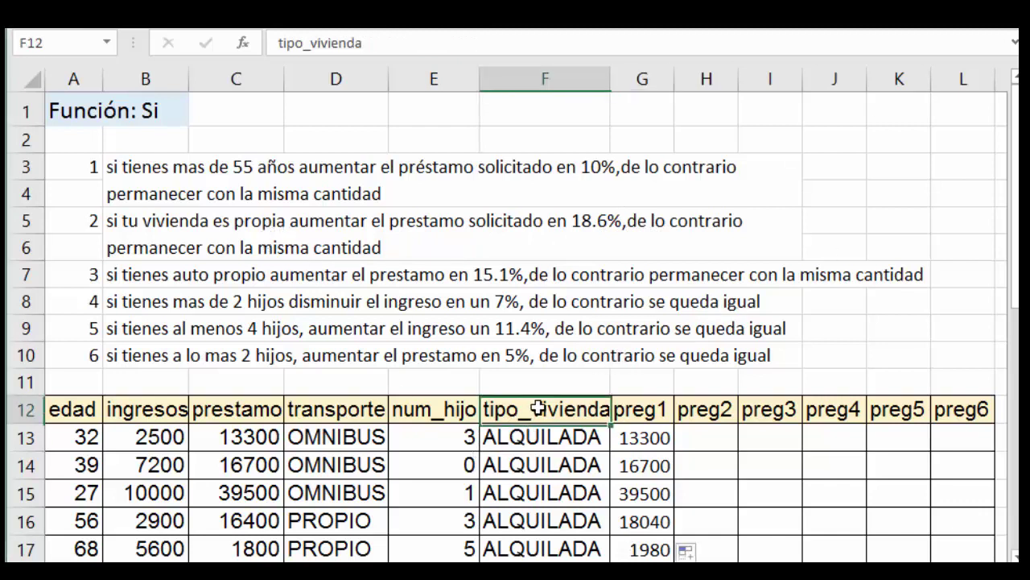
{"action": "scroll", "coordinate": [545, 427], "scroll_direction": "down", "scroll_amount": 2}
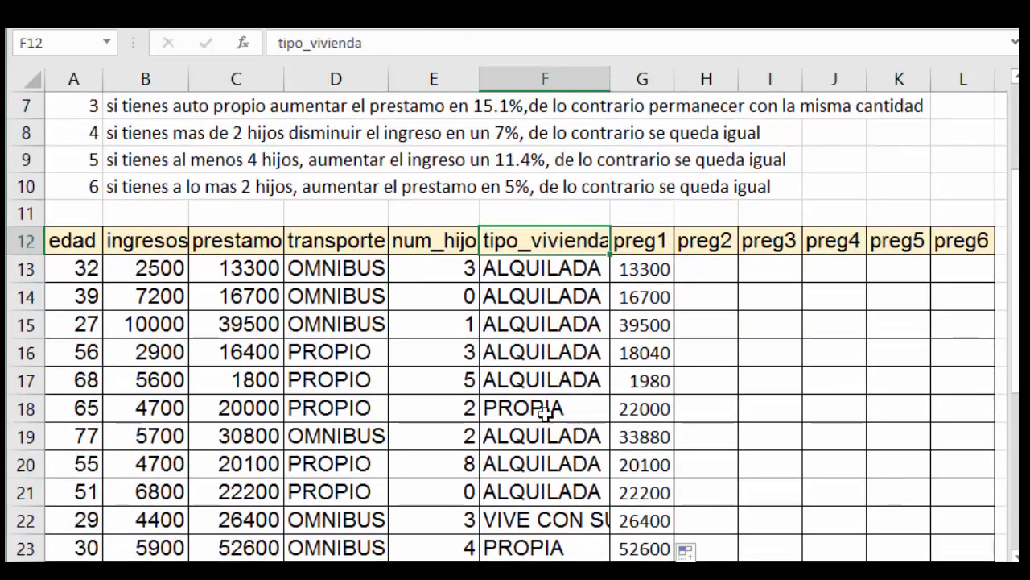
{"action": "left_click", "coordinate": [546, 409]}
{"action": "left_click", "coordinate": [550, 546]}
{"action": "left_click", "coordinate": [549, 521]}
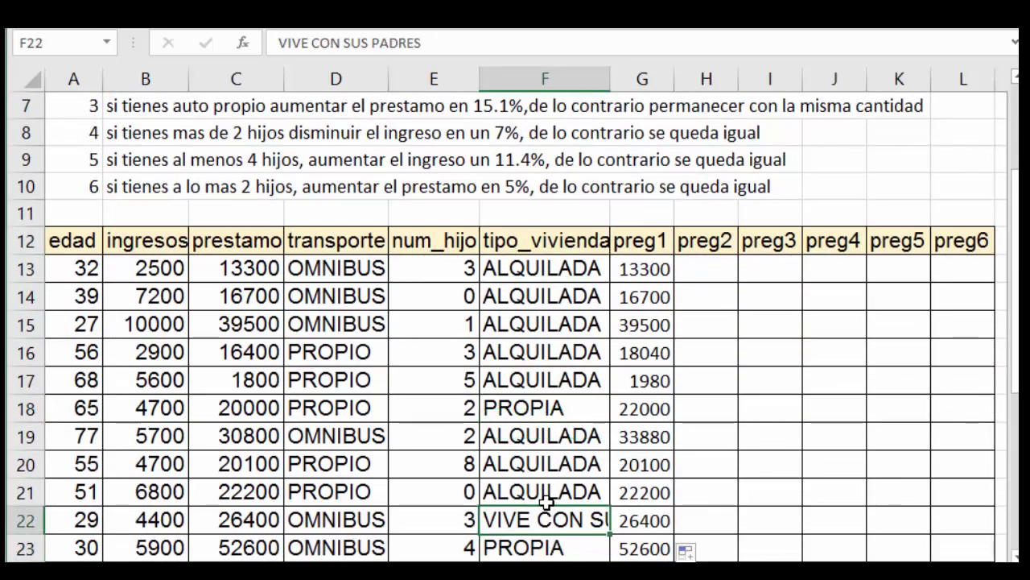
{"action": "left_click", "coordinate": [546, 492]}
{"action": "scroll", "coordinate": [545, 475], "scroll_direction": "up", "scroll_amount": 2}
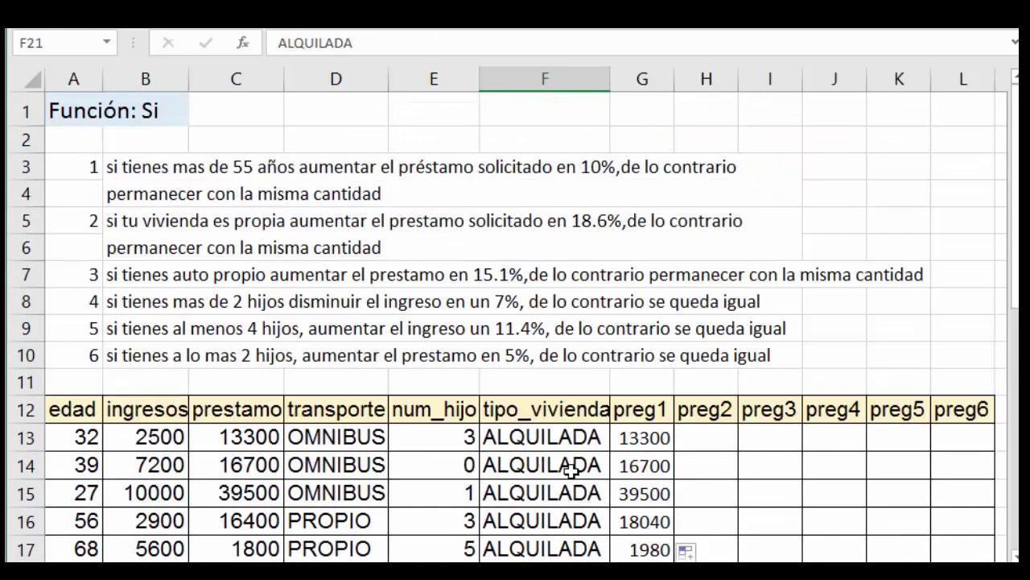
{"action": "left_click", "coordinate": [708, 436]}
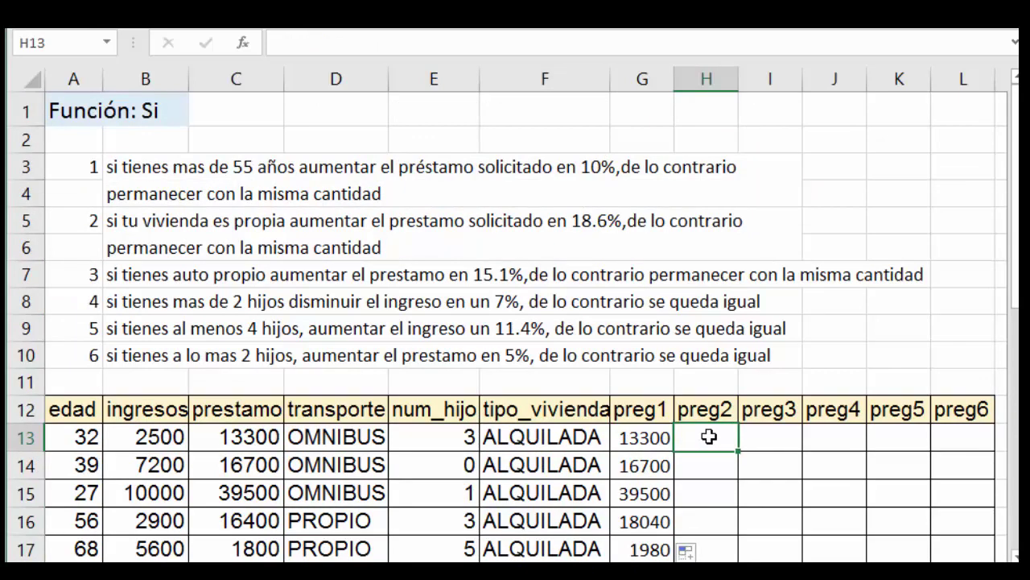
Begin H13's formula as =SI(F13="propia"; to test for owned housing.
{"action": "type", "text": "="}
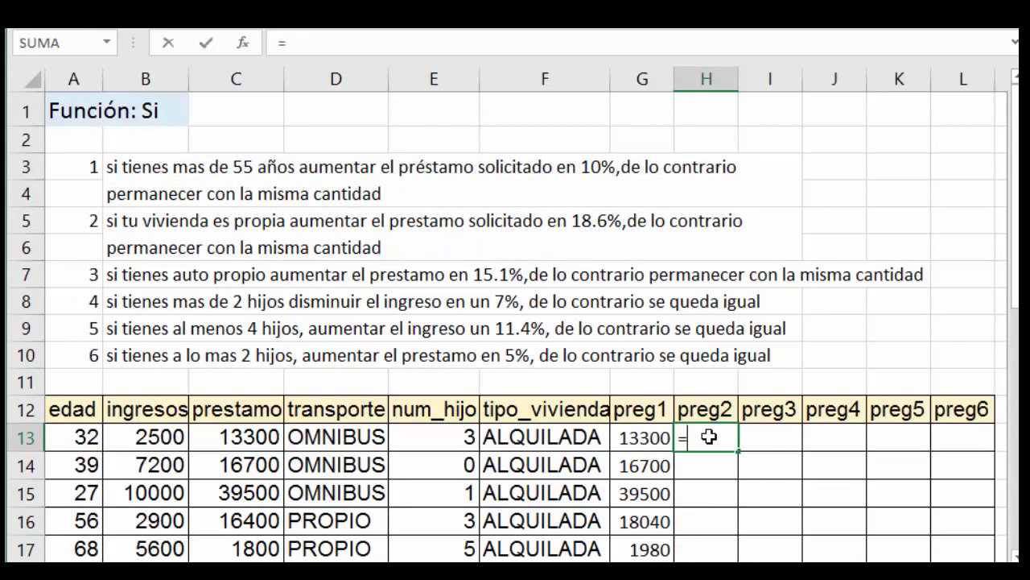
{"action": "type", "text": "si"}
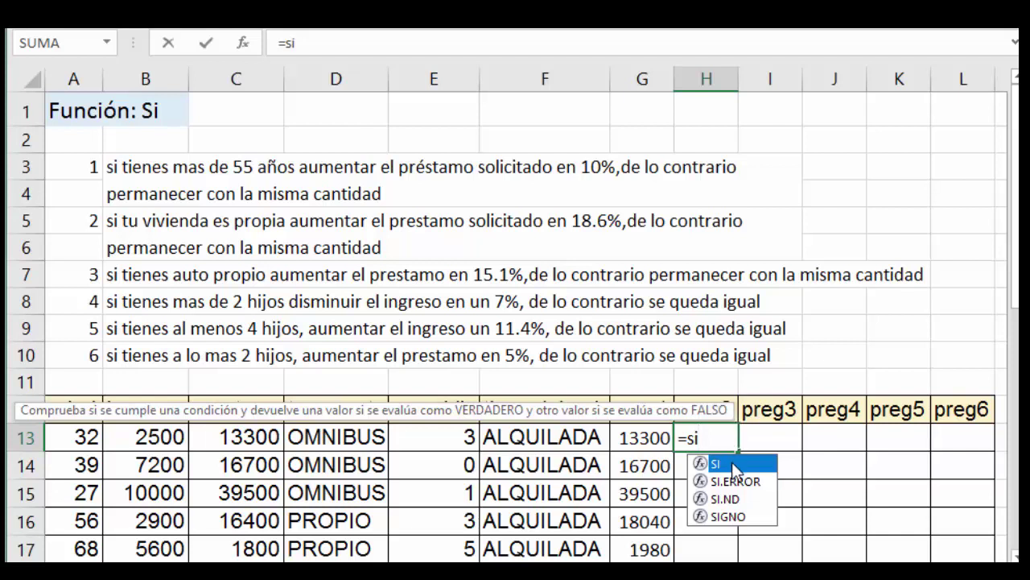
{"action": "double_click", "coordinate": [733, 466]}
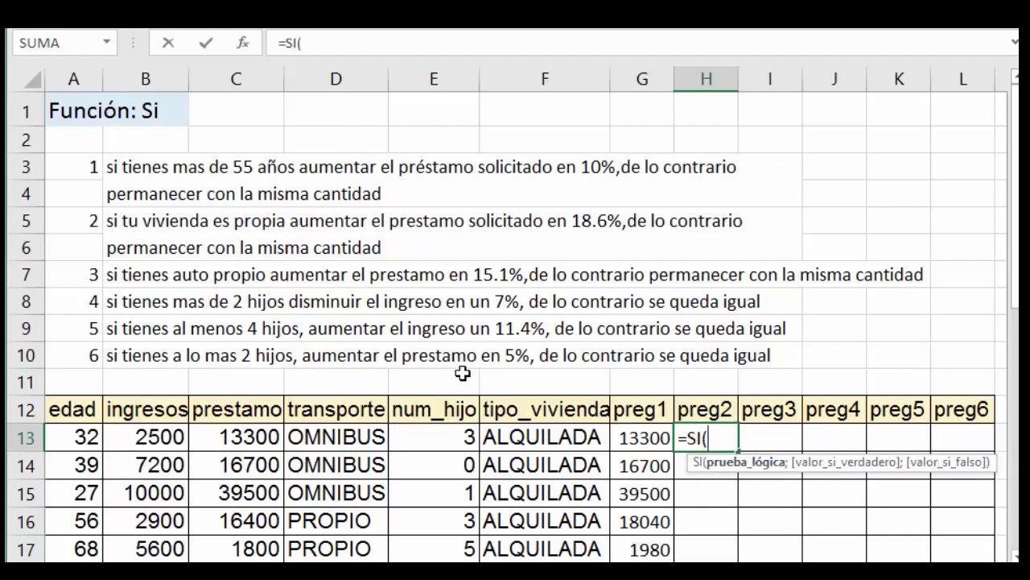
{"action": "left_click", "coordinate": [549, 437]}
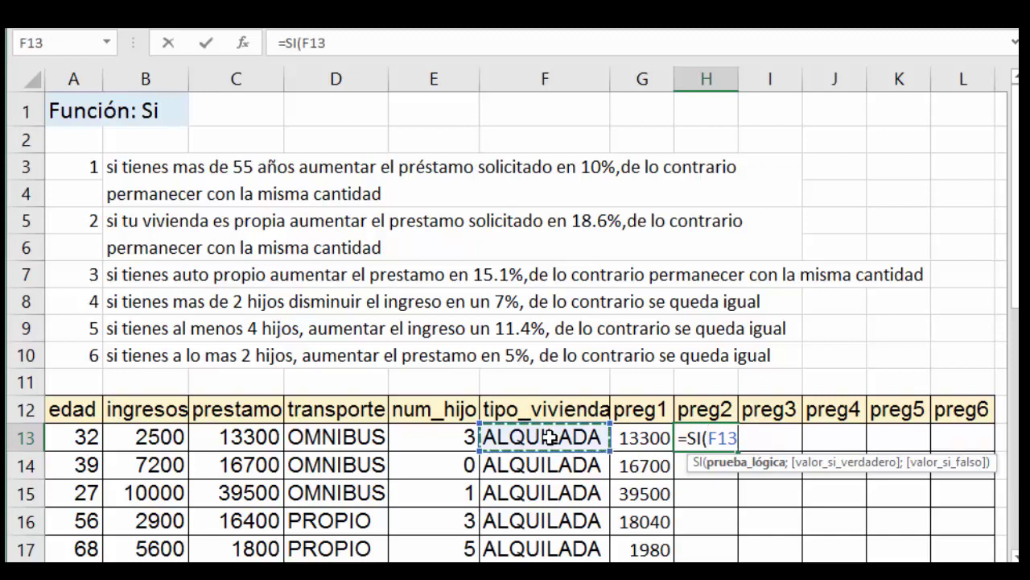
{"action": "type", "text": "="}
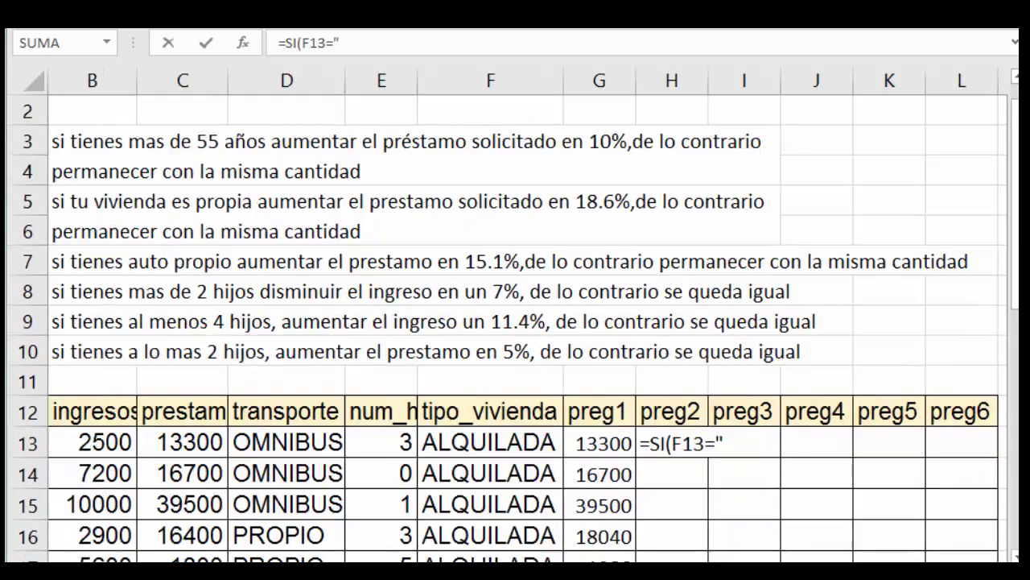
{"action": "left_click", "coordinate": [727, 446]}
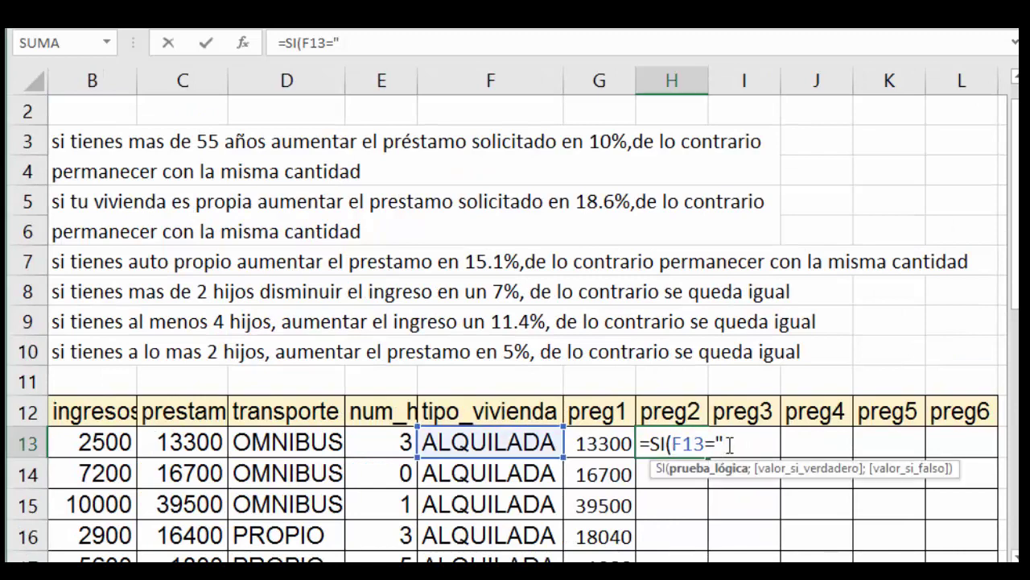
{"action": "type", "text": "p"}
{"action": "type", "text": "ropia\""}
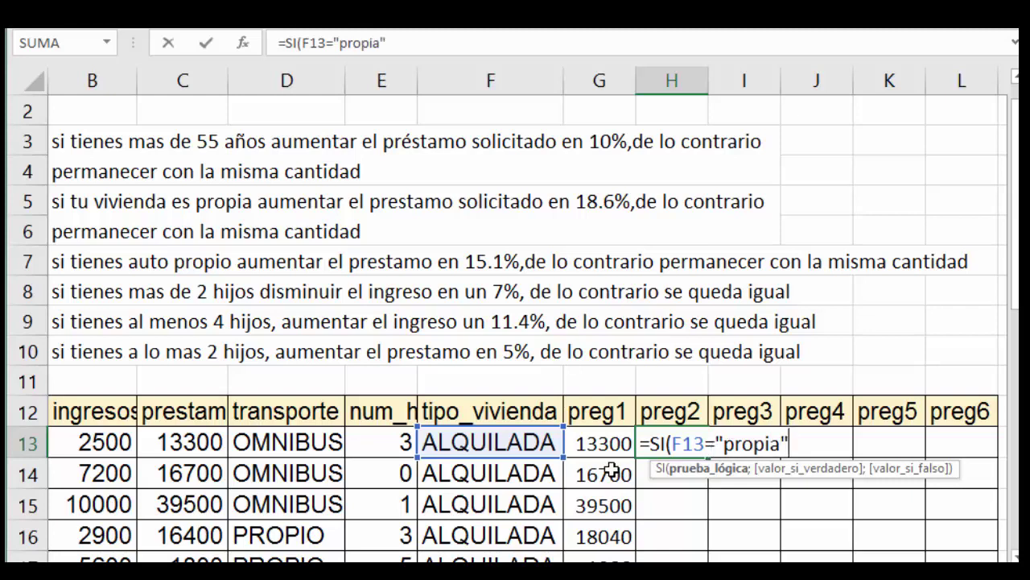
{"action": "type", "text": ";"}
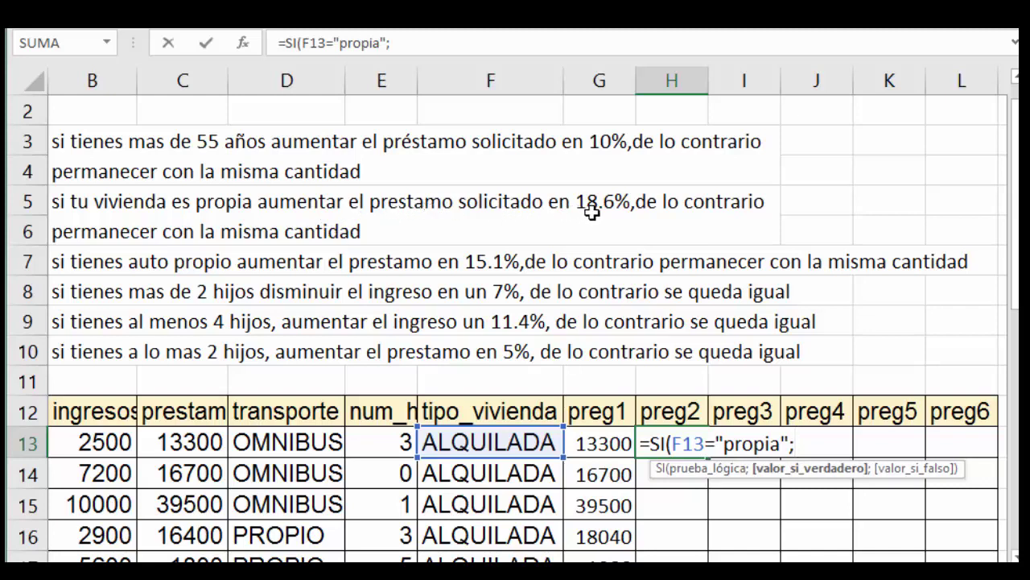
Add the results C13+18,6%*C13 when true, otherwise C13, and close the parenthesis.
{"action": "left_click", "coordinate": [204, 441]}
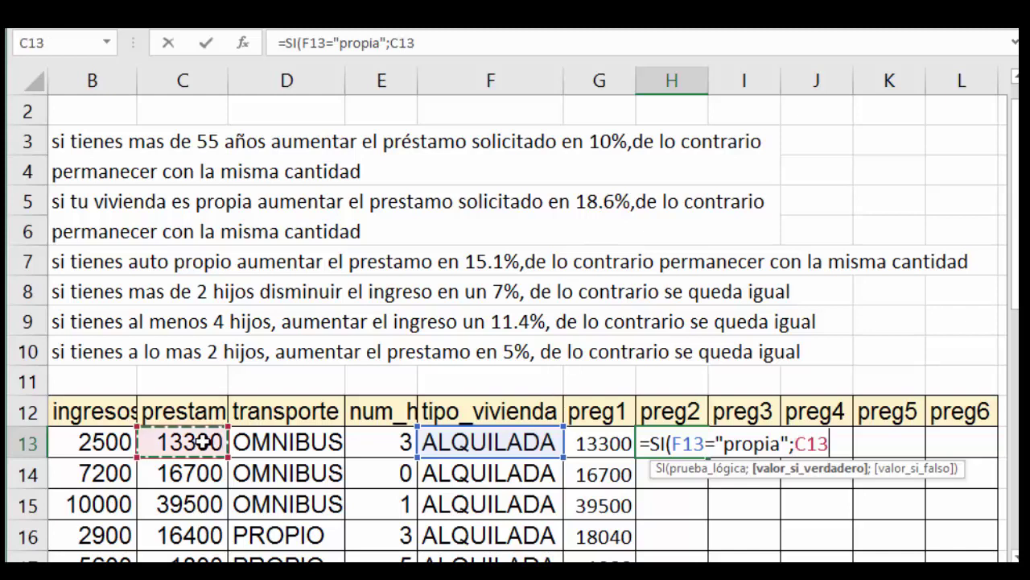
{"action": "type", "text": "+"}
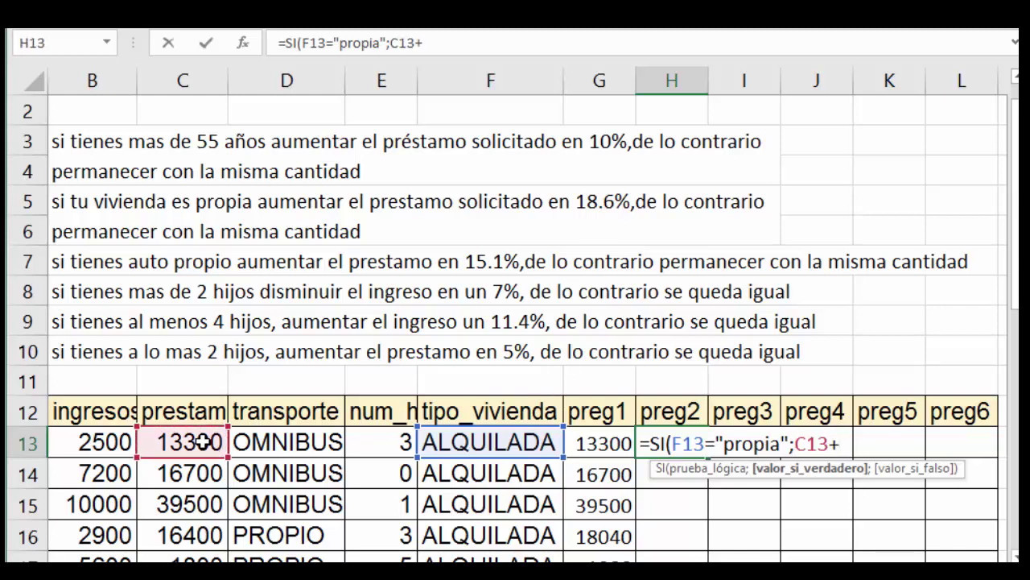
{"action": "type", "text": "18,"}
{"action": "type", "text": "6"}
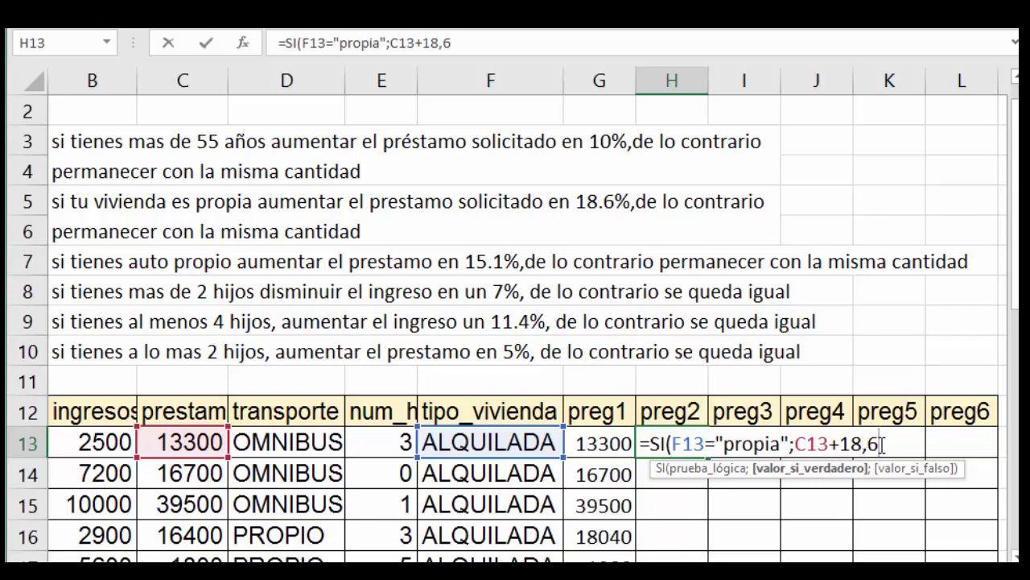
{"action": "type", "text": "%*"}
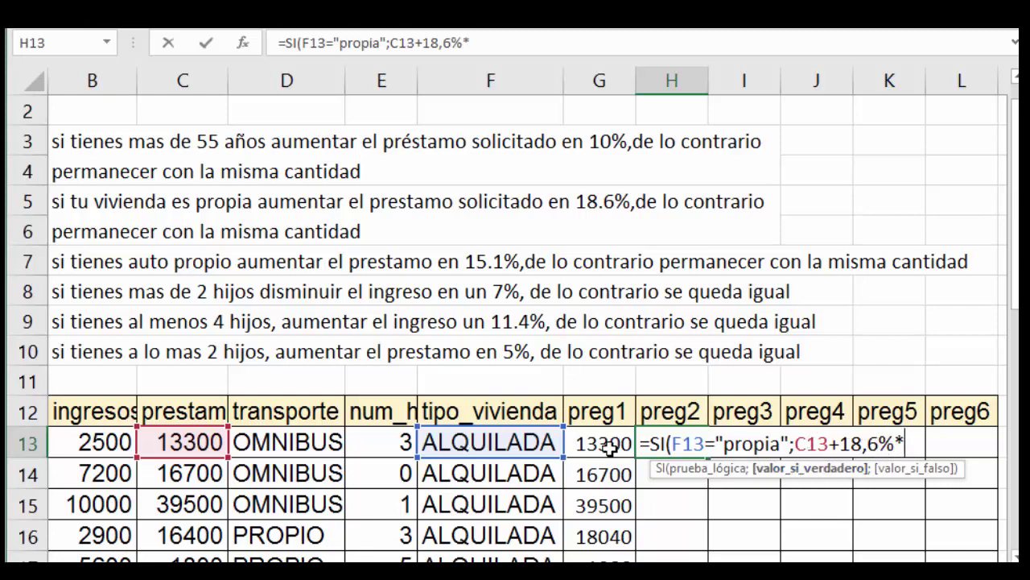
{"action": "left_click", "coordinate": [197, 441]}
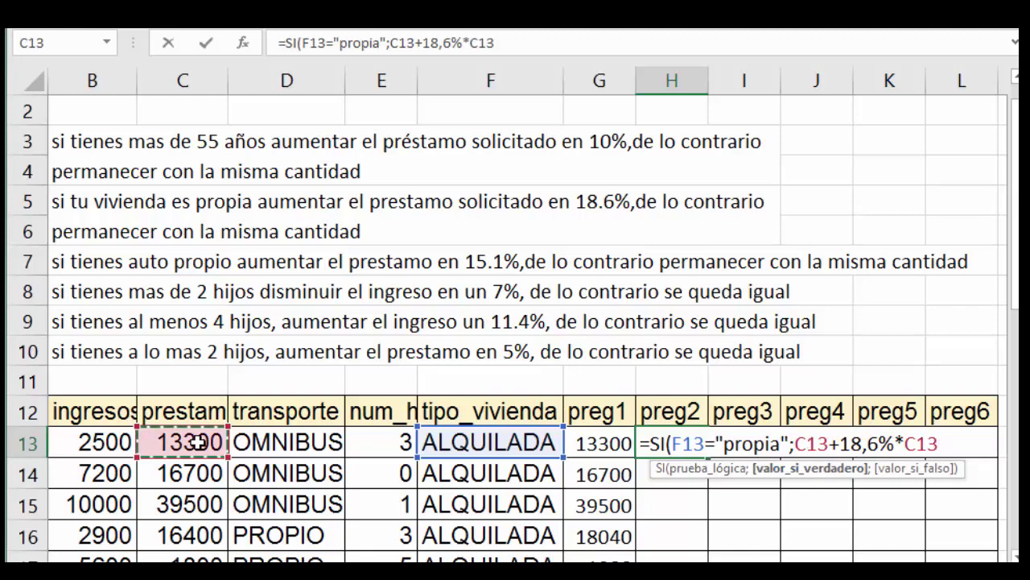
{"action": "type", "text": ";"}
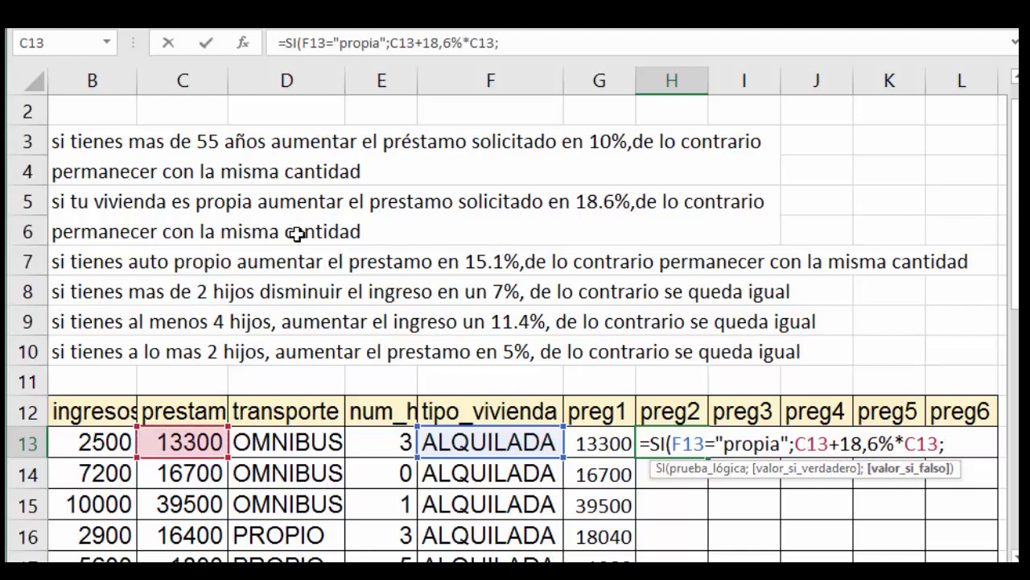
{"action": "left_click", "coordinate": [183, 436]}
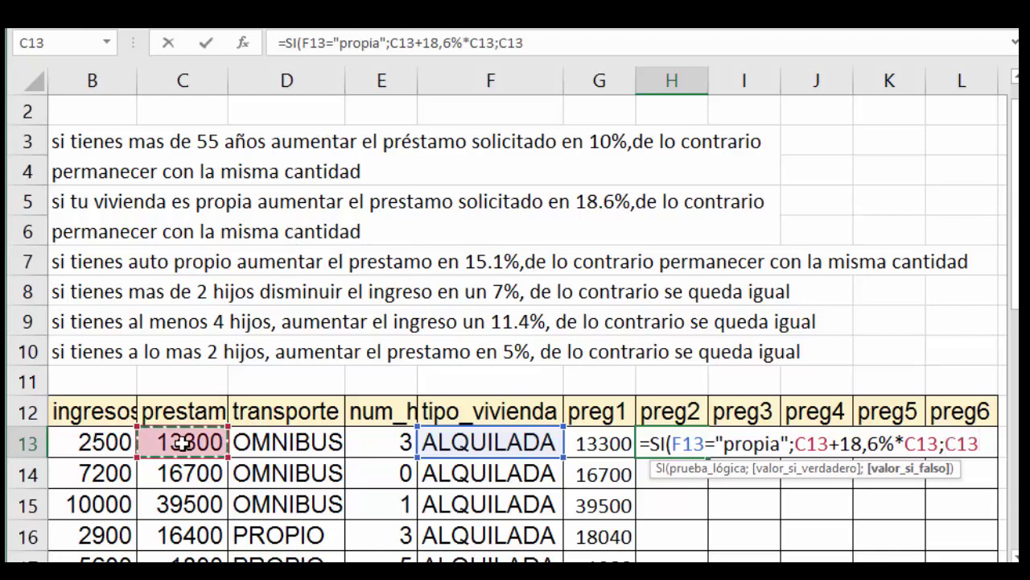
{"action": "type", "text": ")"}
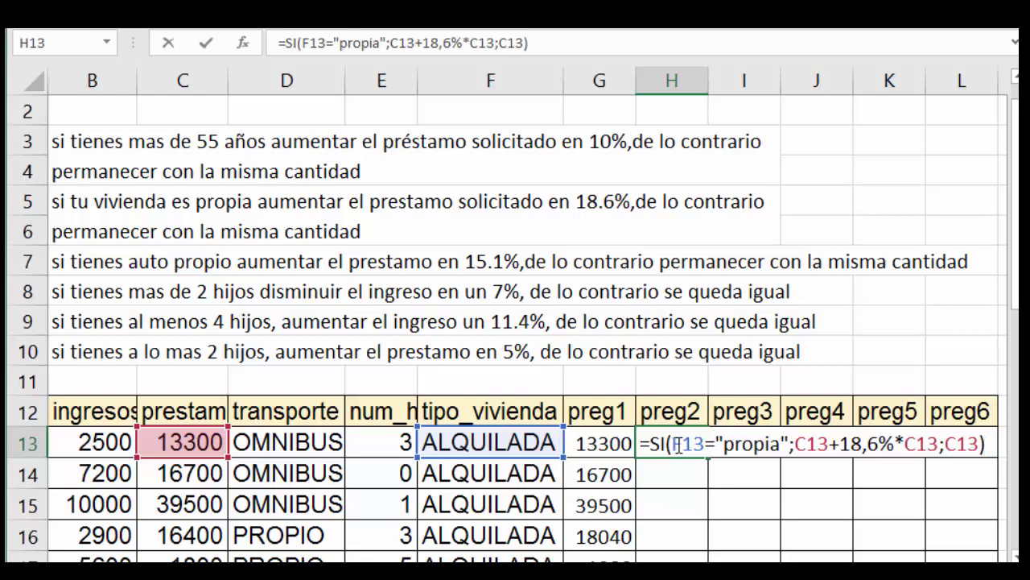
Review the F13 condition and final C13 argument, then commit H13's formula showing 13300.
{"action": "left_click_drag", "start_coordinate": [678, 444], "coordinate": [940, 445]}
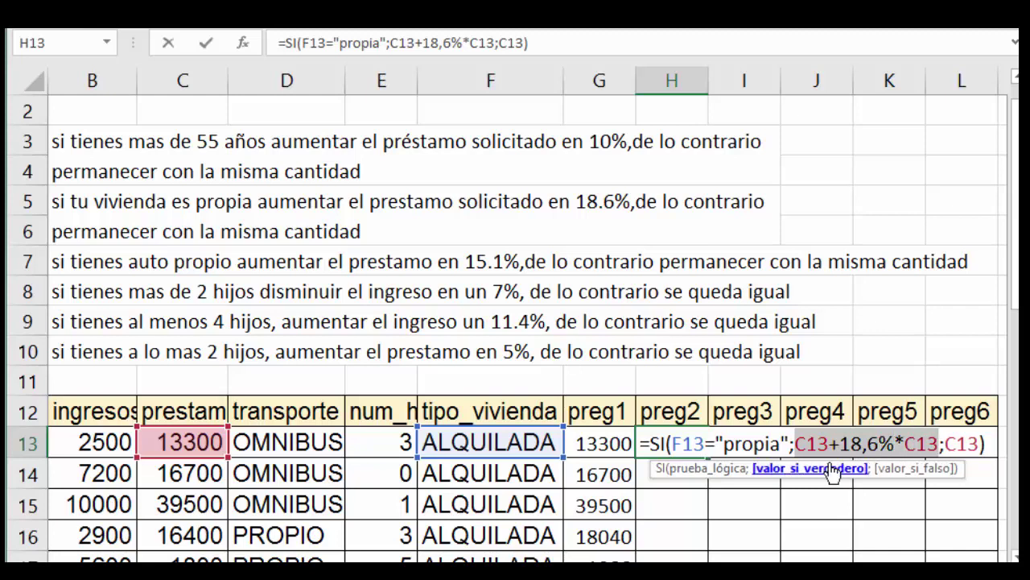
{"action": "left_click_drag", "start_coordinate": [947, 444], "coordinate": [977, 439]}
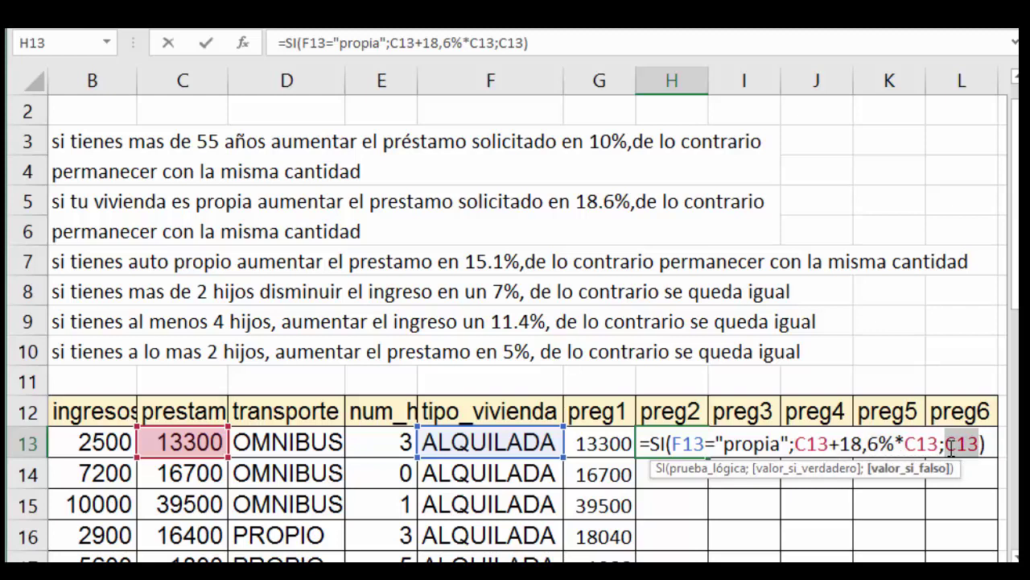
{"action": "left_click", "coordinate": [952, 444]}
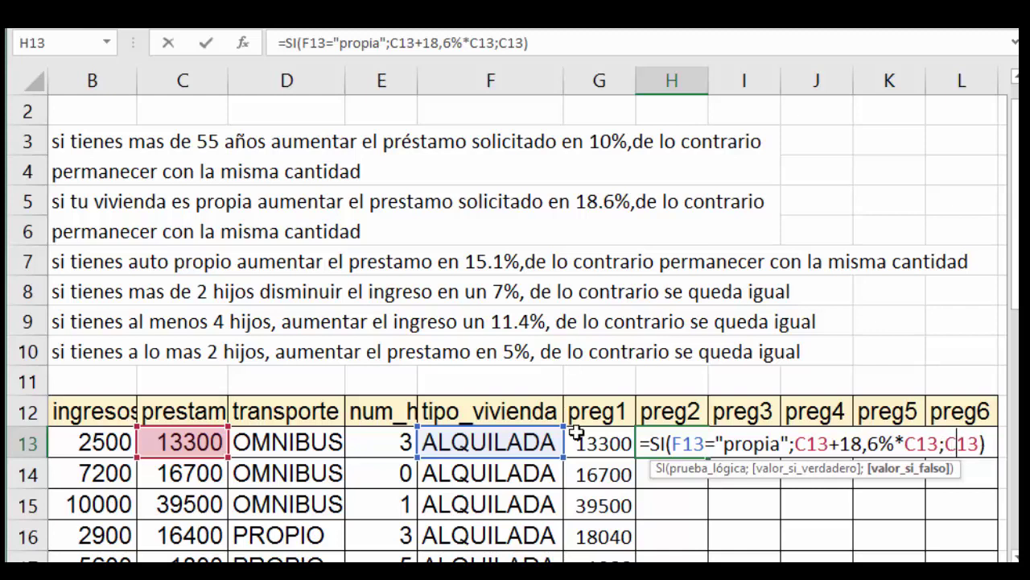
{"action": "left_click", "coordinate": [989, 443]}
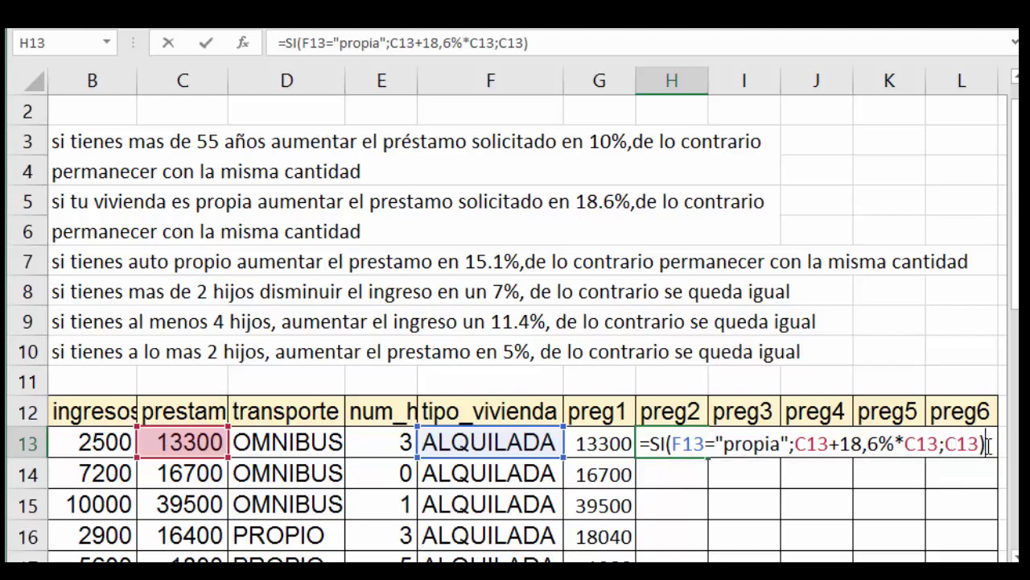
{"action": "key", "text": "Return"}
{"action": "left_click", "coordinate": [697, 444]}
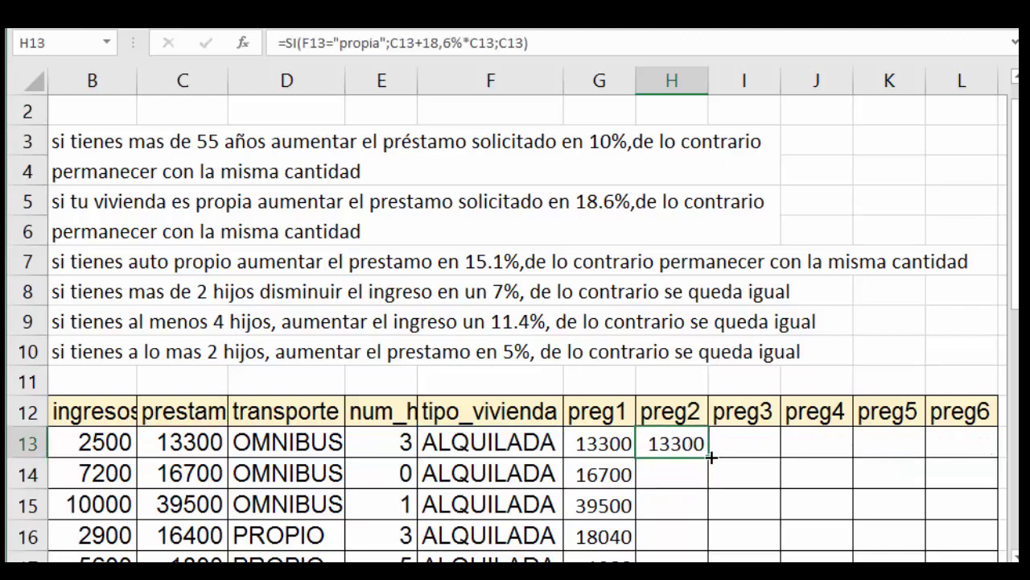
Fill H13's formula down column H and check rows 17 and 18, where PROPIA gives 23720.
{"action": "double_click", "coordinate": [708, 457]}
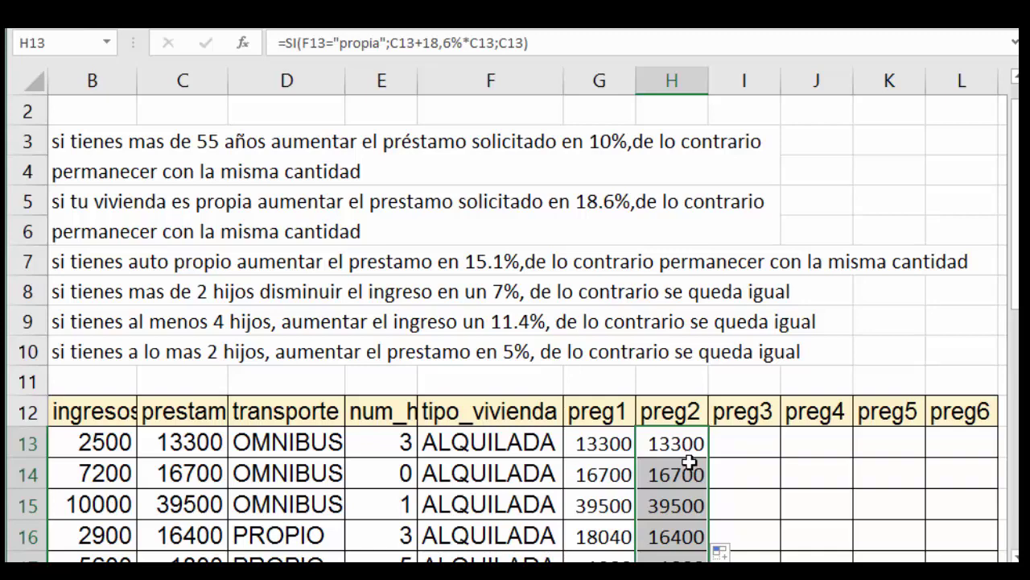
{"action": "scroll", "coordinate": [689, 460], "scroll_direction": "down", "scroll_amount": 1}
{"action": "left_click", "coordinate": [512, 506]}
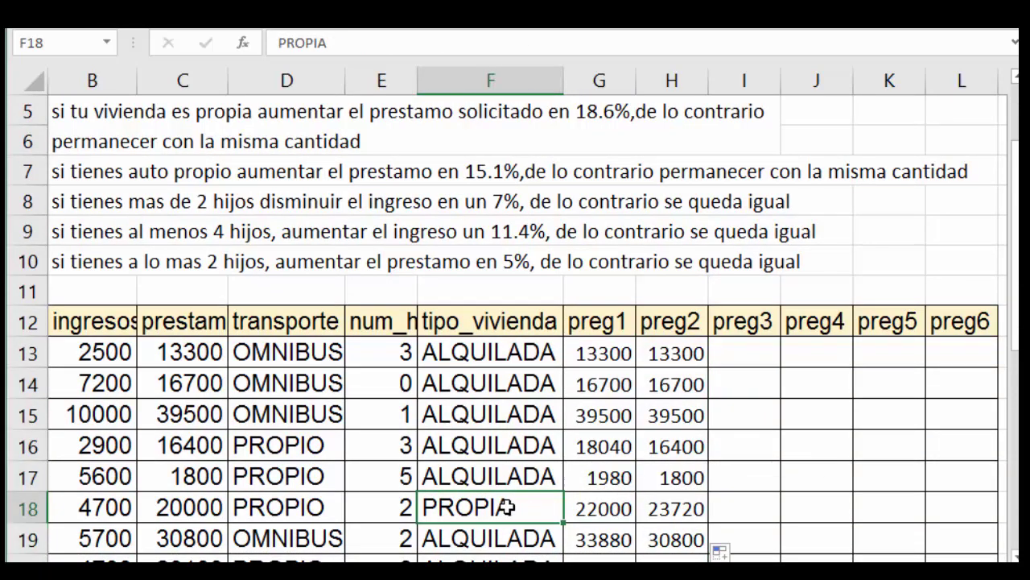
{"action": "left_click_drag", "start_coordinate": [516, 507], "coordinate": [600, 509]}
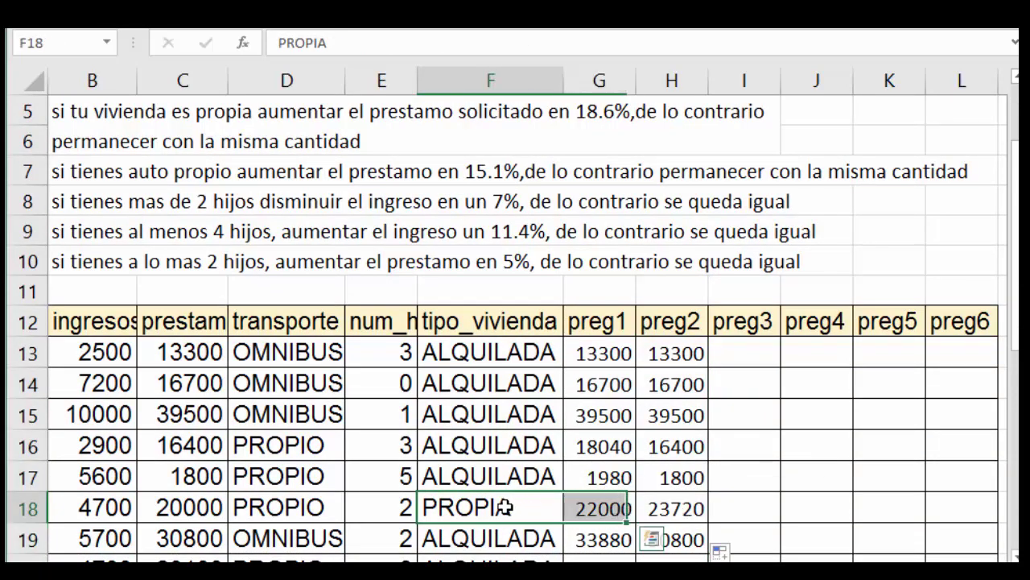
{"action": "left_click", "coordinate": [671, 505]}
{"action": "left_click_drag", "start_coordinate": [574, 509], "coordinate": [207, 512]}
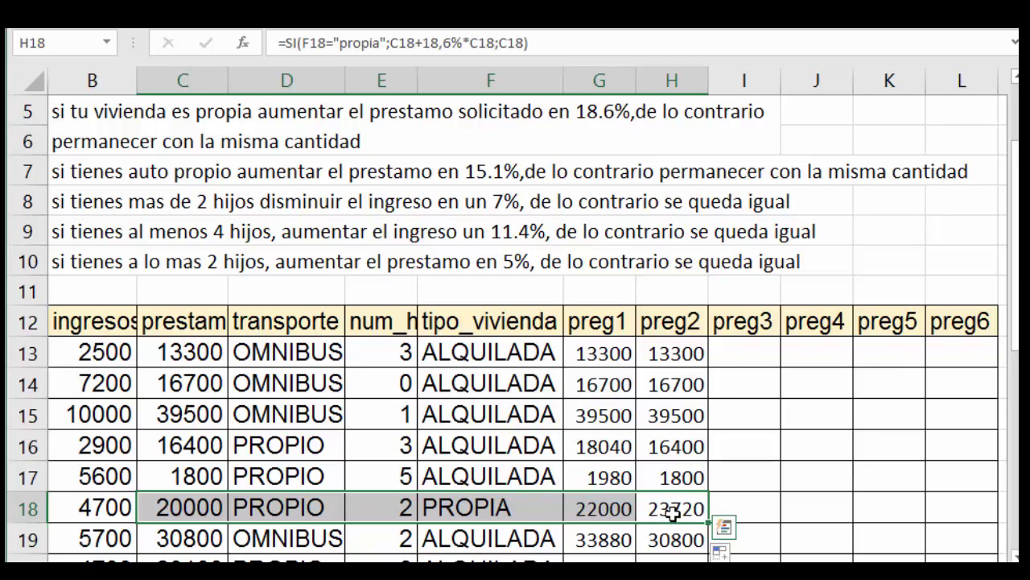
{"action": "left_click", "coordinate": [193, 476]}
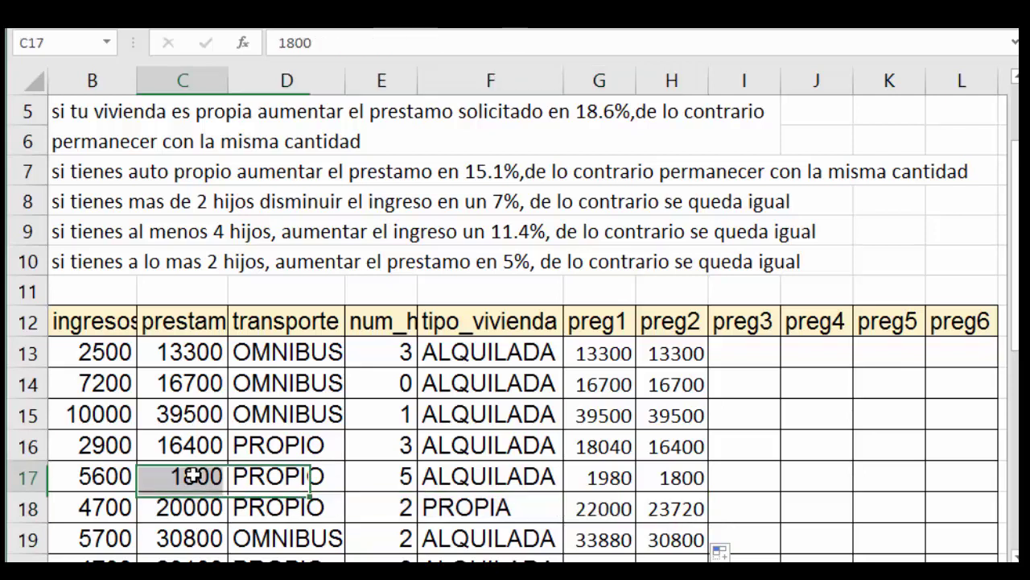
{"action": "left_click_drag", "start_coordinate": [193, 476], "coordinate": [669, 476]}
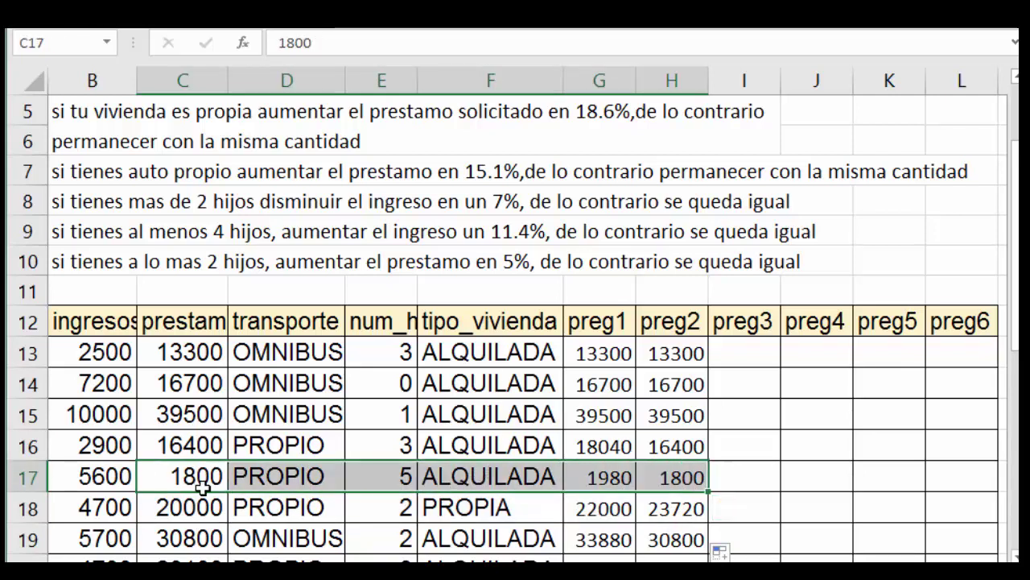
{"action": "left_click", "coordinate": [678, 481]}
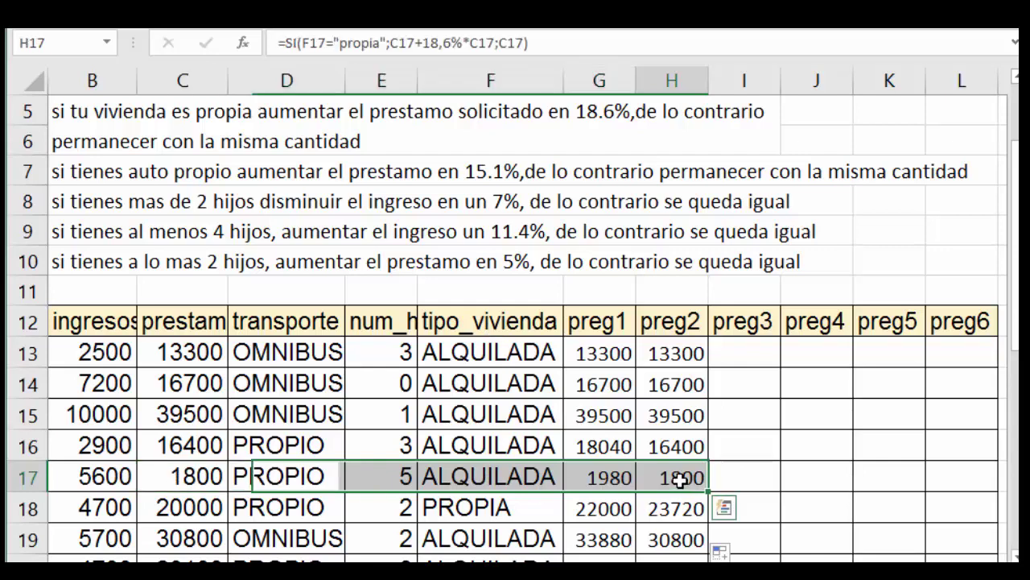
{"action": "scroll", "coordinate": [784, 430], "scroll_direction": "up", "scroll_amount": 1}
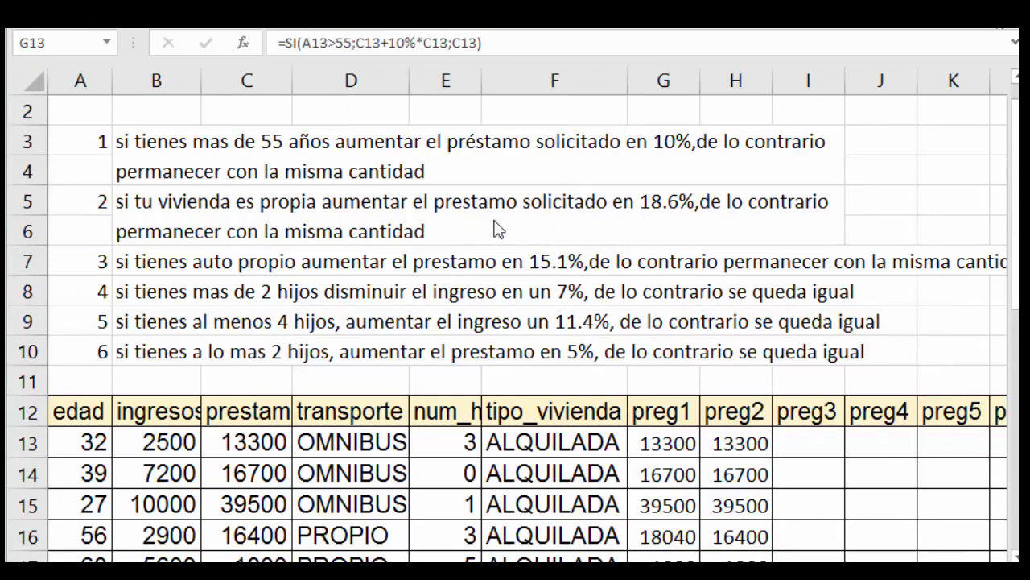
Move the numbered conditions block A3:I10 over to start at column J.
{"action": "left_click_drag", "start_coordinate": [95, 142], "coordinate": [256, 351]}
{"action": "mouse_move", "coordinate": [70, 129]}
{"action": "left_mouse_down"}
{"action": "mouse_move", "coordinate": [666, 176]}
{"action": "mouse_move", "coordinate": [865, 137]}
{"action": "left_mouse_up"}
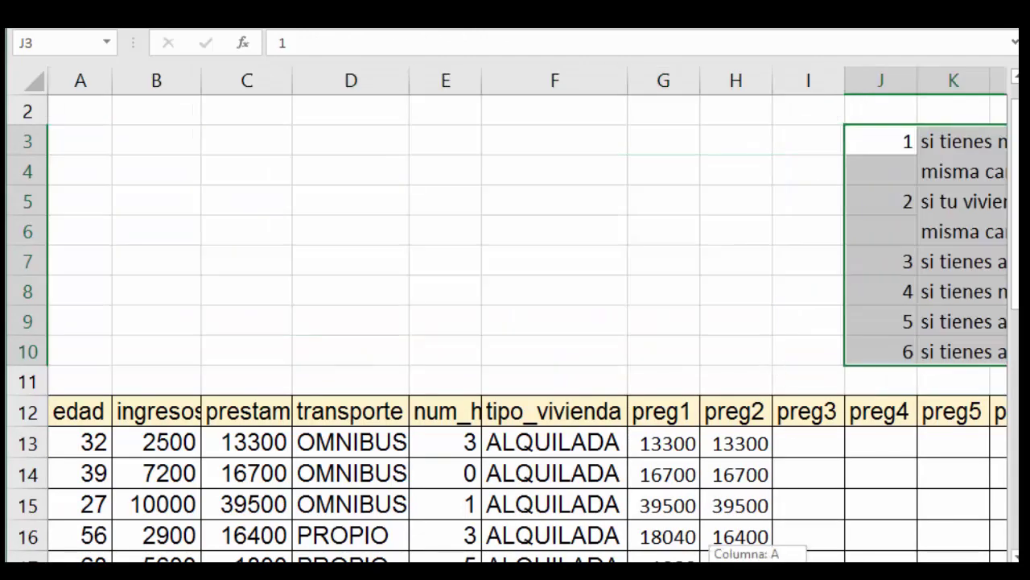
{"action": "left_click_drag", "start_coordinate": [748, 562], "coordinate": [752, 562]}
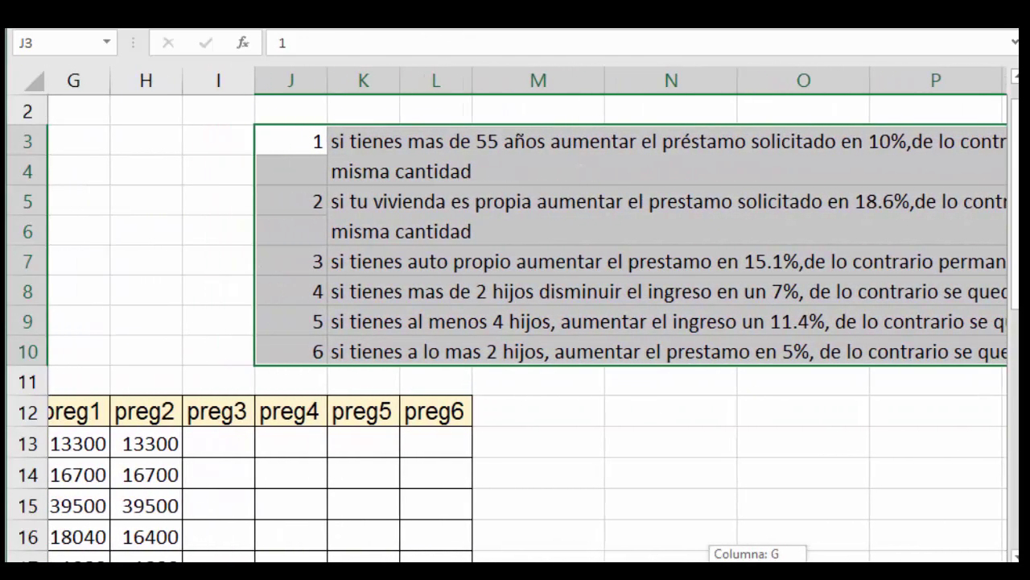
{"action": "left_click_drag", "start_coordinate": [752, 562], "coordinate": [761, 547]}
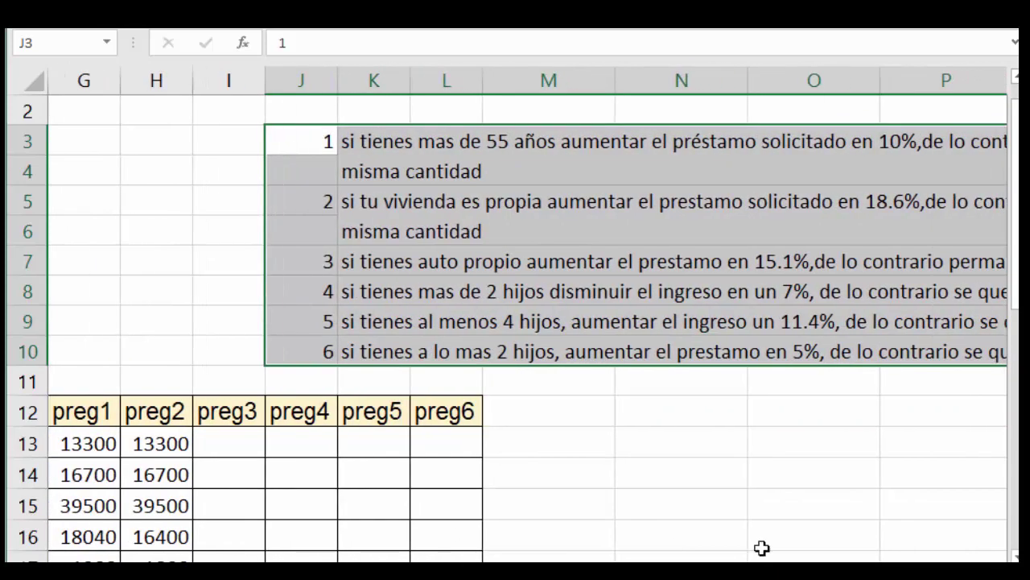
Inspect the third condition's full text, then select I13 for the preg3 formula.
{"action": "left_click", "coordinate": [229, 444]}
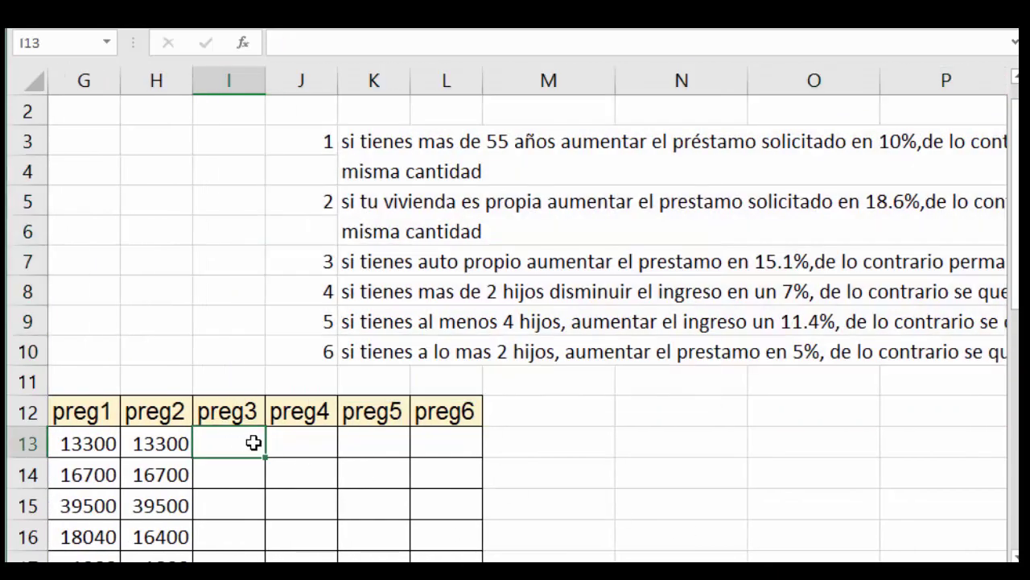
{"action": "double_click", "coordinate": [368, 262]}
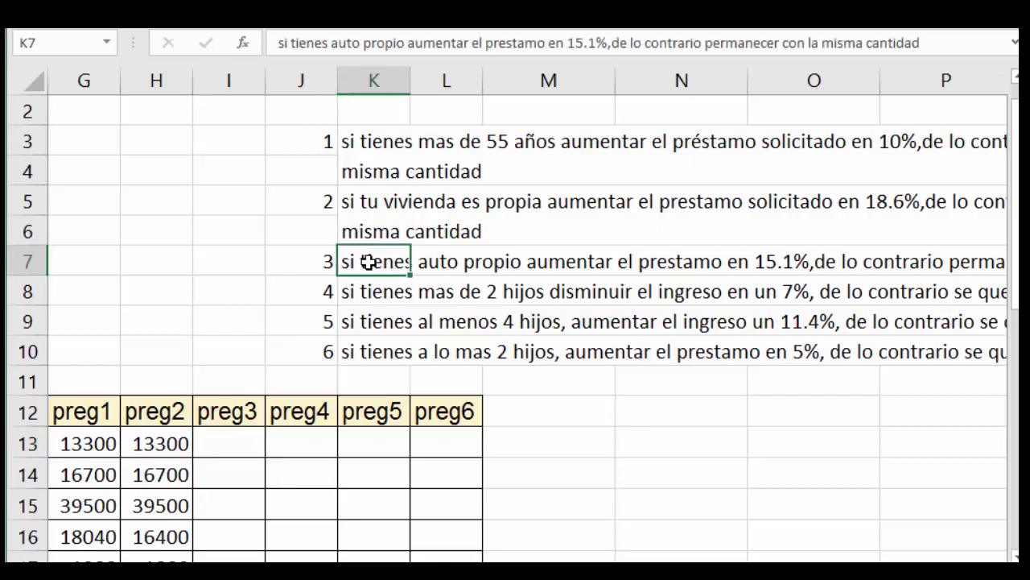
{"action": "mouse_move", "coordinate": [349, 268]}
{"action": "left_mouse_down"}
{"action": "mouse_move", "coordinate": [460, 295]}
{"action": "mouse_move", "coordinate": [679, 311]}
{"action": "left_mouse_up"}
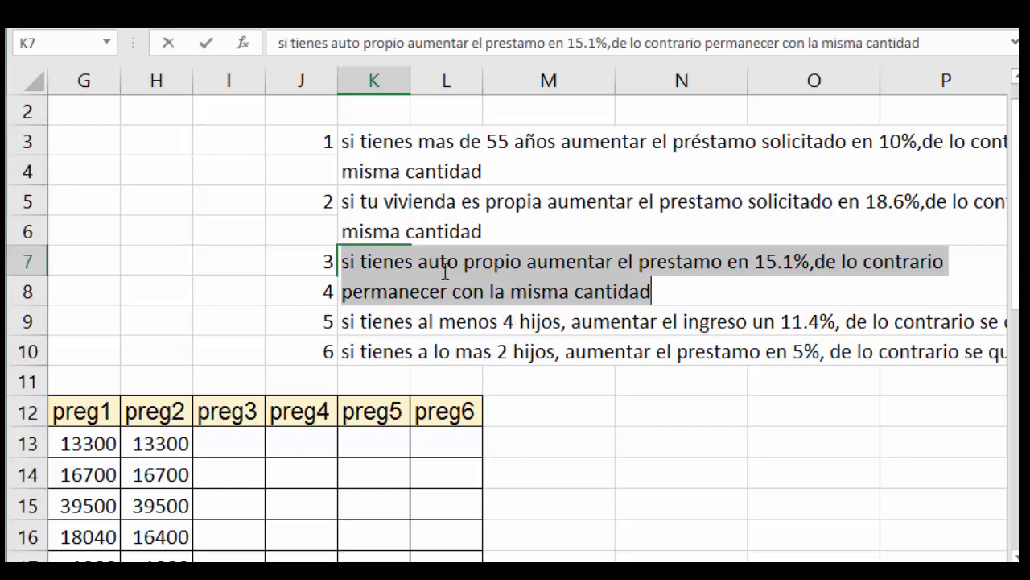
{"action": "left_click", "coordinate": [615, 401]}
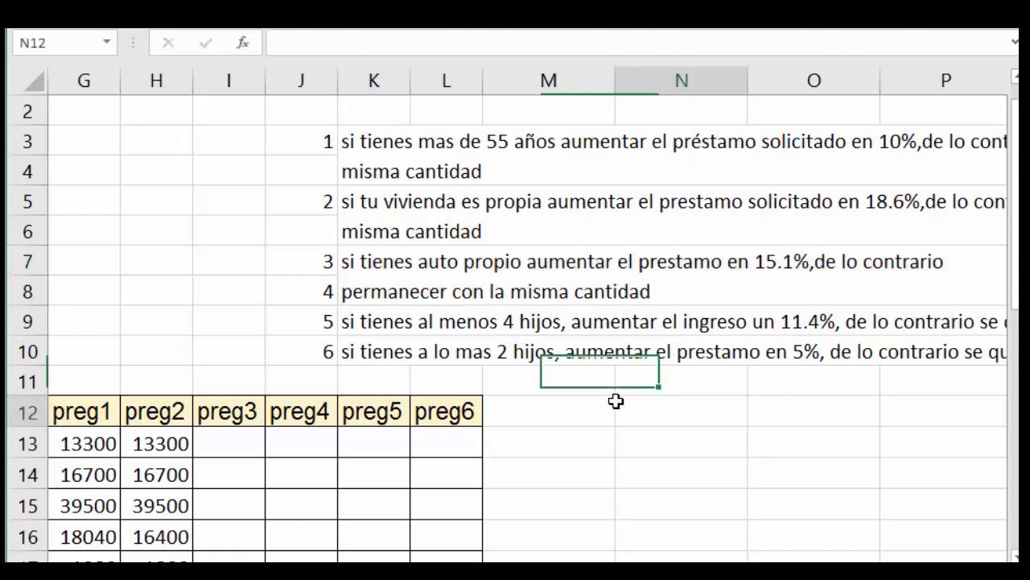
{"action": "left_click", "coordinate": [239, 438]}
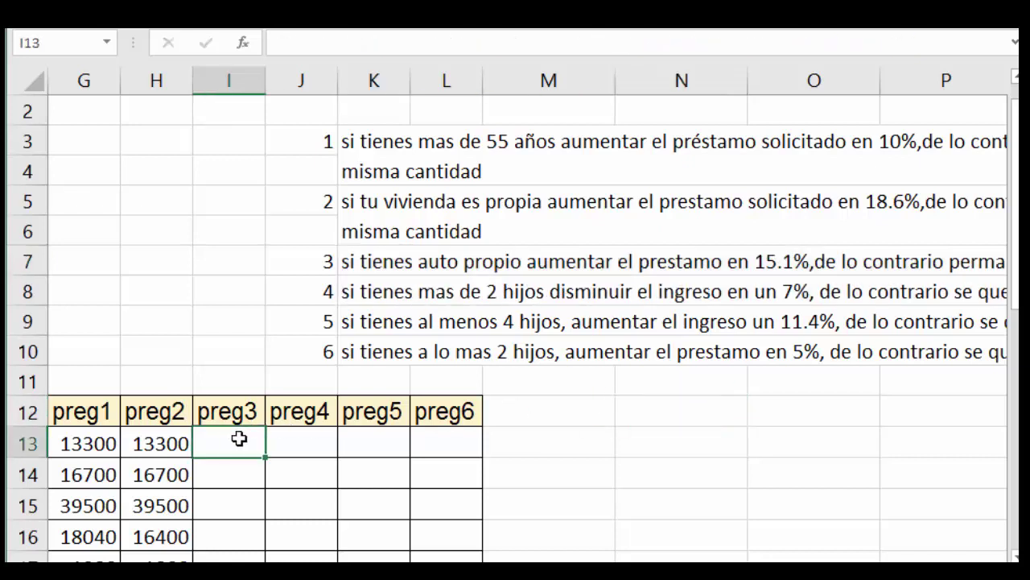
Start I13's formula as =SI(D13="propio"; to test for own transport.
{"action": "type", "text": "=si"}
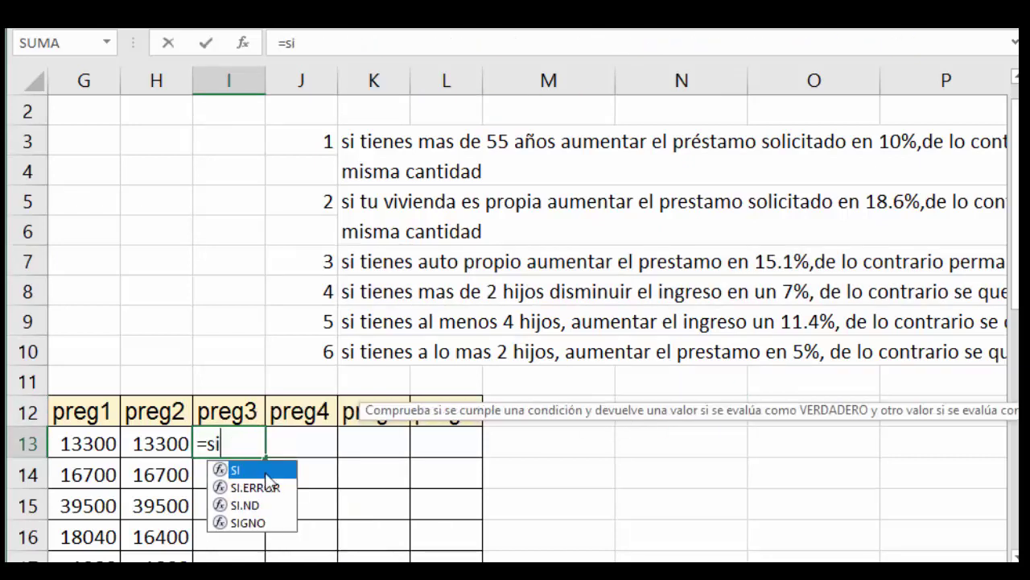
{"action": "double_click", "coordinate": [274, 471]}
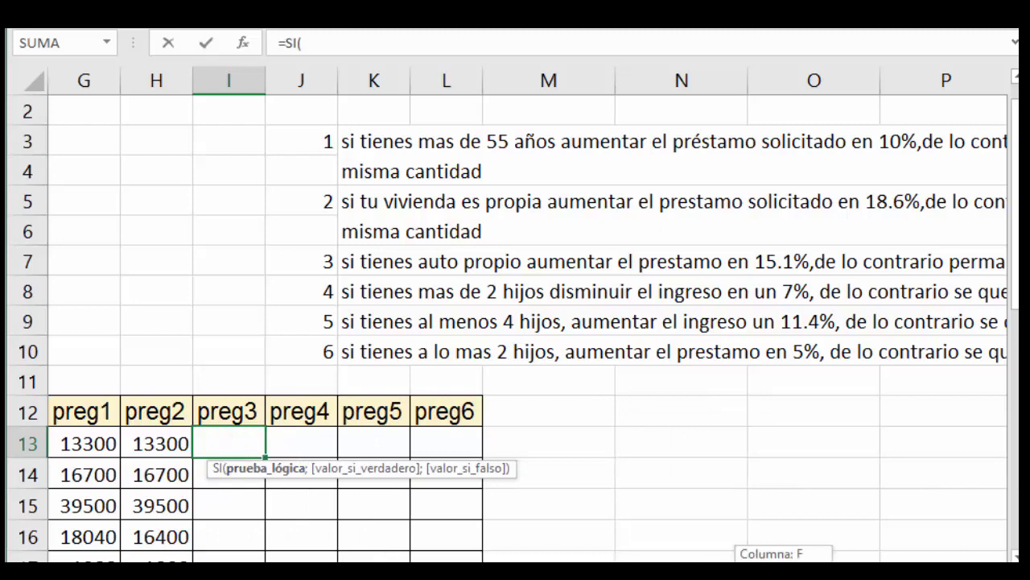
{"action": "scroll", "coordinate": [527, 314], "scroll_direction": "left", "scroll_amount": 3}
{"action": "scroll", "coordinate": [528, 314], "scroll_direction": "left", "scroll_amount": 1}
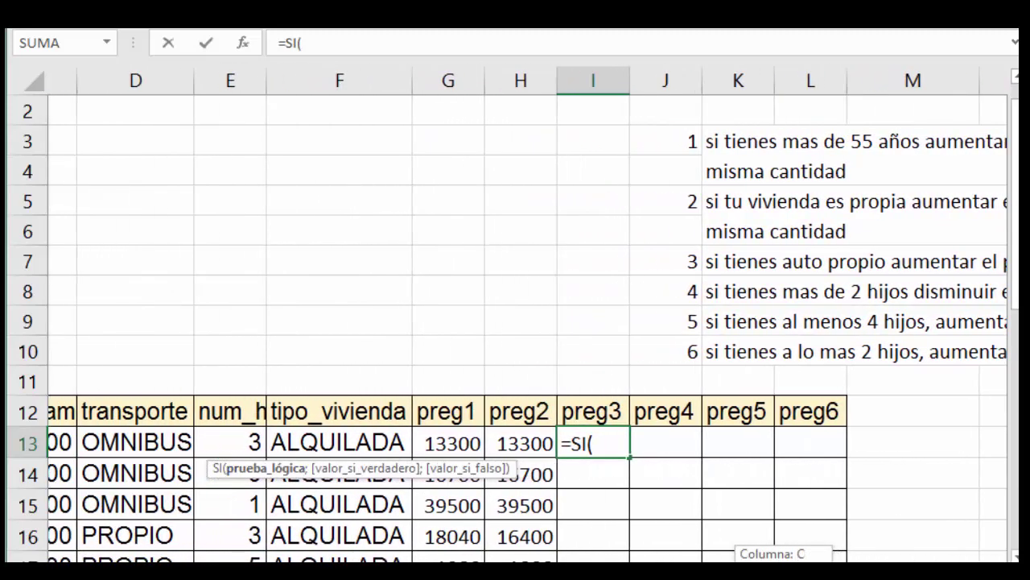
{"action": "scroll", "coordinate": [527, 314], "scroll_direction": "left", "scroll_amount": 1}
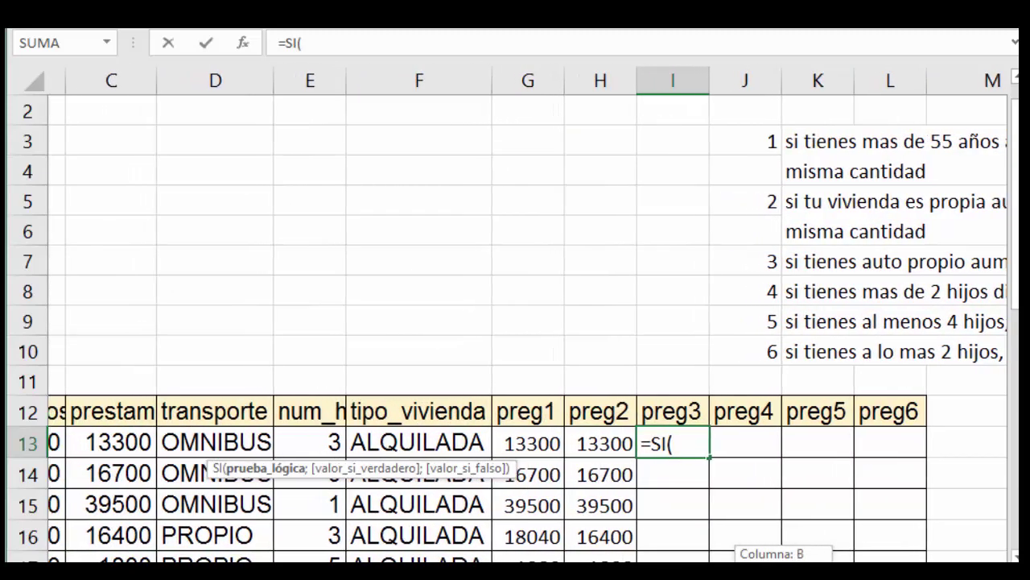
{"action": "scroll", "coordinate": [527, 314], "scroll_direction": "left", "scroll_amount": 1}
{"action": "scroll", "coordinate": [527, 314], "scroll_direction": "right", "scroll_amount": 1}
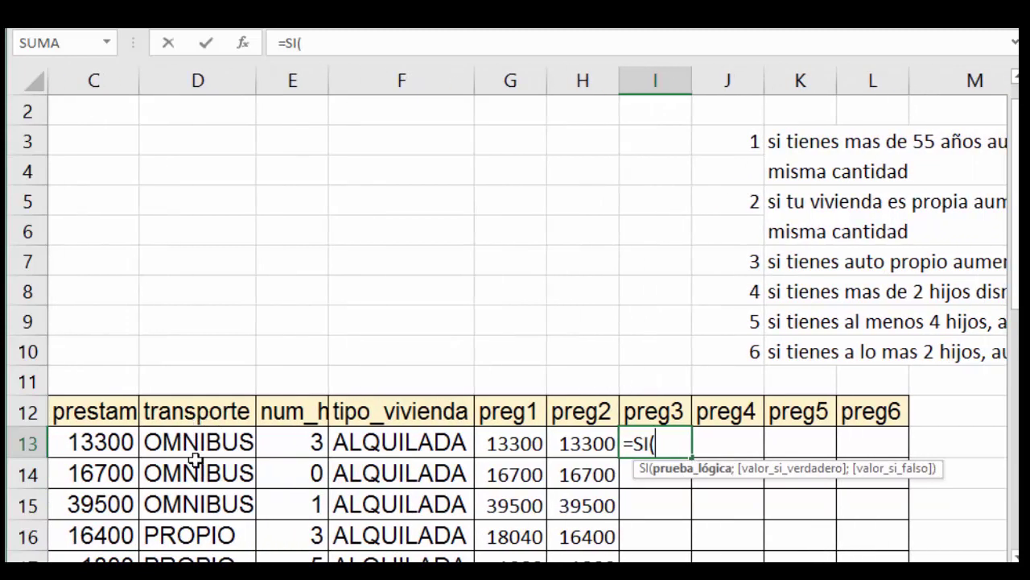
{"action": "left_click", "coordinate": [208, 441]}
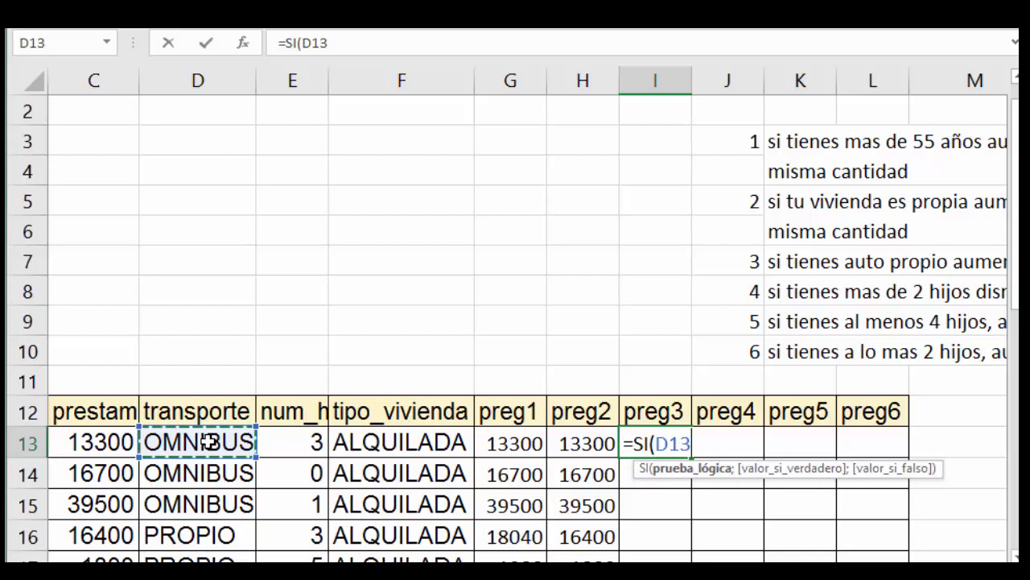
{"action": "type", "text": "=\""}
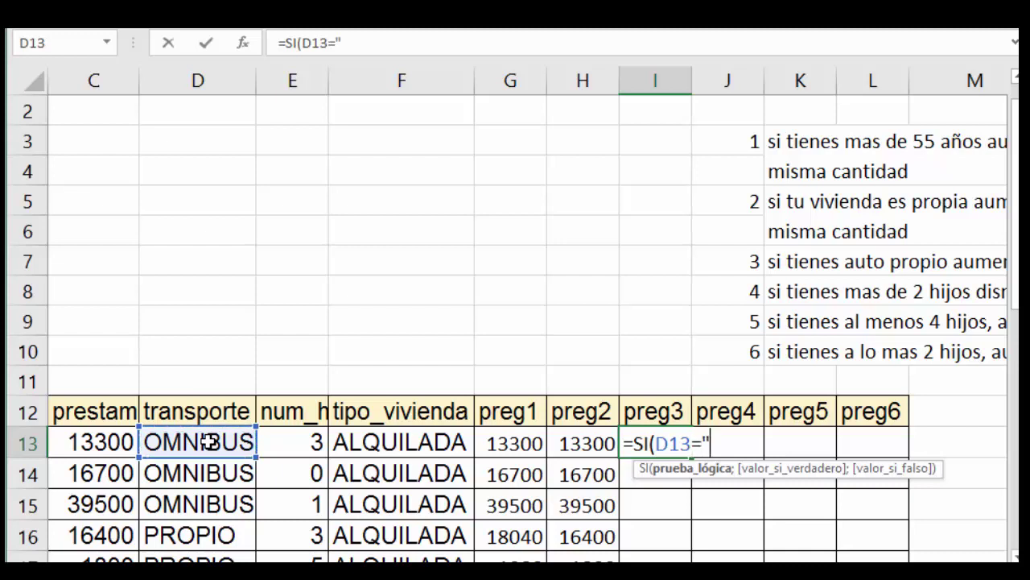
{"action": "type", "text": "prop"}
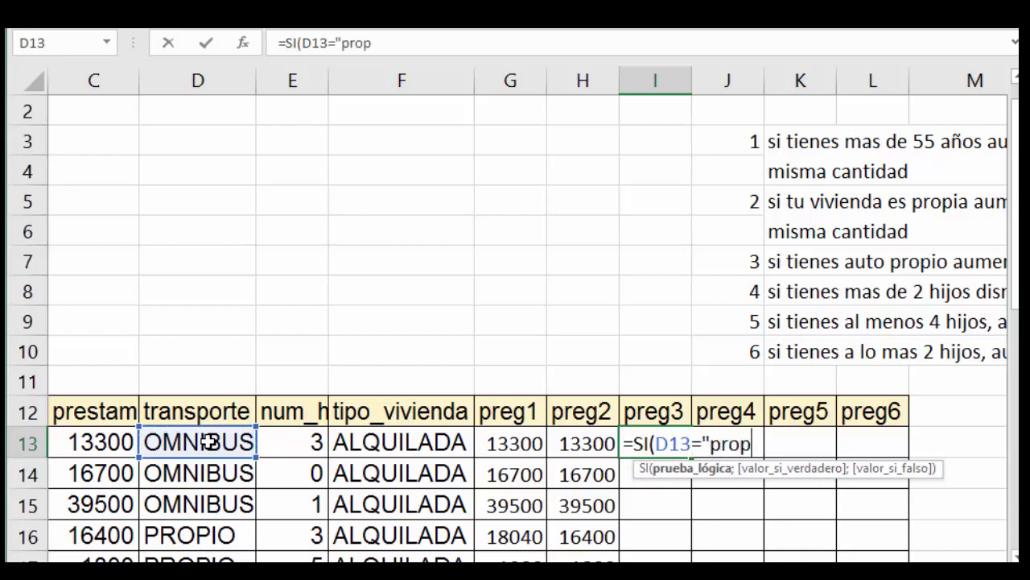
{"action": "type", "text": "io\""}
{"action": "type", "text": ";"}
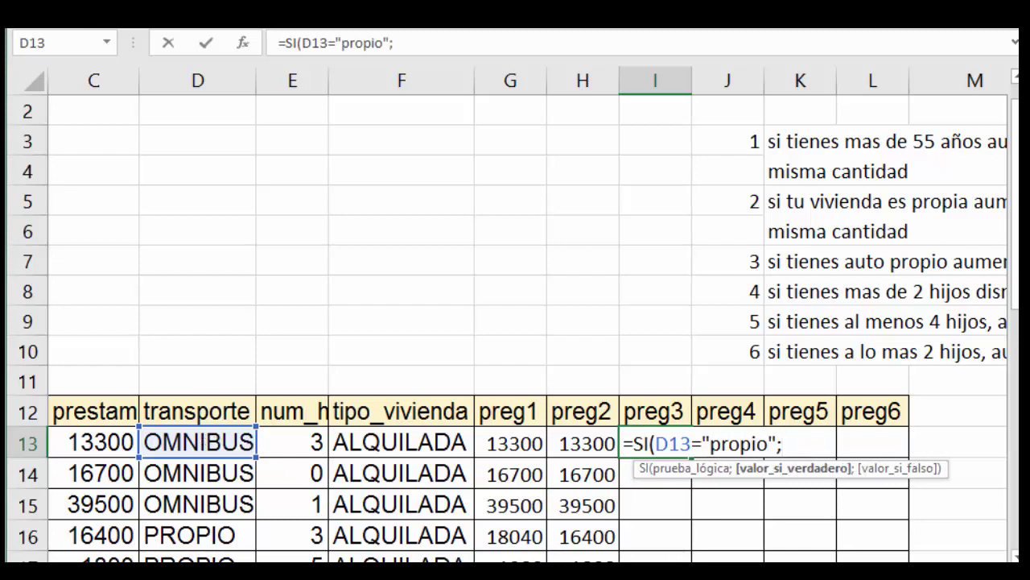
Add C13+15,1%*C13 as the true result, then discard the unfinished draft.
{"action": "left_click_drag", "start_coordinate": [660, 568], "coordinate": [684, 568]}
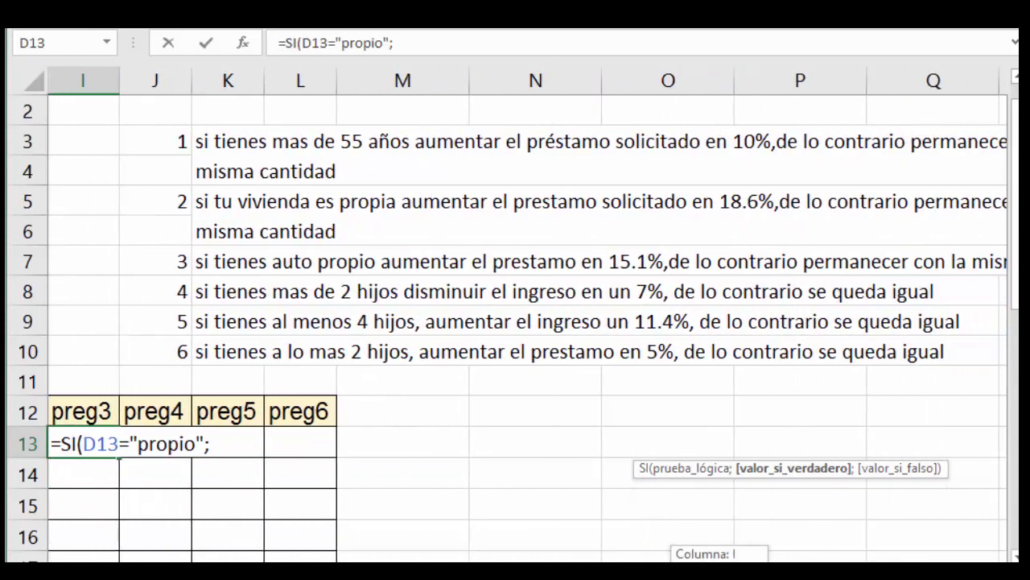
{"action": "left_click_drag", "start_coordinate": [685, 563], "coordinate": [690, 554]}
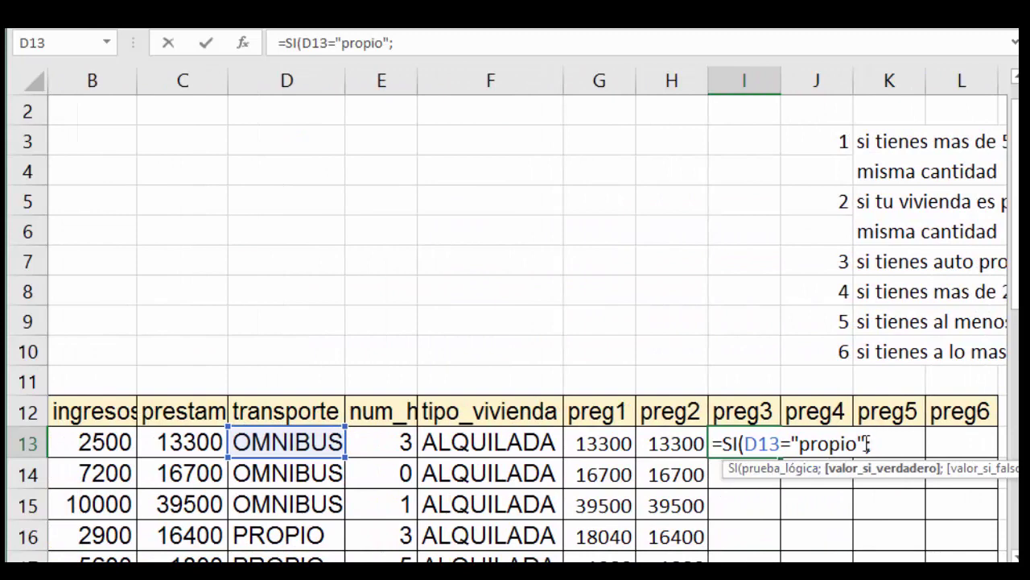
{"action": "left_click", "coordinate": [200, 442]}
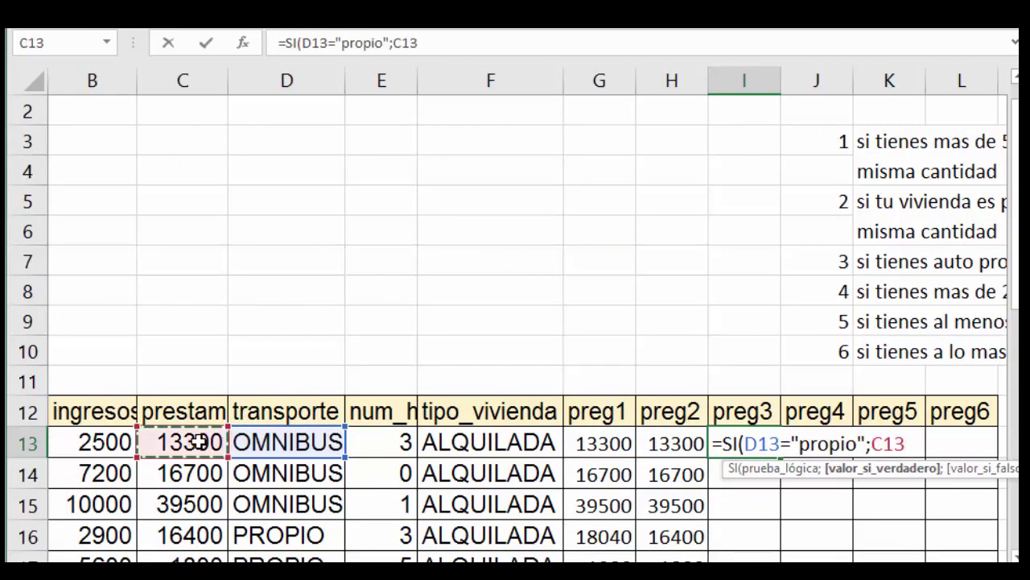
{"action": "type", "text": "+15,1"}
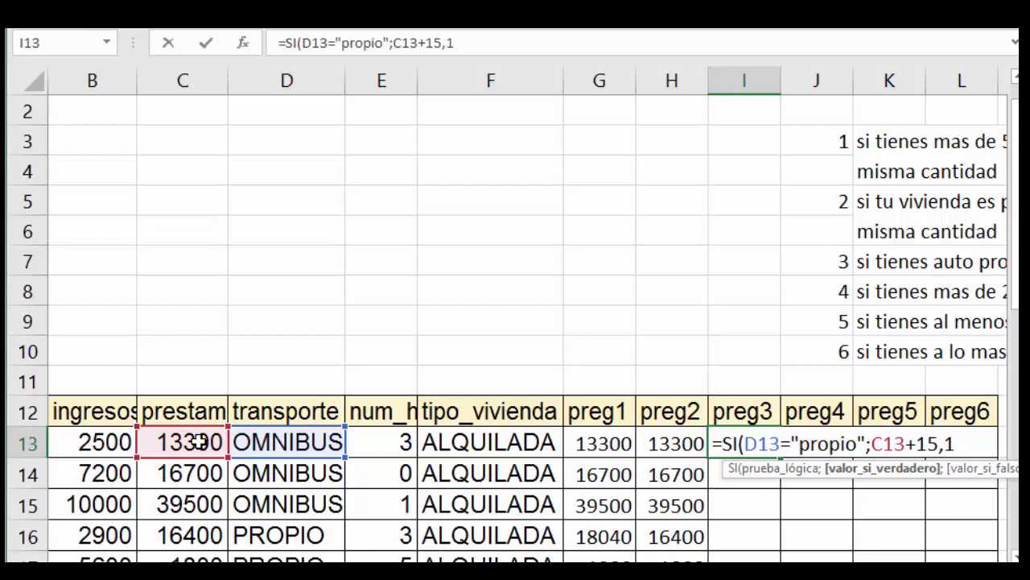
{"action": "type", "text": "%*"}
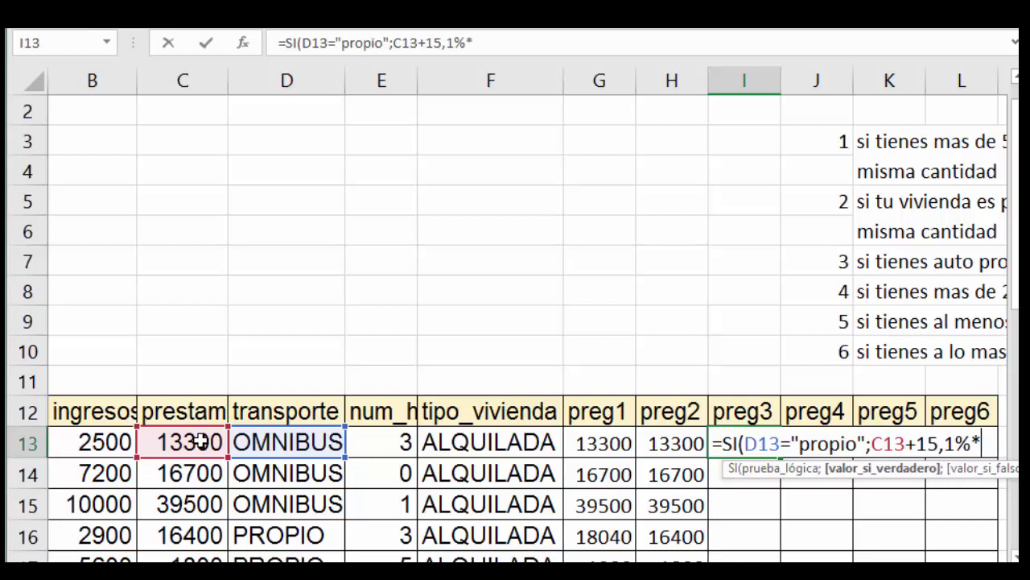
{"action": "left_click", "coordinate": [201, 441]}
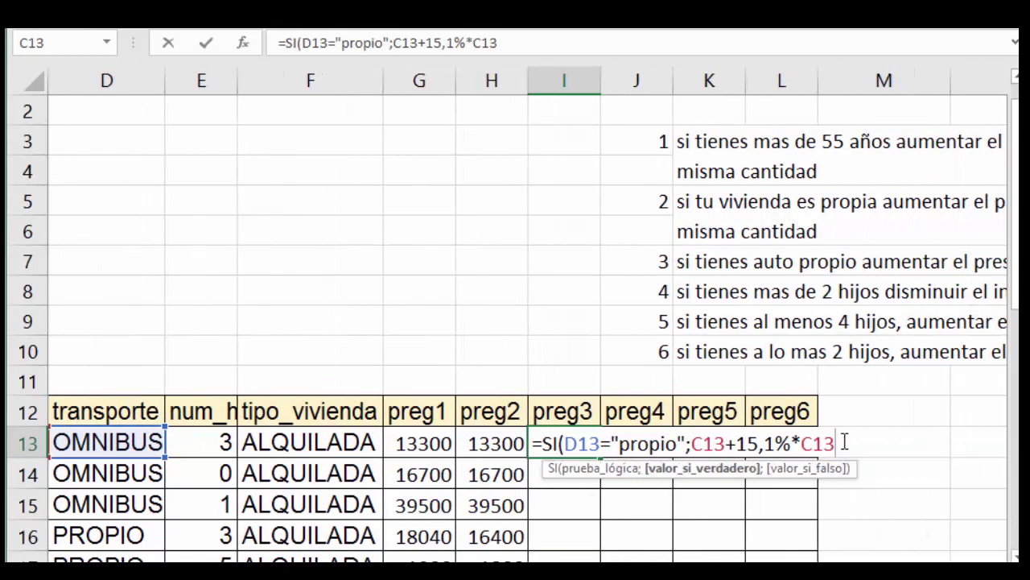
{"action": "key", "text": "Escape"}
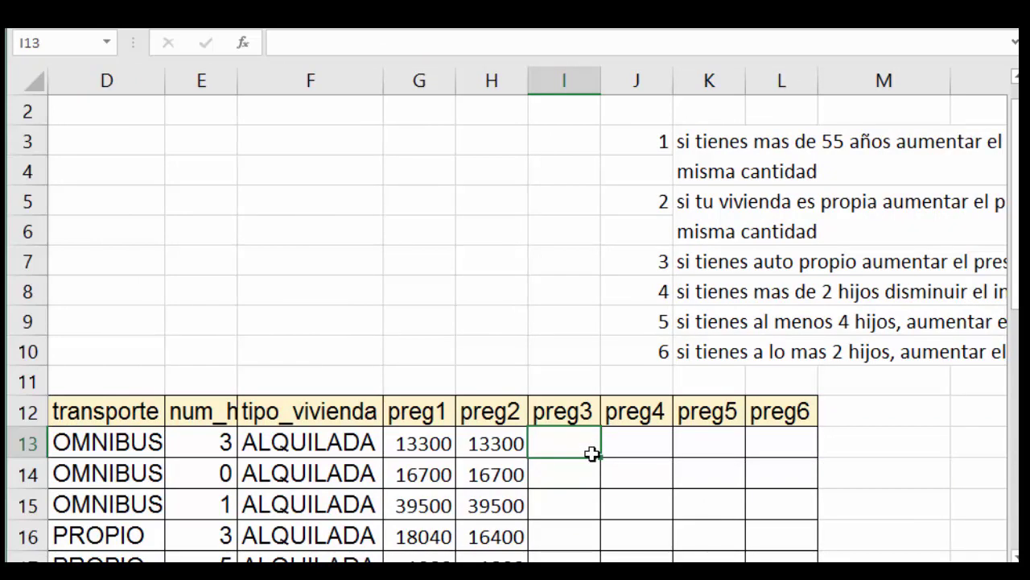
Finish and commit =SI(D13="propio";C13+15,1%*C13;C13) in I13.
{"action": "key", "text": "Up"}
{"action": "key", "text": "Up"}
{"action": "key", "text": "Up"}
{"action": "key", "text": "Right"}
{"action": "key", "text": "Right"}
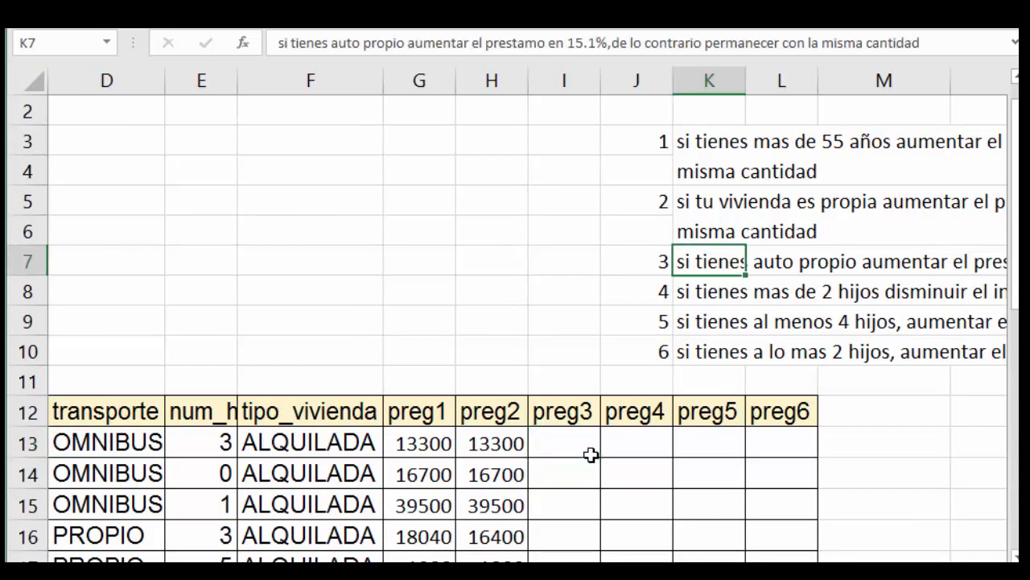
{"action": "left_click", "coordinate": [591, 455]}
{"action": "type", "text": "=SI(D13=\"propio\";C13+15,1%*C13"}
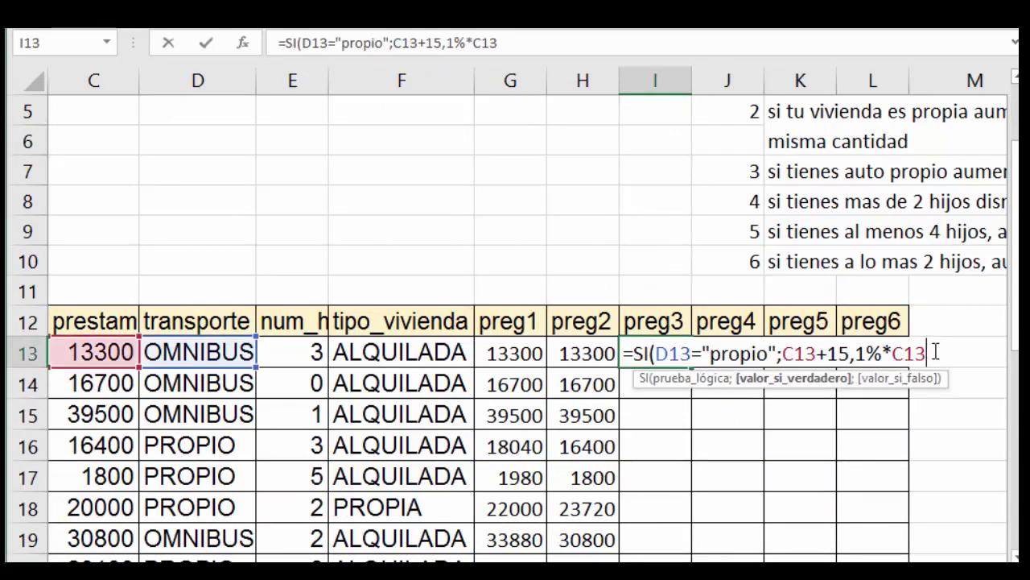
{"action": "type", "text": ";"}
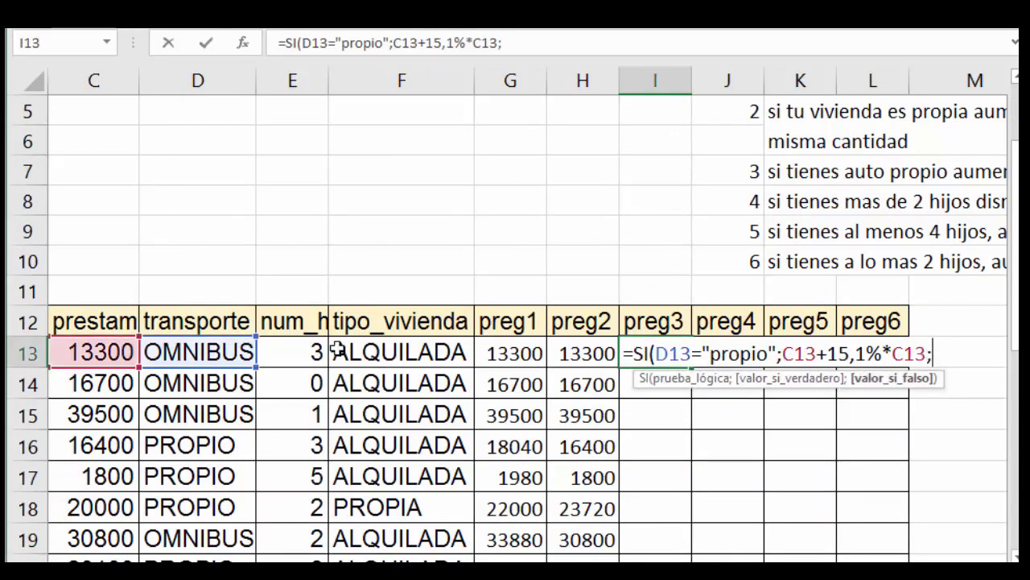
{"action": "left_click", "coordinate": [103, 352]}
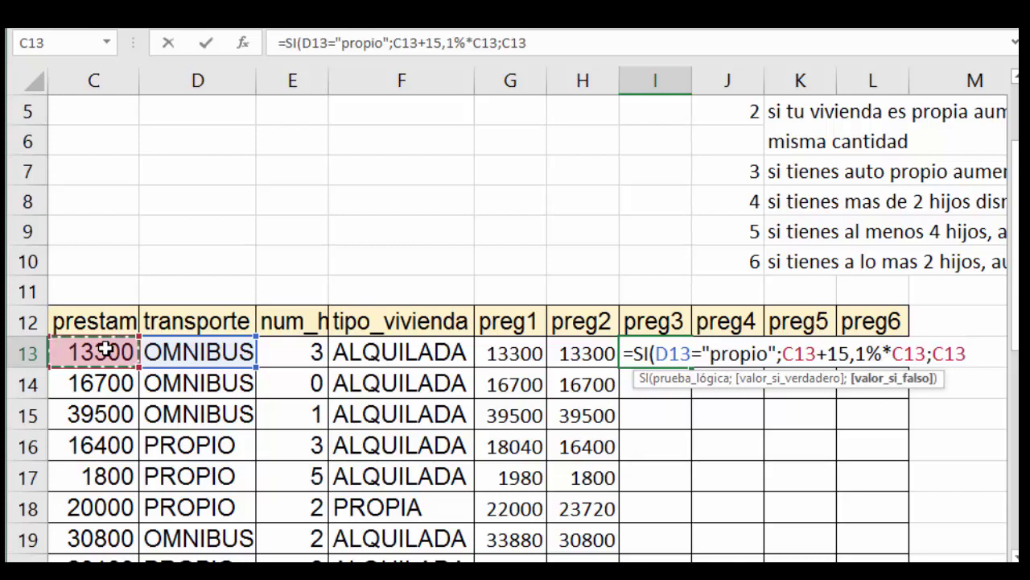
{"action": "type", "text": ")"}
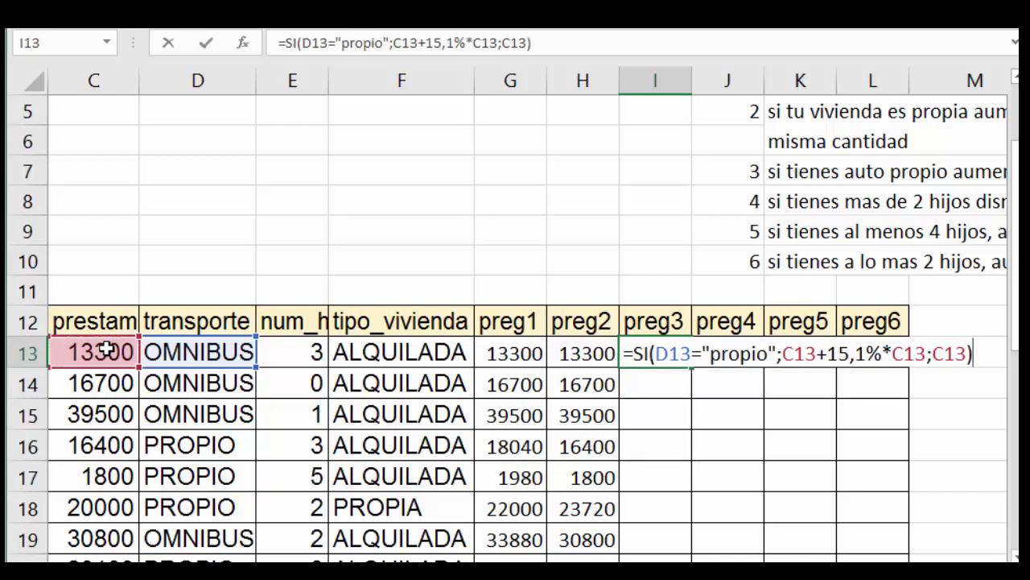
{"action": "key", "text": "Return"}
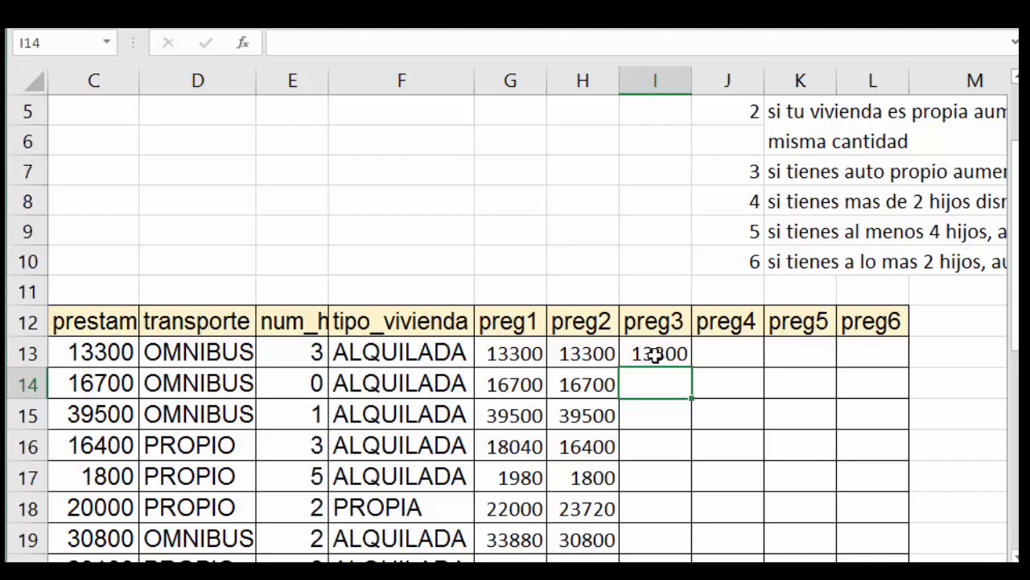
Review the preg3 formula's D13="propio" condition and final C13, then reconfirm it unchanged.
{"action": "double_click", "coordinate": [656, 354]}
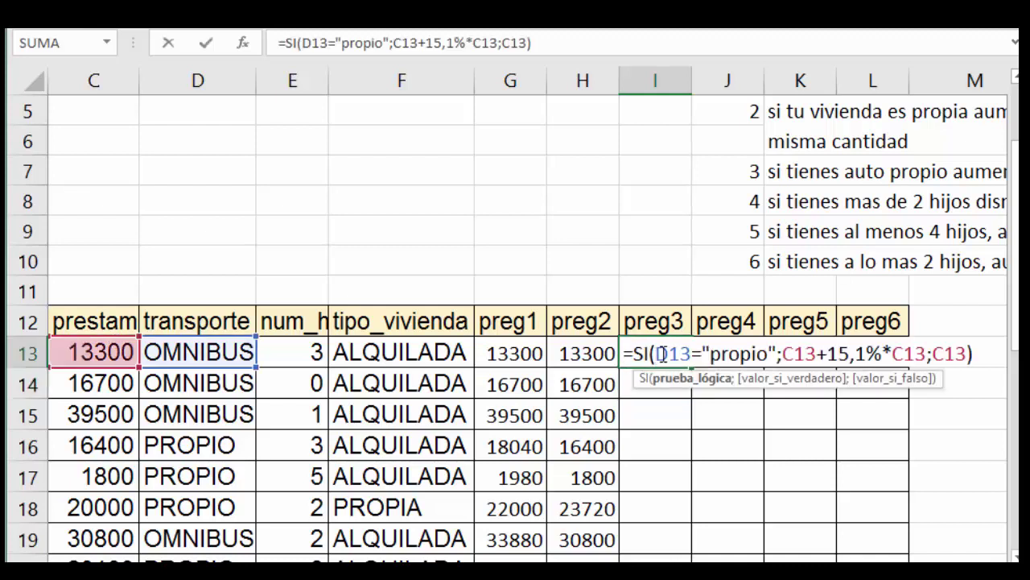
{"action": "left_click_drag", "start_coordinate": [656, 354], "coordinate": [778, 354]}
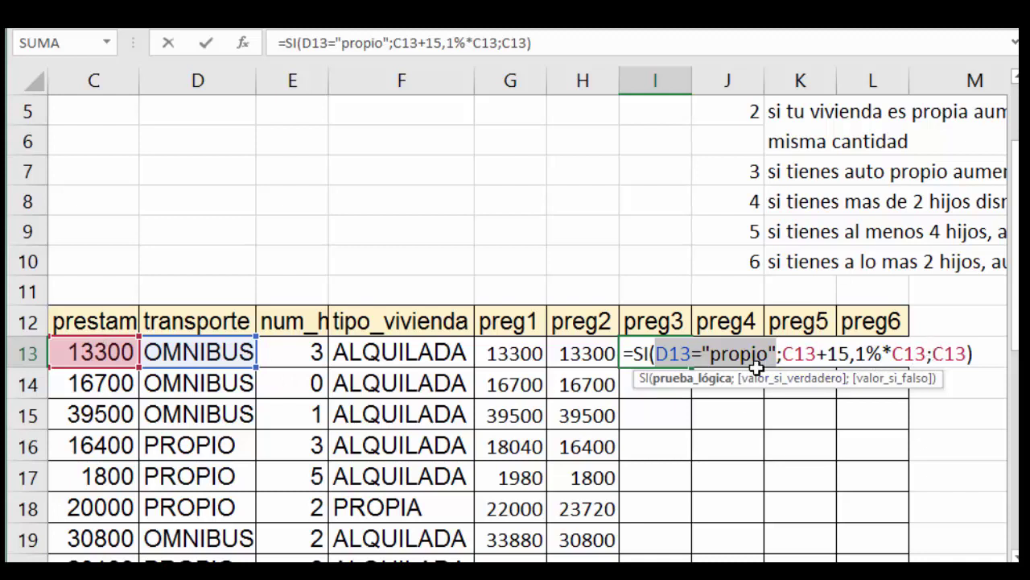
{"action": "double_click", "coordinate": [941, 354]}
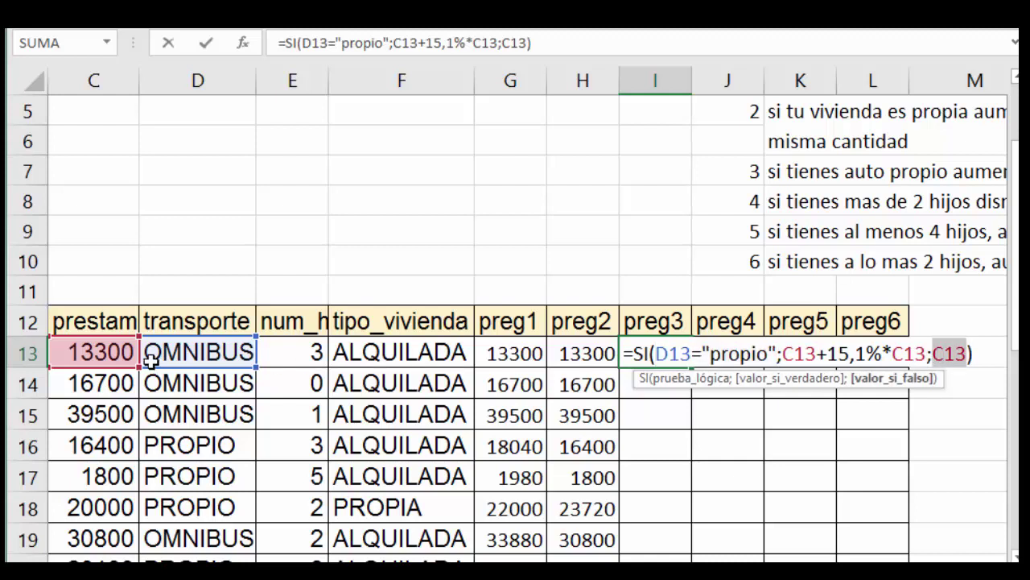
{"action": "left_click", "coordinate": [988, 356]}
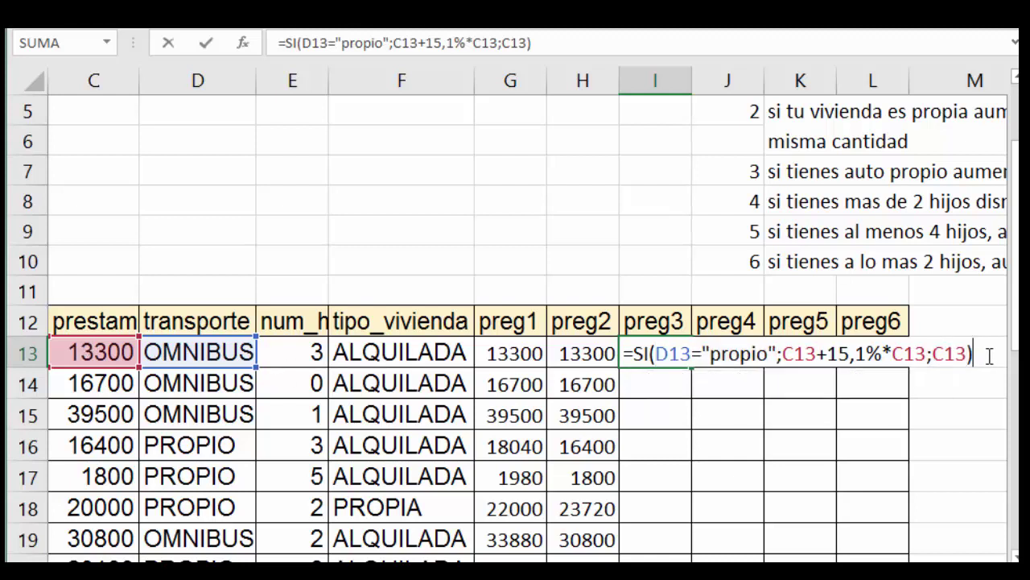
{"action": "key", "text": "Return"}
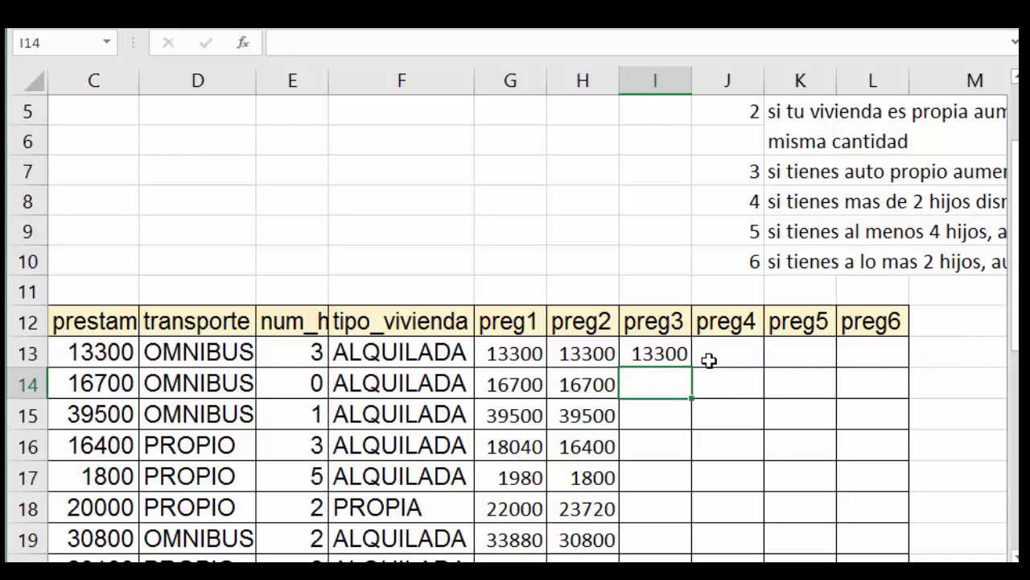
{"action": "left_click", "coordinate": [680, 355]}
Fill the preg3 formula down column I and make the preg1 and preg2 columns much narrower.
{"action": "double_click", "coordinate": [692, 368]}
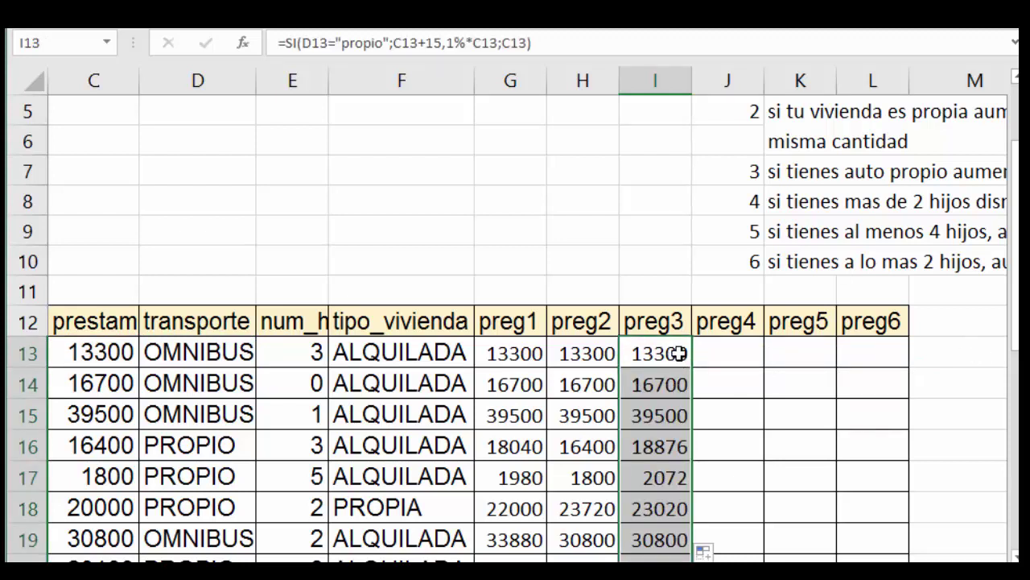
{"action": "left_click", "coordinate": [729, 354]}
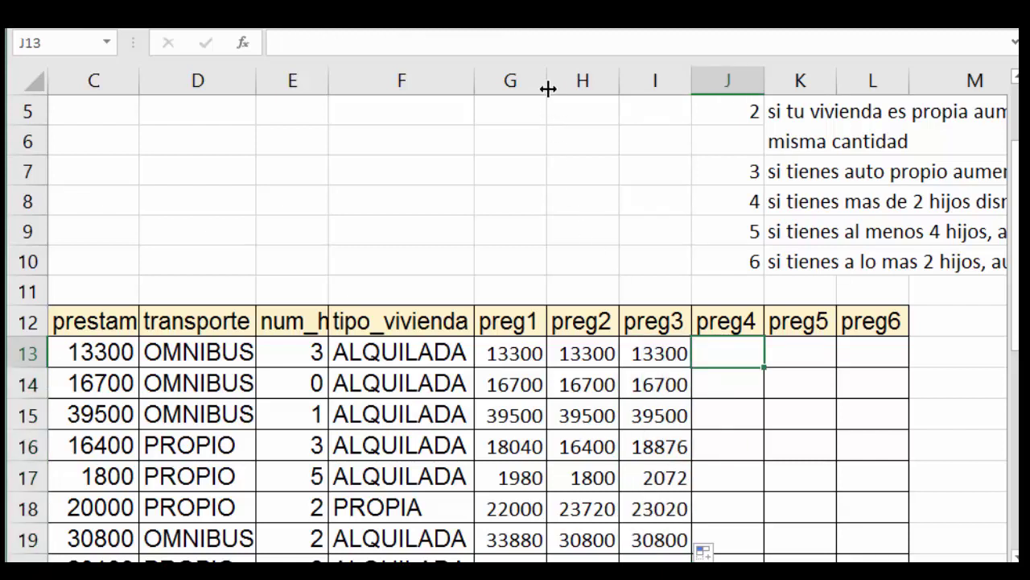
{"action": "left_click_drag", "start_coordinate": [539, 83], "coordinate": [482, 96]}
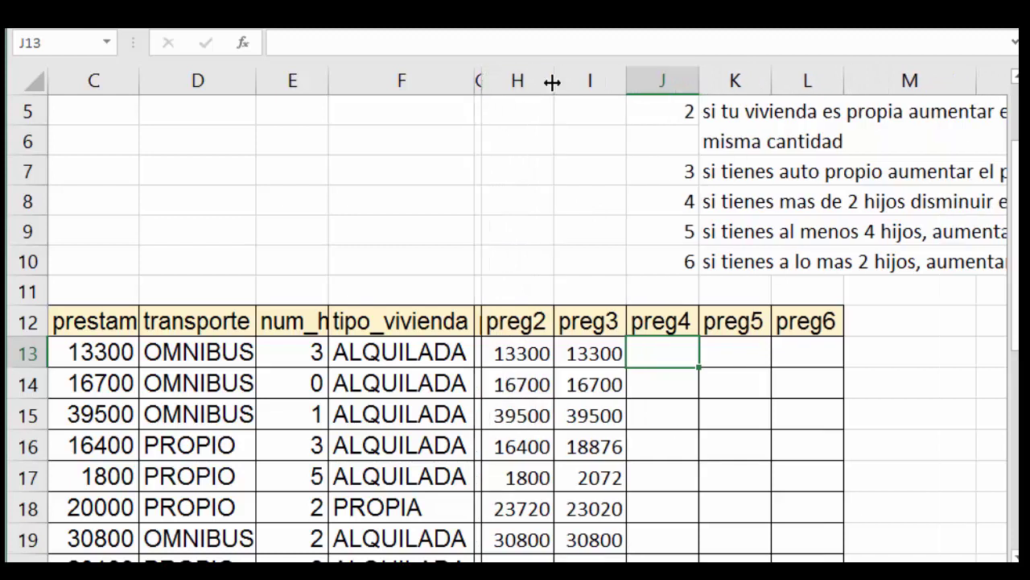
{"action": "left_click_drag", "start_coordinate": [552, 81], "coordinate": [489, 91]}
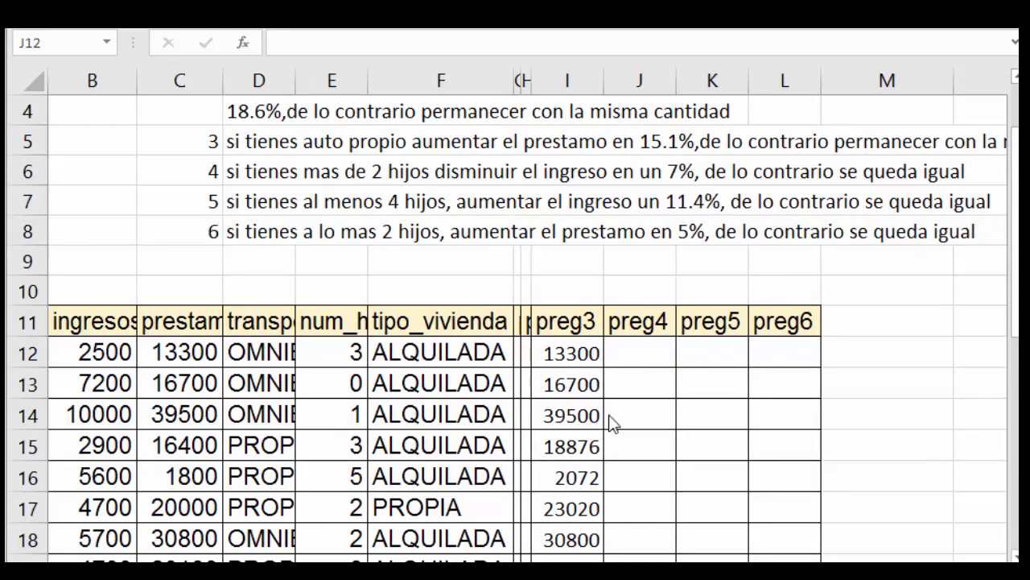
{"action": "left_click", "coordinate": [620, 355]}
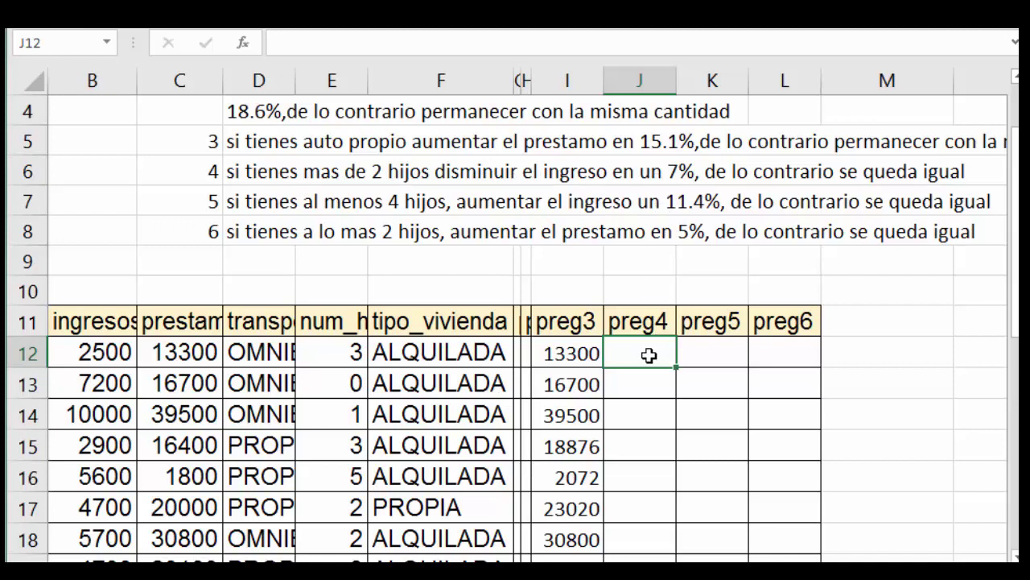
Build =SI(E12>2;B12-7%*B12;B12) in J12 to cut income 7% for more than 2 children.
{"action": "type", "text": "="}
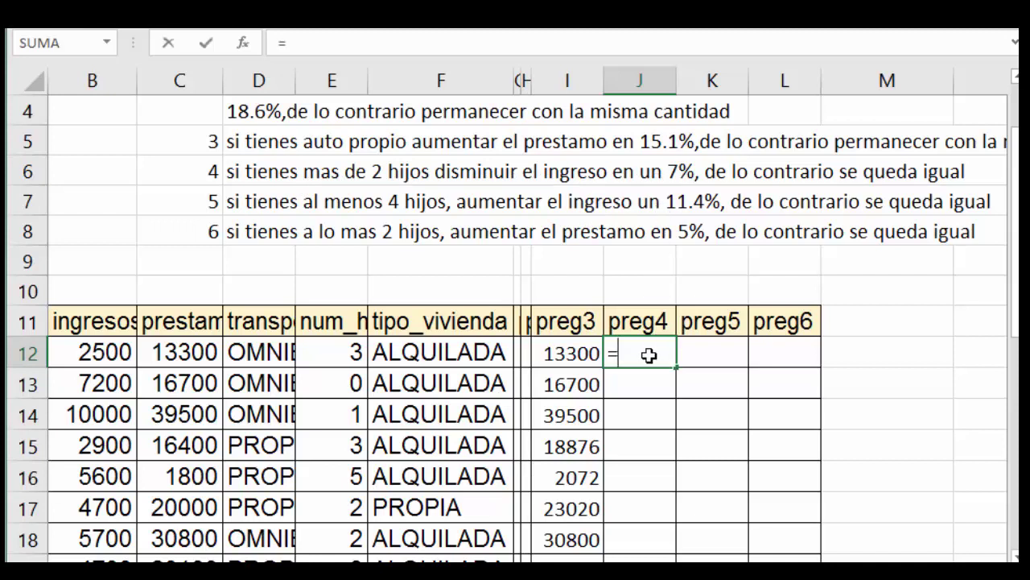
{"action": "type", "text": "si"}
{"action": "double_click", "coordinate": [680, 380]}
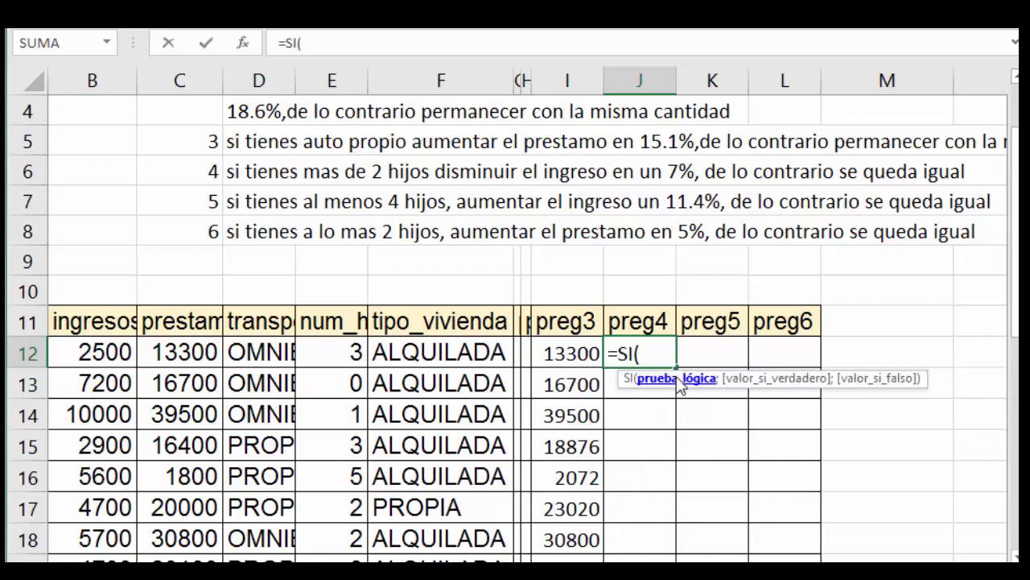
{"action": "left_click", "coordinate": [336, 349]}
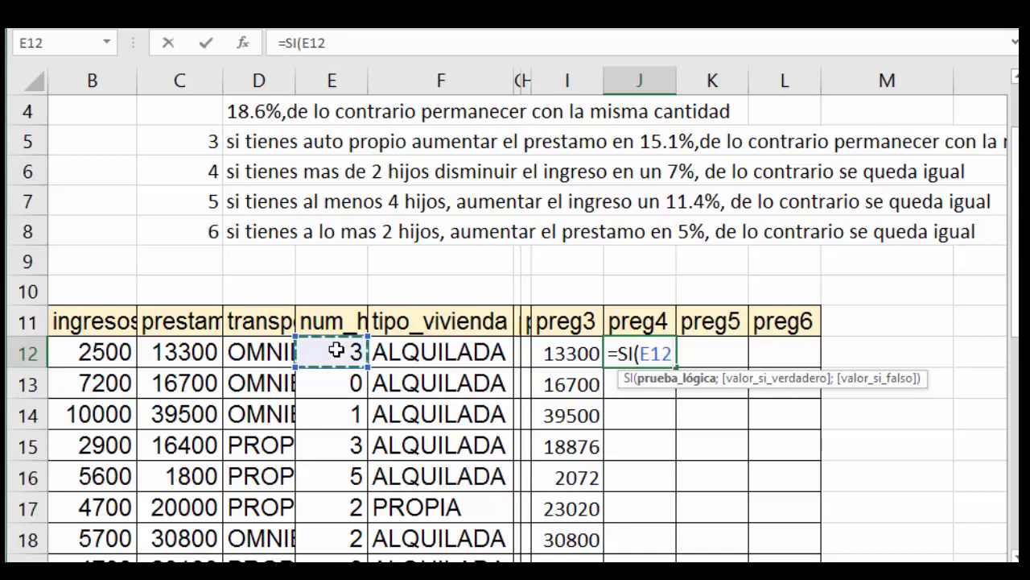
{"action": "type", "text": ">2"}
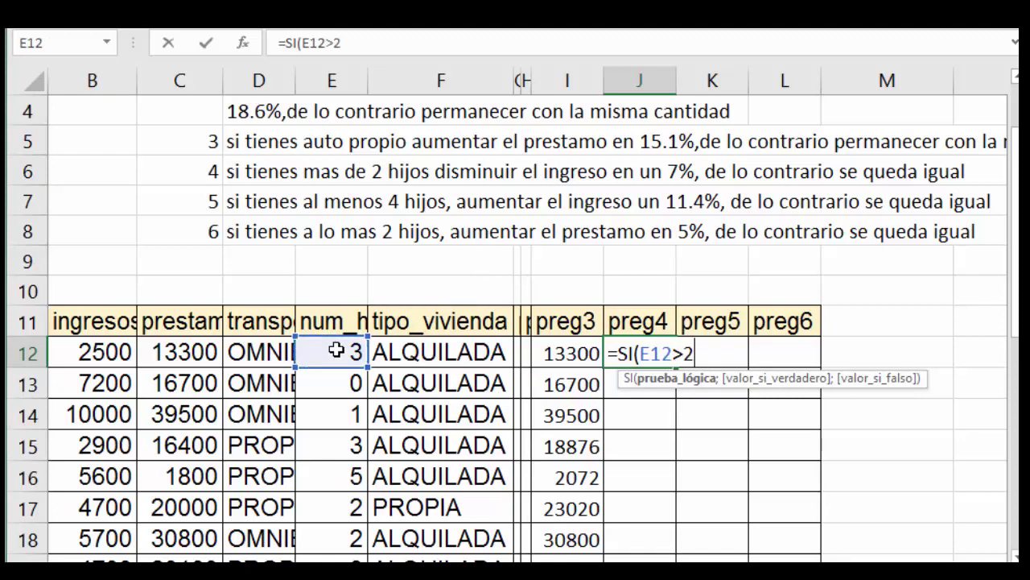
{"action": "type", "text": ";"}
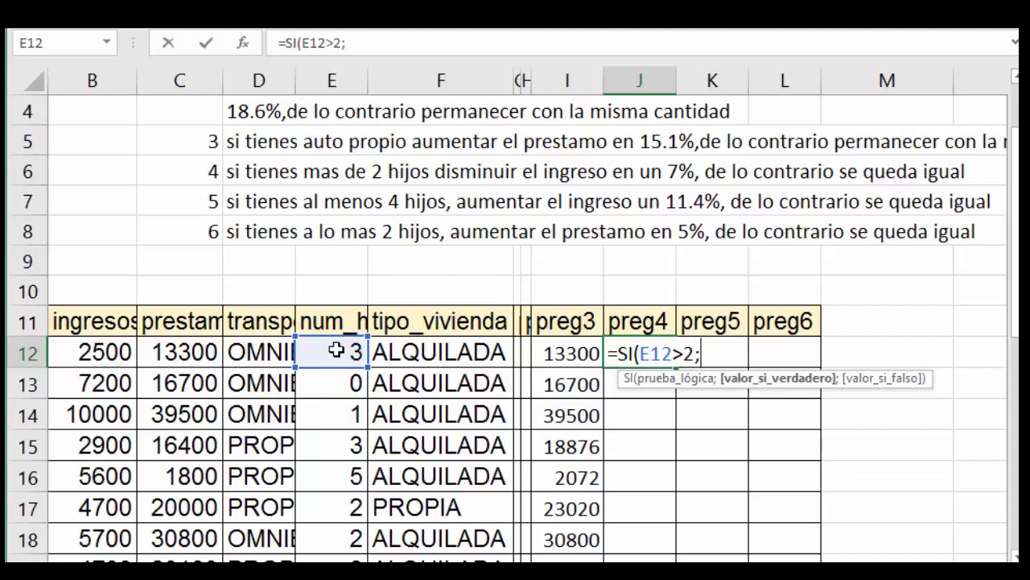
{"action": "left_click", "coordinate": [111, 352]}
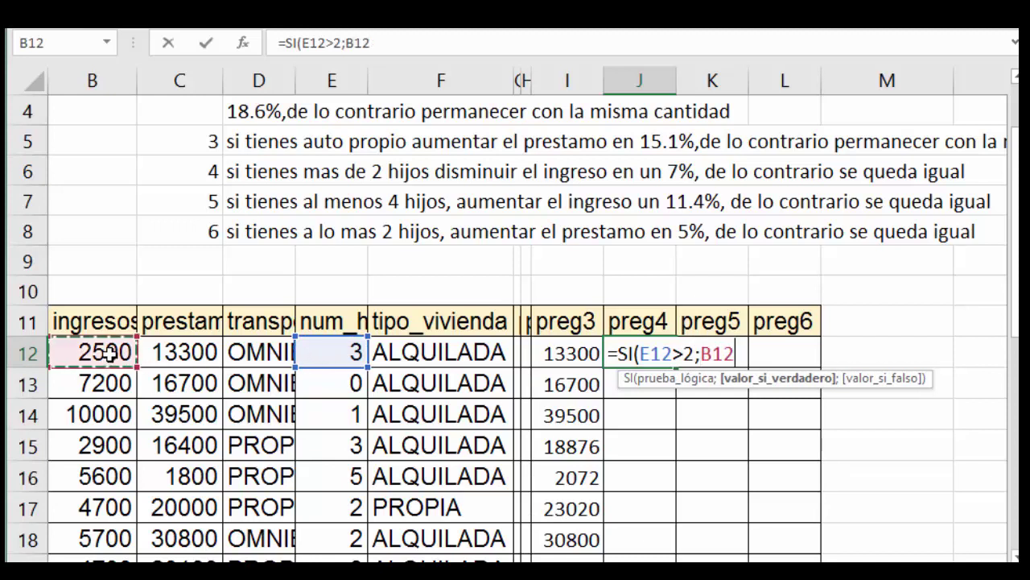
{"action": "type", "text": "-7"}
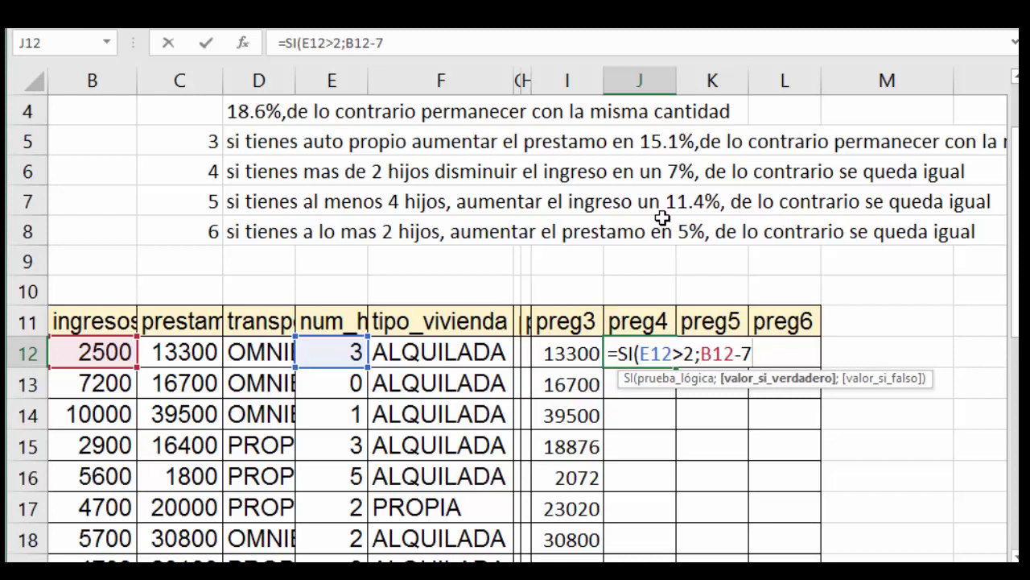
{"action": "type", "text": "%*"}
{"action": "left_click", "coordinate": [107, 352]}
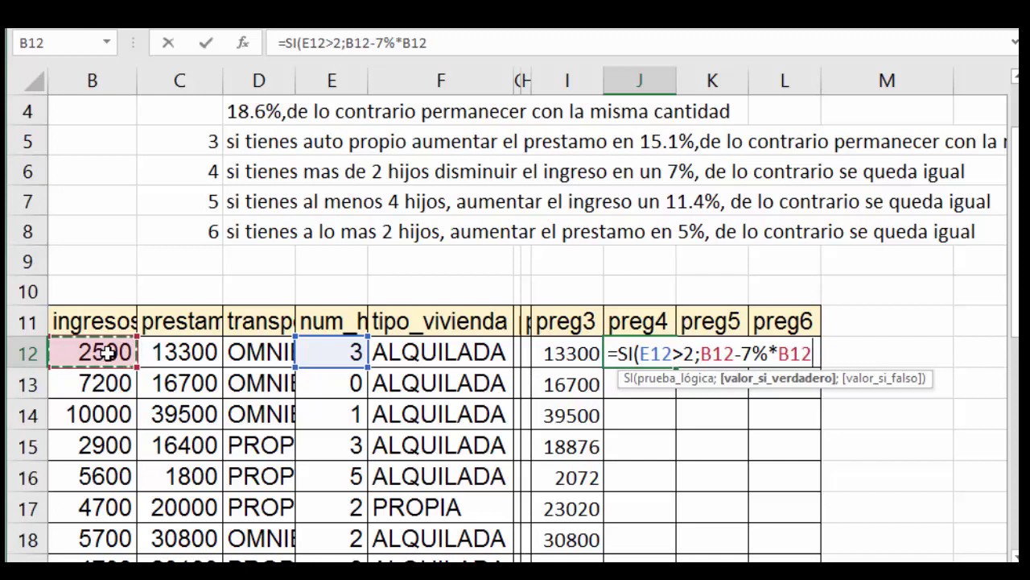
{"action": "type", "text": ";"}
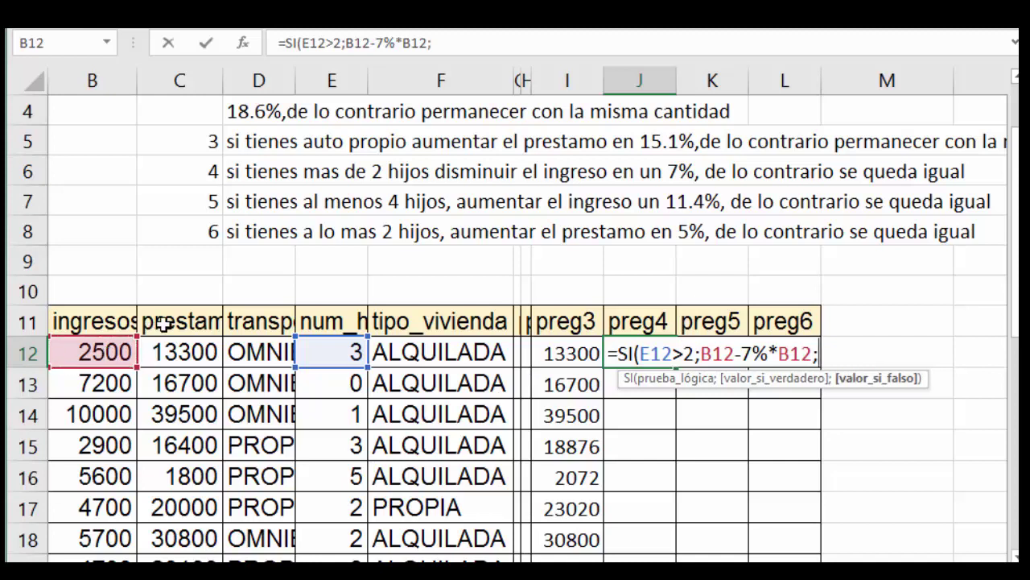
{"action": "left_click", "coordinate": [113, 352]}
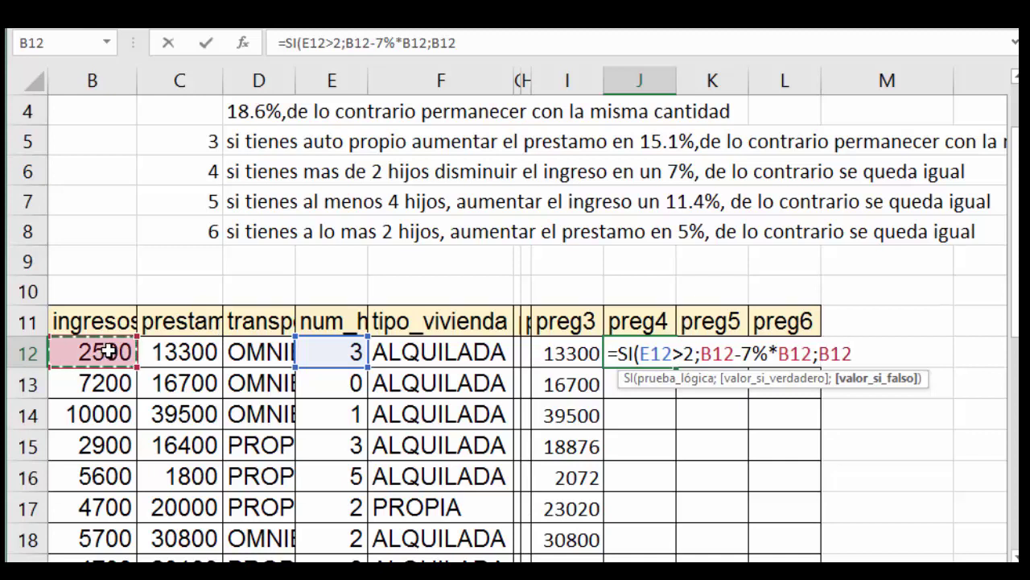
{"action": "type", "text": ")"}
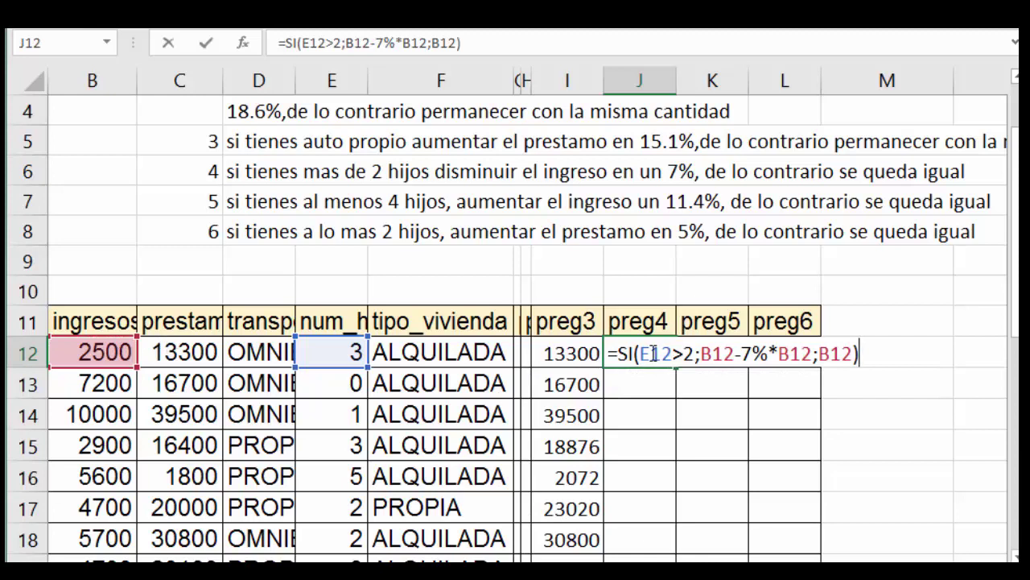
Check the condition, reduced-income and unchanged-income arguments, then enter the J12 formula.
{"action": "left_click_drag", "start_coordinate": [643, 354], "coordinate": [696, 355]}
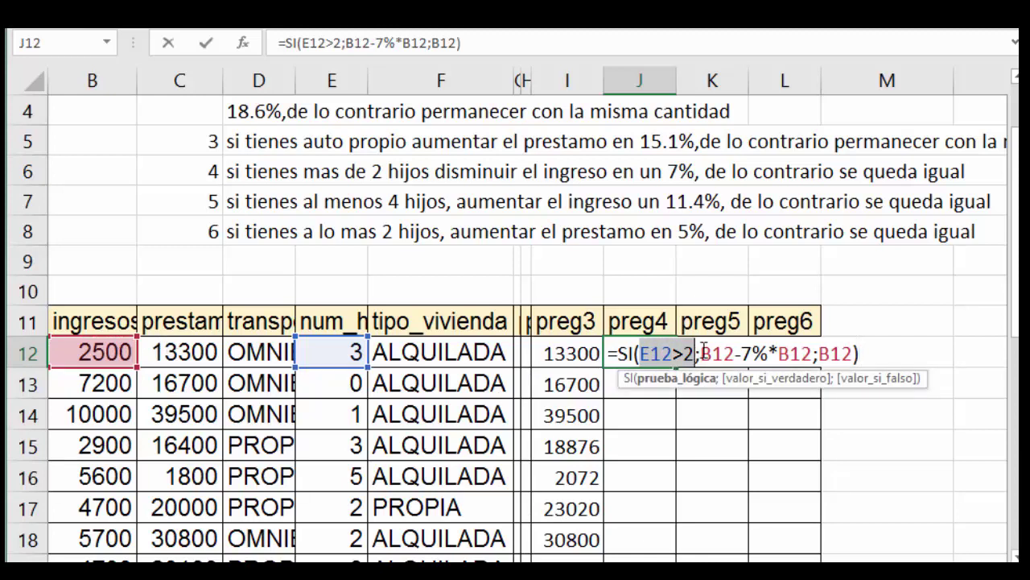
{"action": "left_click_drag", "start_coordinate": [702, 353], "coordinate": [805, 354]}
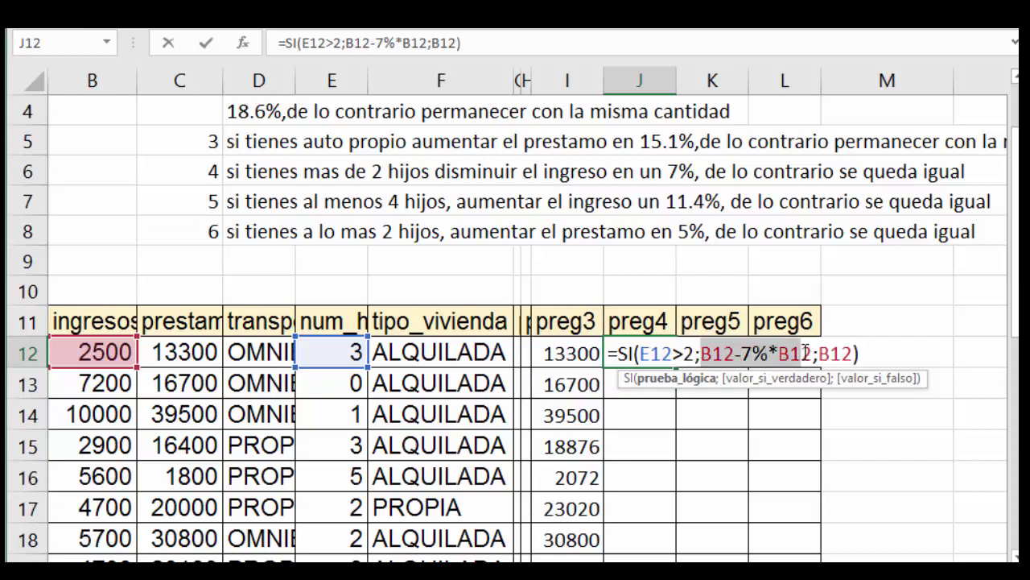
{"action": "left_click_drag", "start_coordinate": [817, 353], "coordinate": [854, 353]}
{"action": "left_click", "coordinate": [869, 358]}
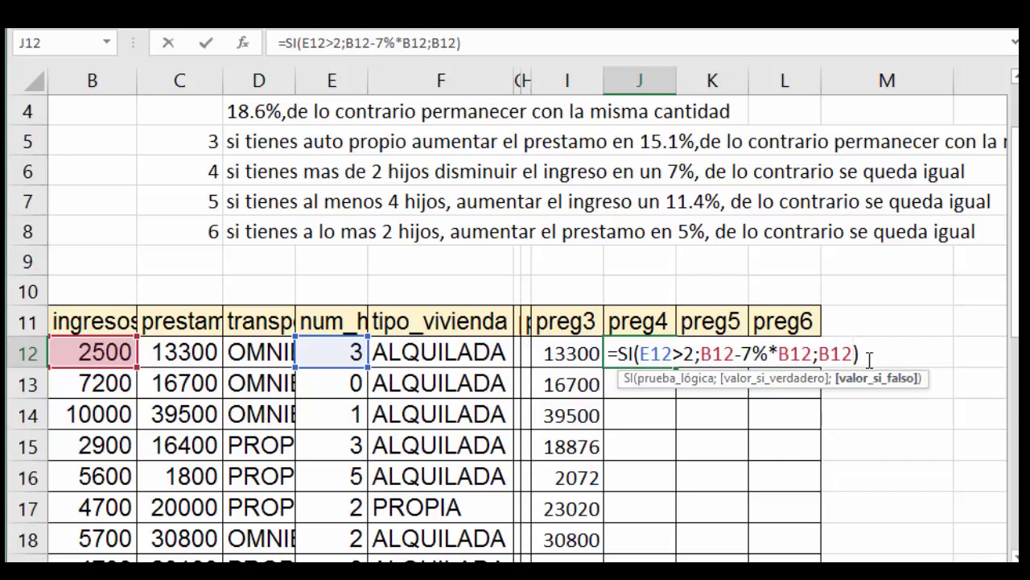
{"action": "key", "text": "Return"}
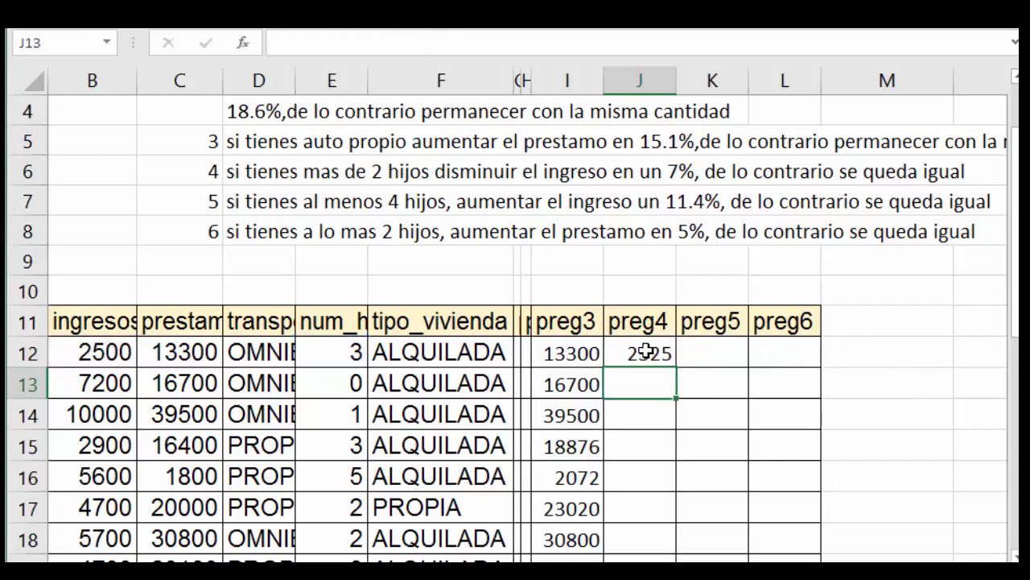
Copy the preg4 formula down column J and verify it against B12 and E12.
{"action": "left_click", "coordinate": [649, 353]}
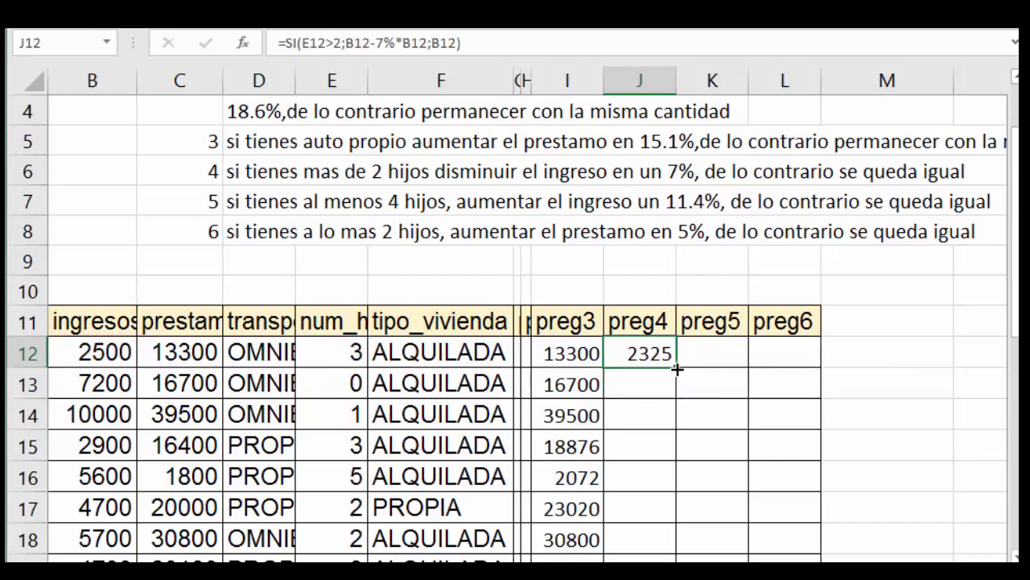
{"action": "double_click", "coordinate": [677, 369]}
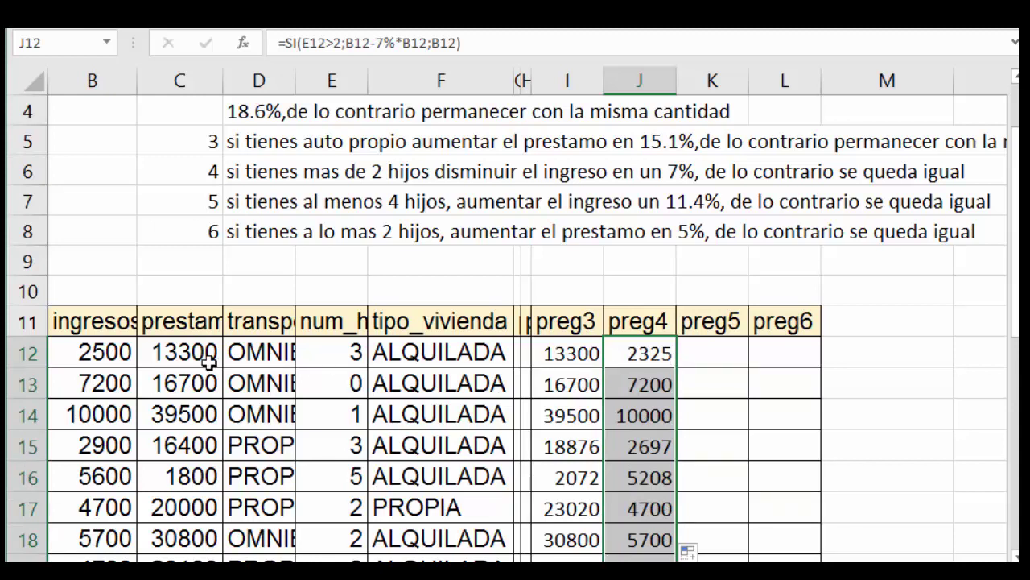
{"action": "left_click", "coordinate": [105, 351]}
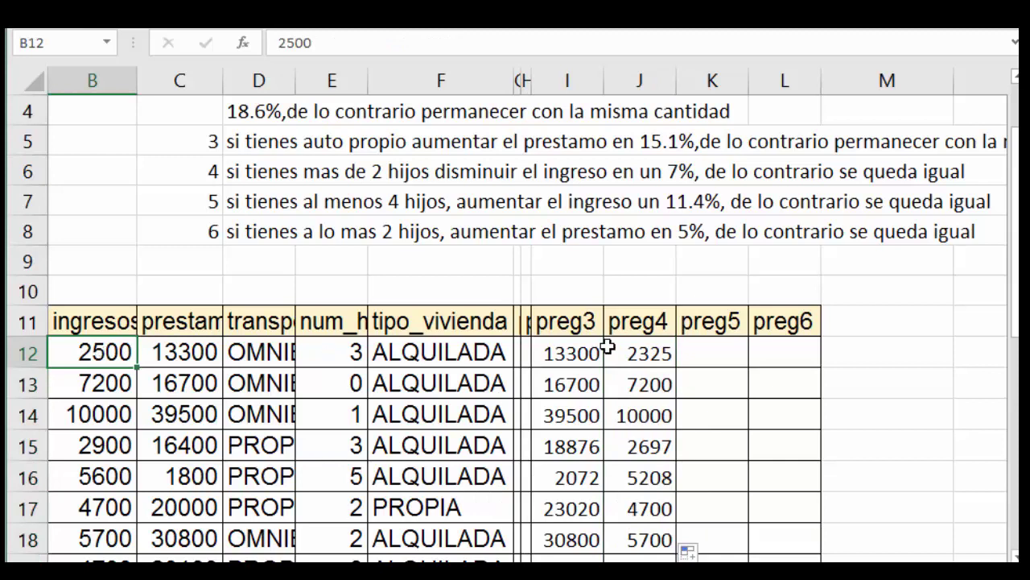
{"action": "left_click", "coordinate": [639, 352]}
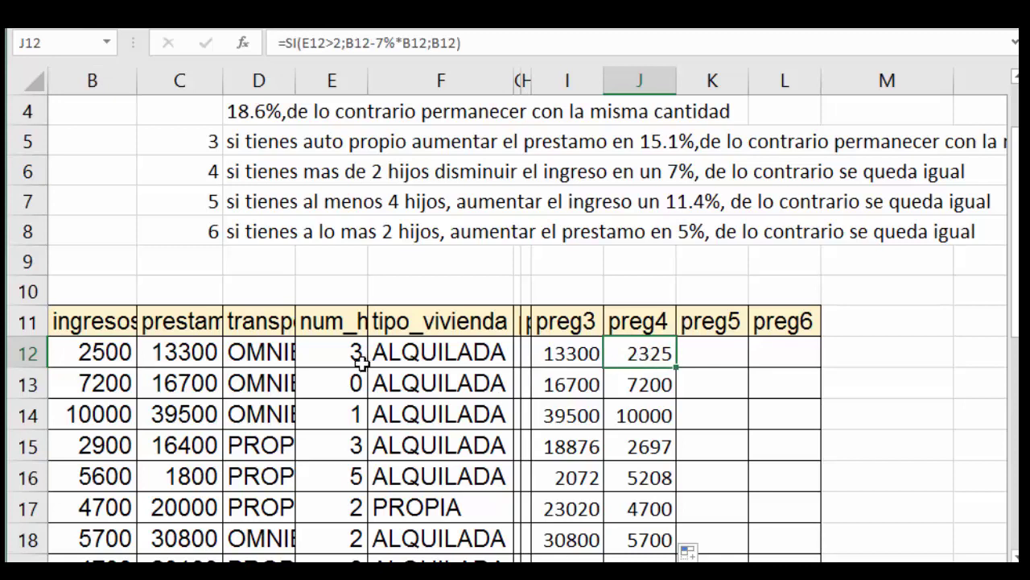
{"action": "left_click", "coordinate": [335, 354]}
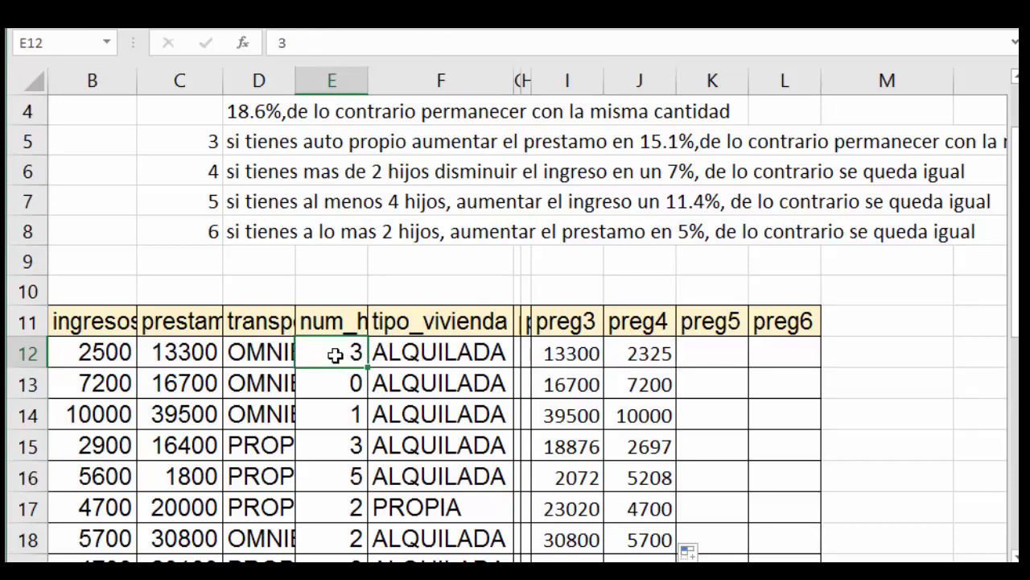
{"action": "left_click", "coordinate": [706, 351]}
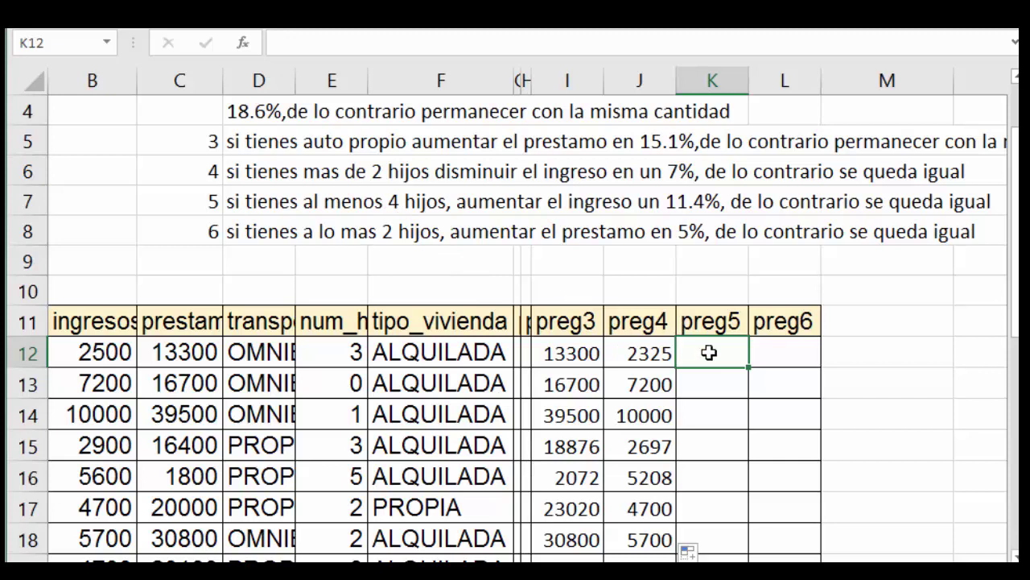
Enter =SI(E12>=4;B12+11,4%*B12;B12) in K12 for the preg5 income increase.
{"action": "type", "text": "=si"}
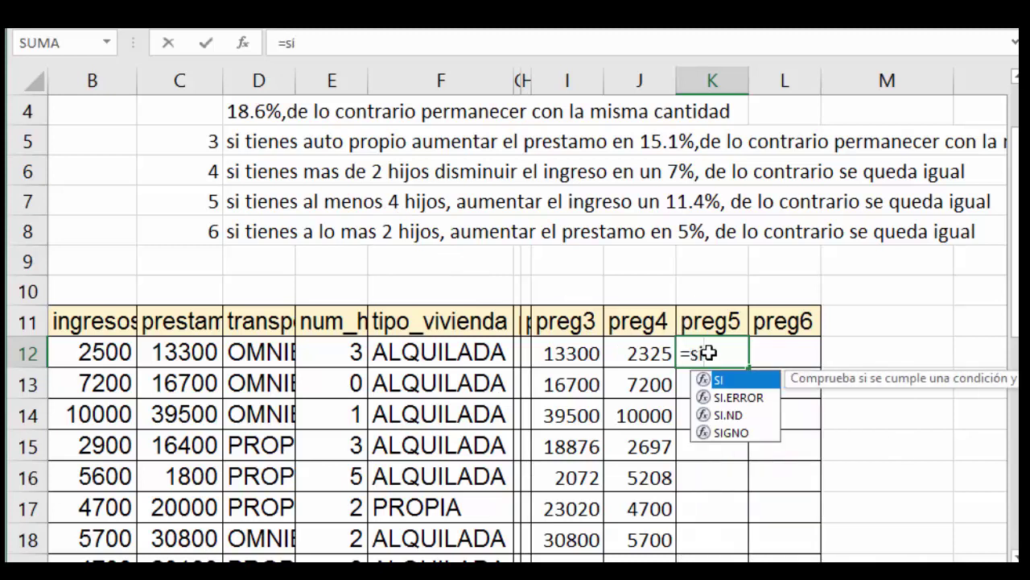
{"action": "double_click", "coordinate": [737, 381]}
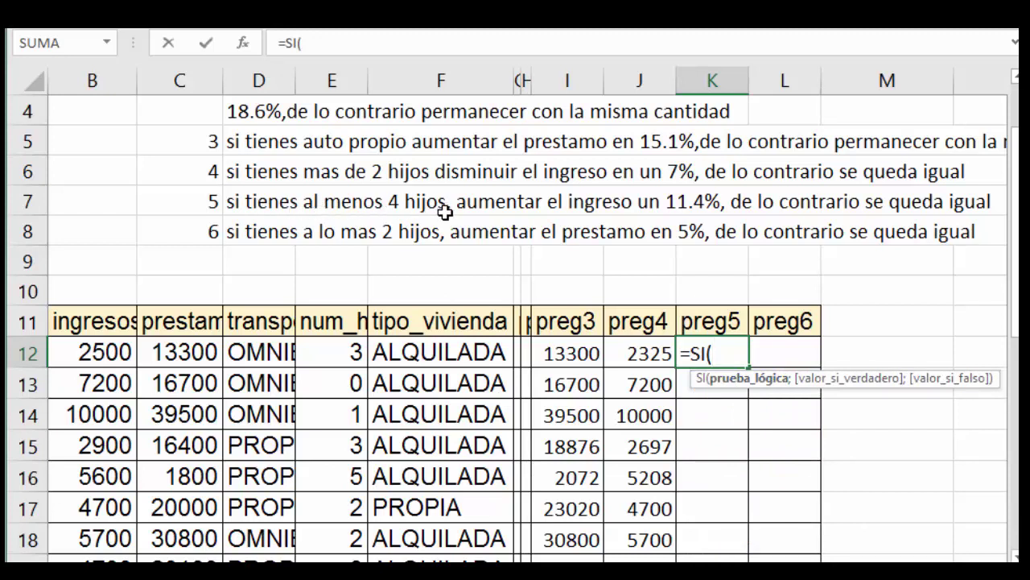
{"action": "left_click", "coordinate": [339, 352]}
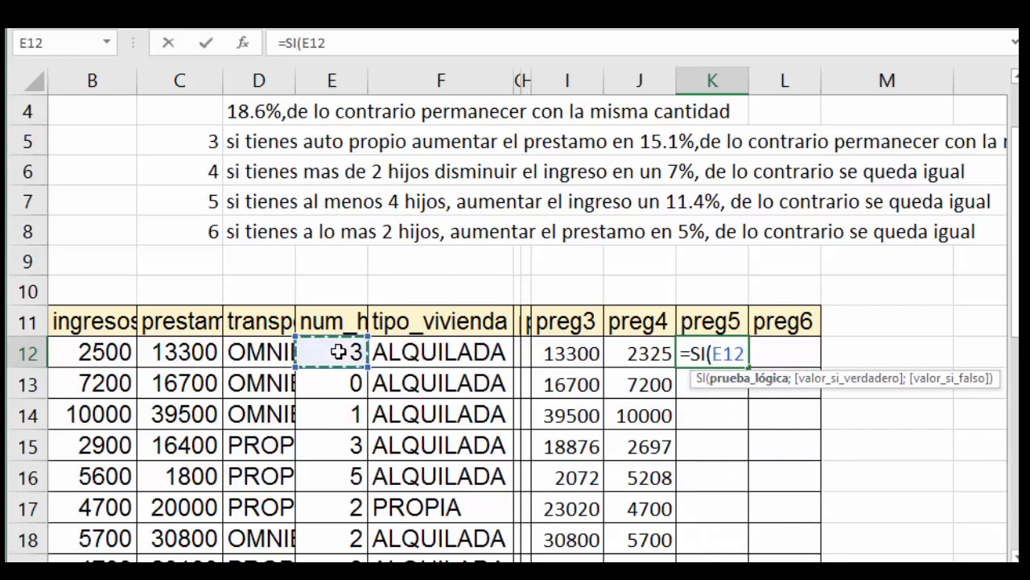
{"action": "type", "text": ">"}
{"action": "type", "text": "=4"}
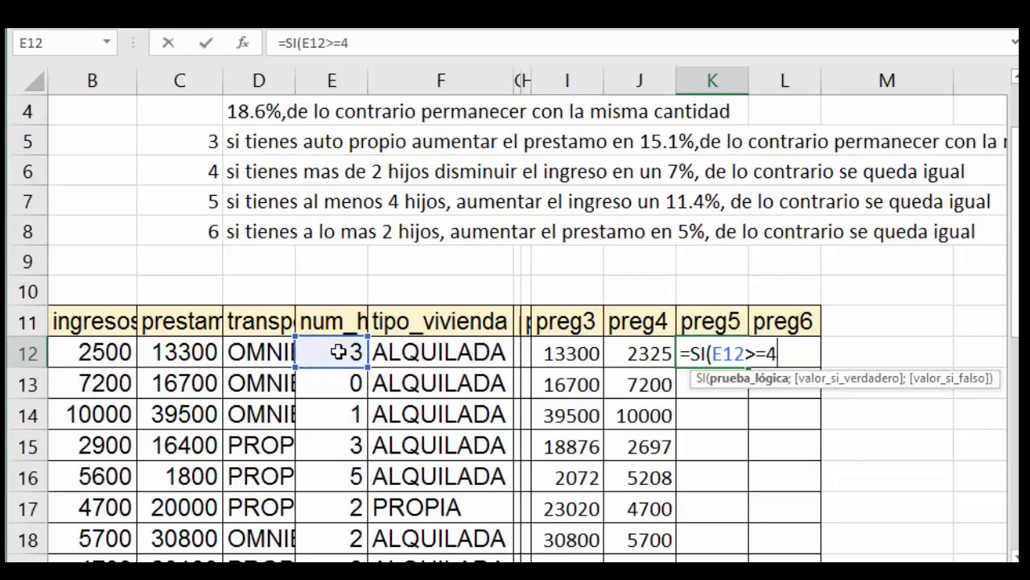
{"action": "type", "text": ";"}
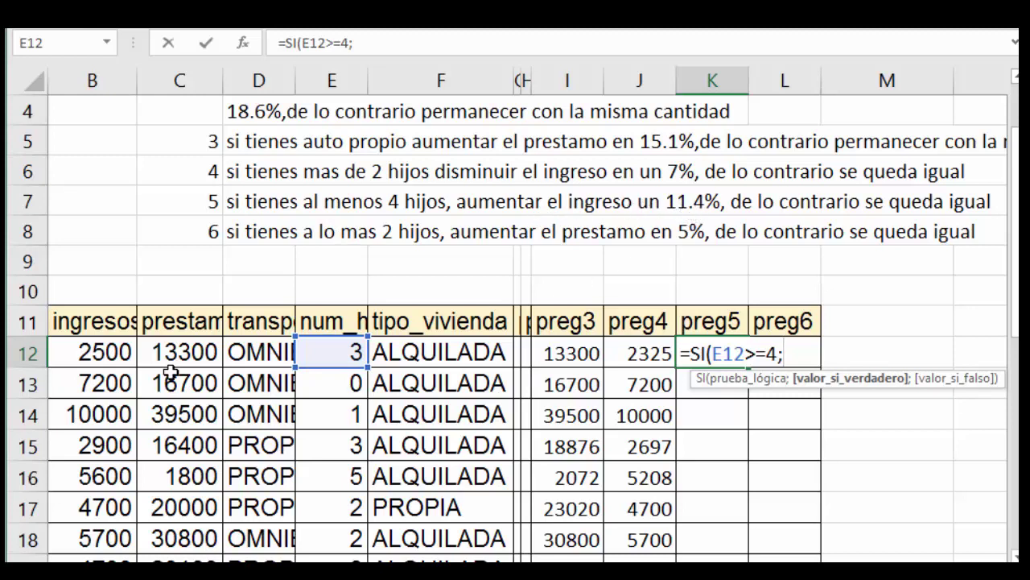
{"action": "left_click", "coordinate": [103, 347]}
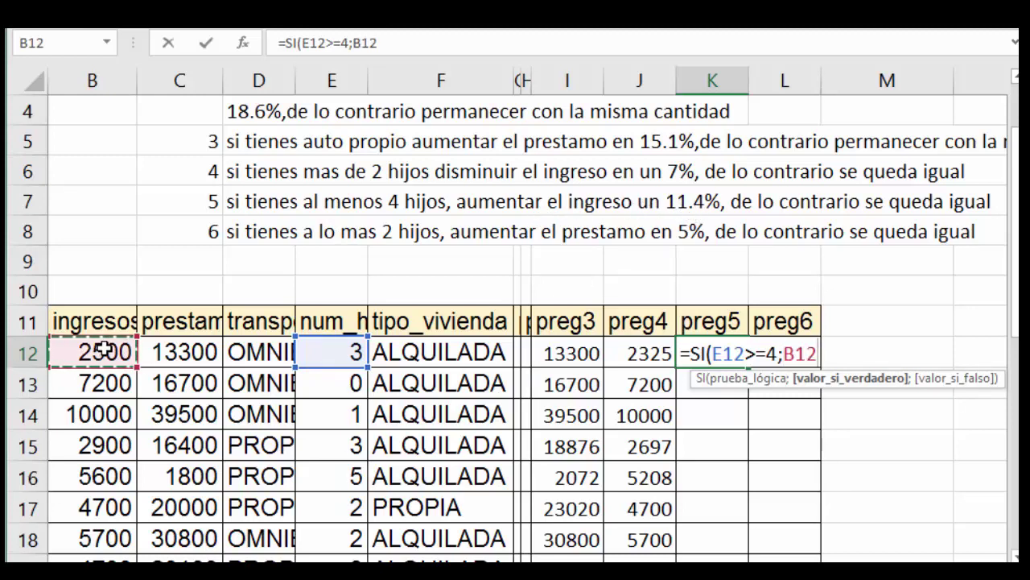
{"action": "type", "text": "+"}
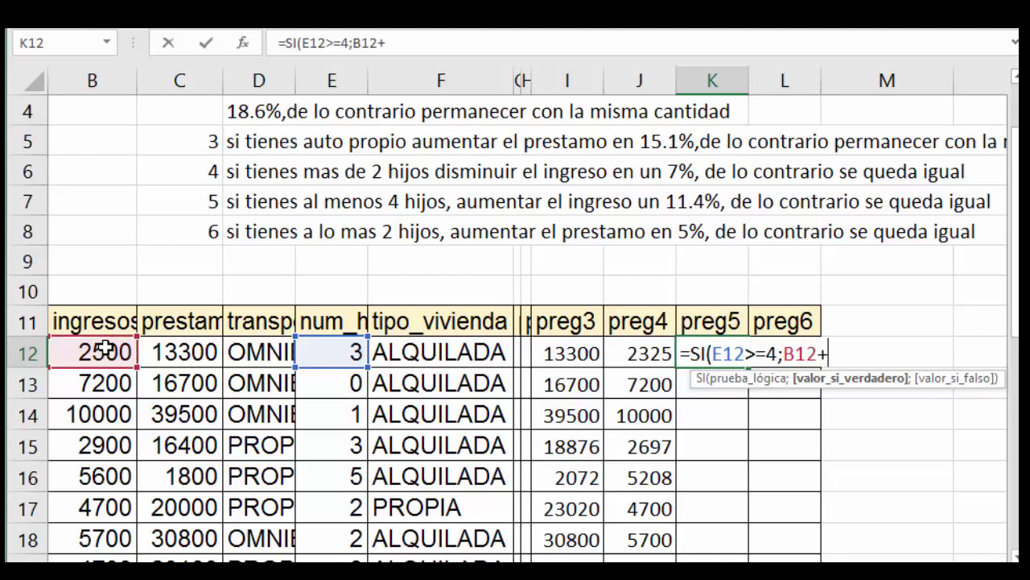
{"action": "type", "text": "11,"}
{"action": "type", "text": "4%*"}
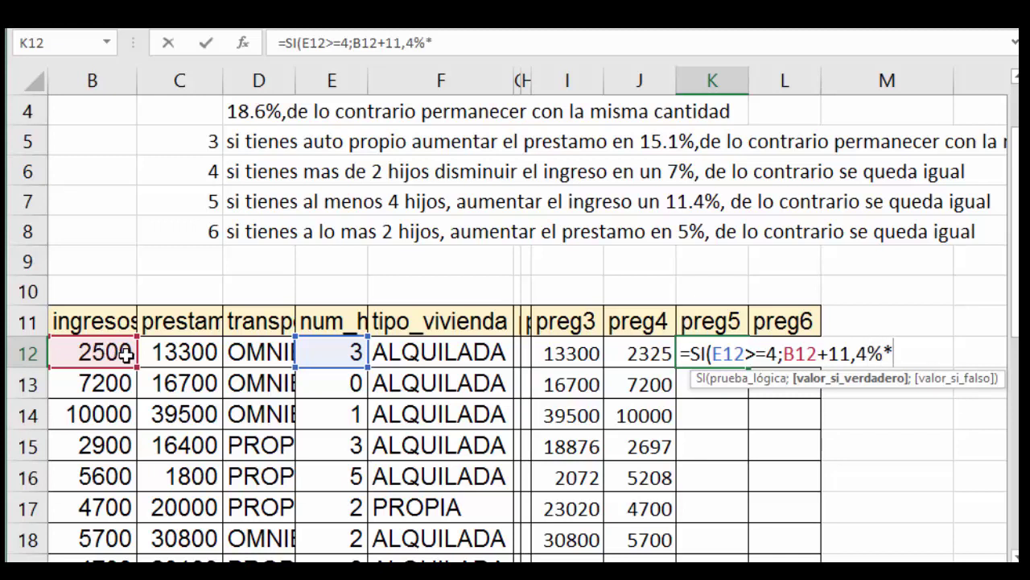
{"action": "left_click", "coordinate": [117, 349]}
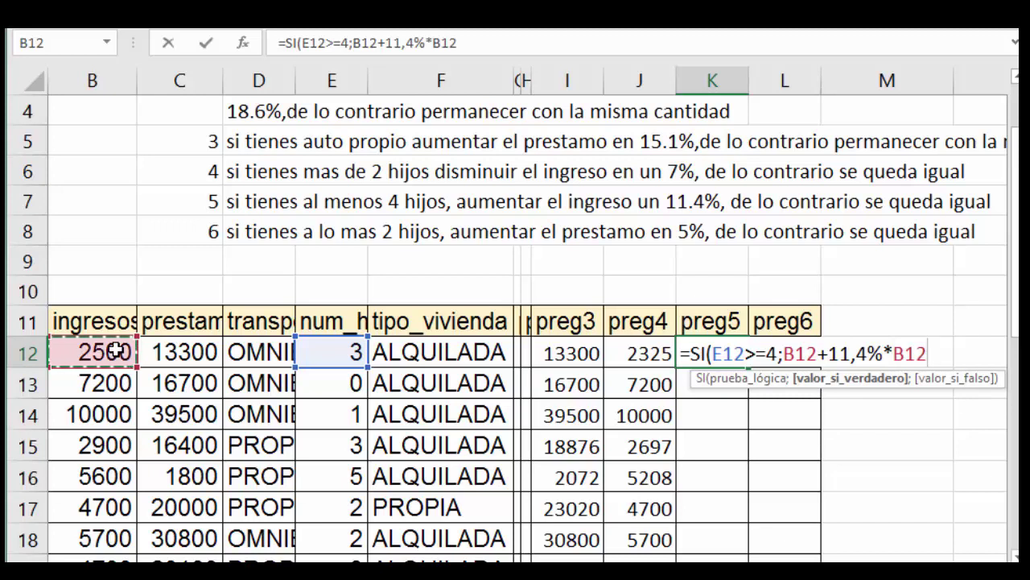
{"action": "type", "text": ";"}
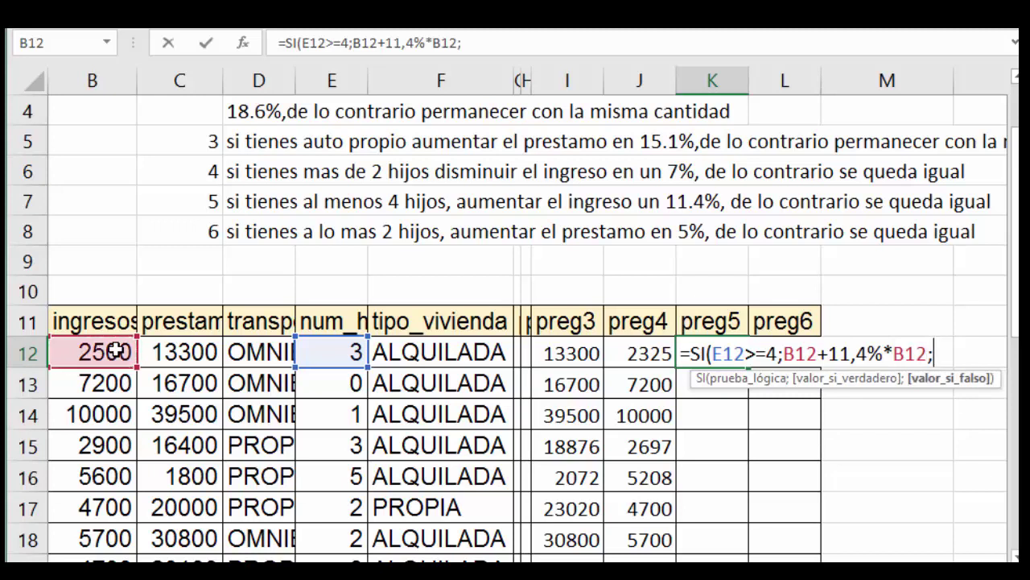
{"action": "left_click", "coordinate": [107, 349]}
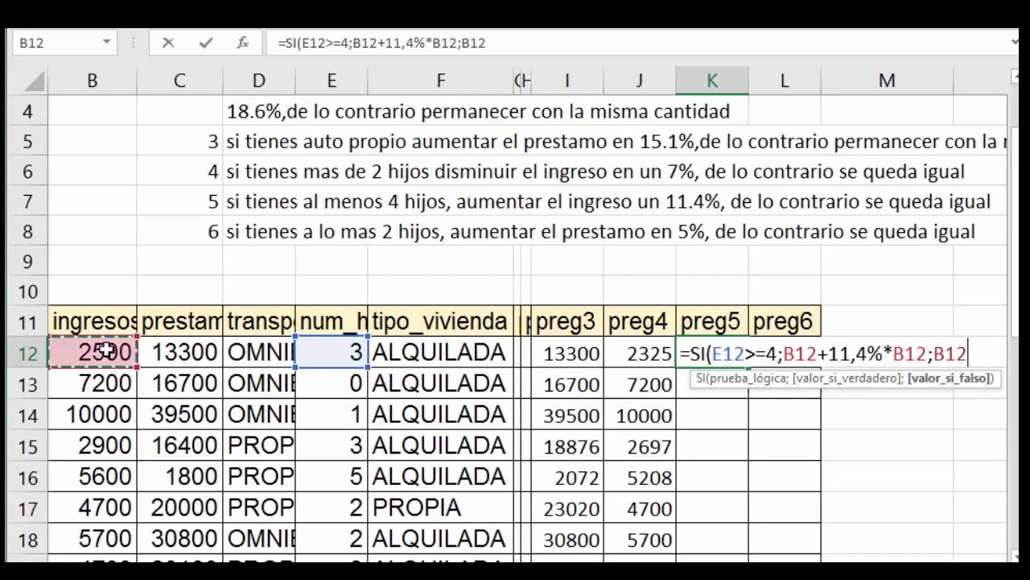
{"action": "type", "text": ")"}
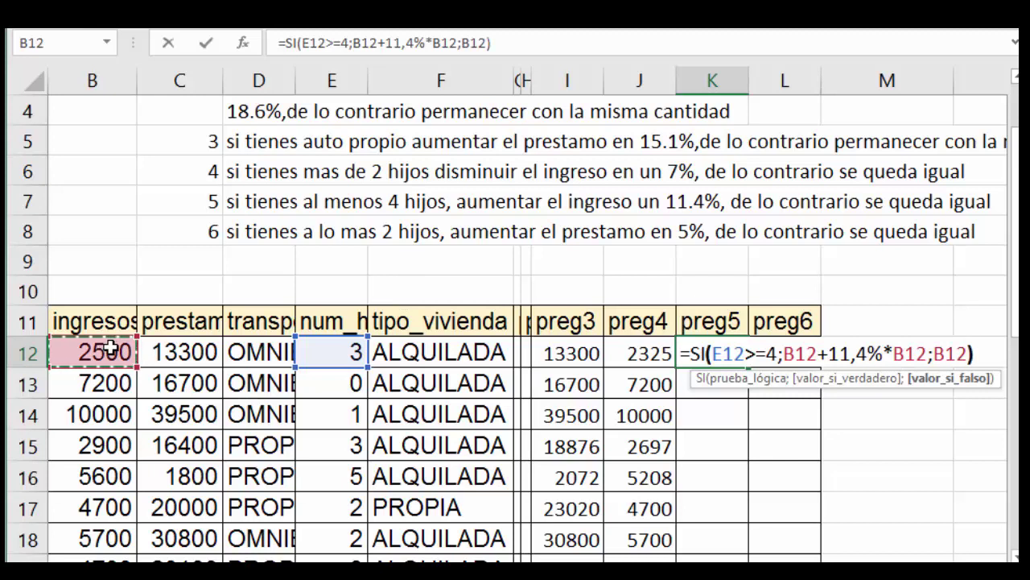
{"action": "key", "text": "Return"}
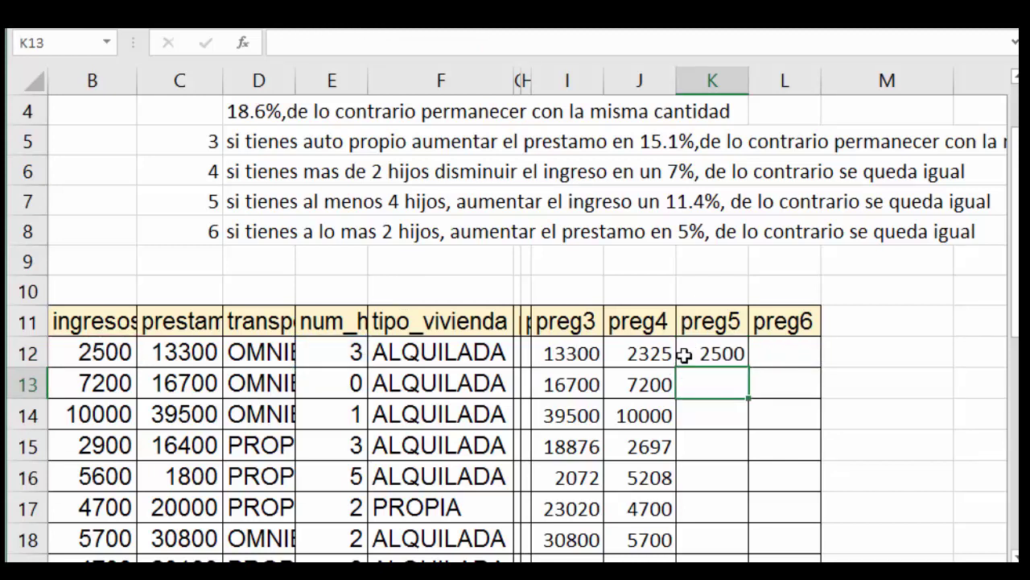
Verify K12 against B12 and E12, fill it down column K, and check row 16.
{"action": "left_click", "coordinate": [712, 354]}
{"action": "left_click", "coordinate": [100, 354]}
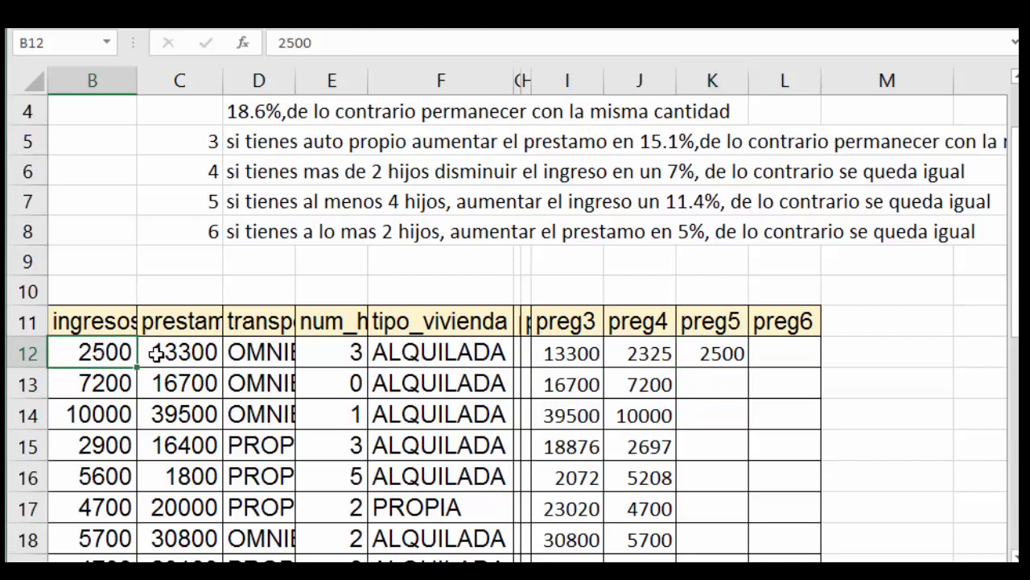
{"action": "left_click", "coordinate": [716, 352]}
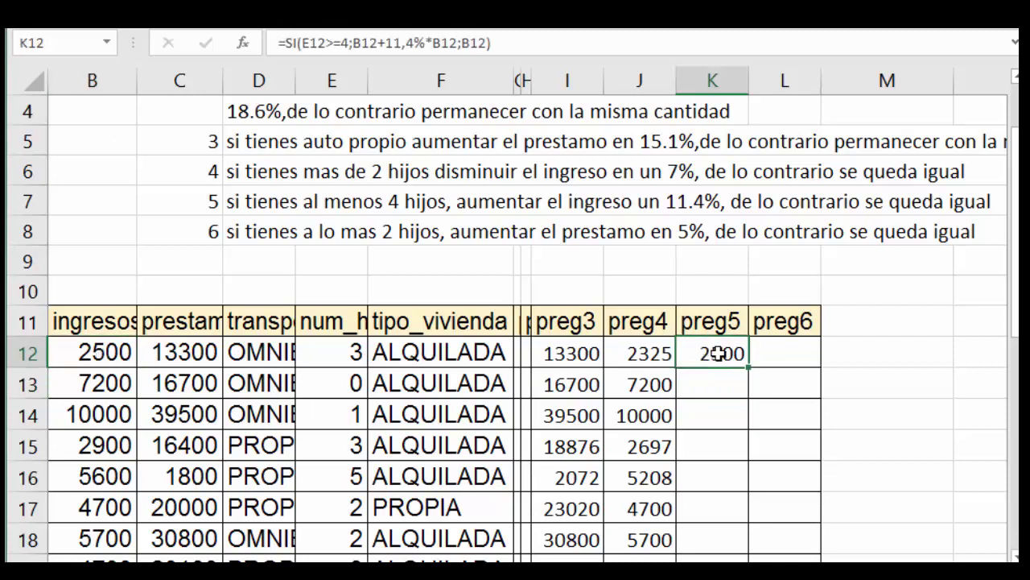
{"action": "left_click", "coordinate": [338, 355]}
{"action": "left_click", "coordinate": [713, 356]}
{"action": "double_click", "coordinate": [751, 366]}
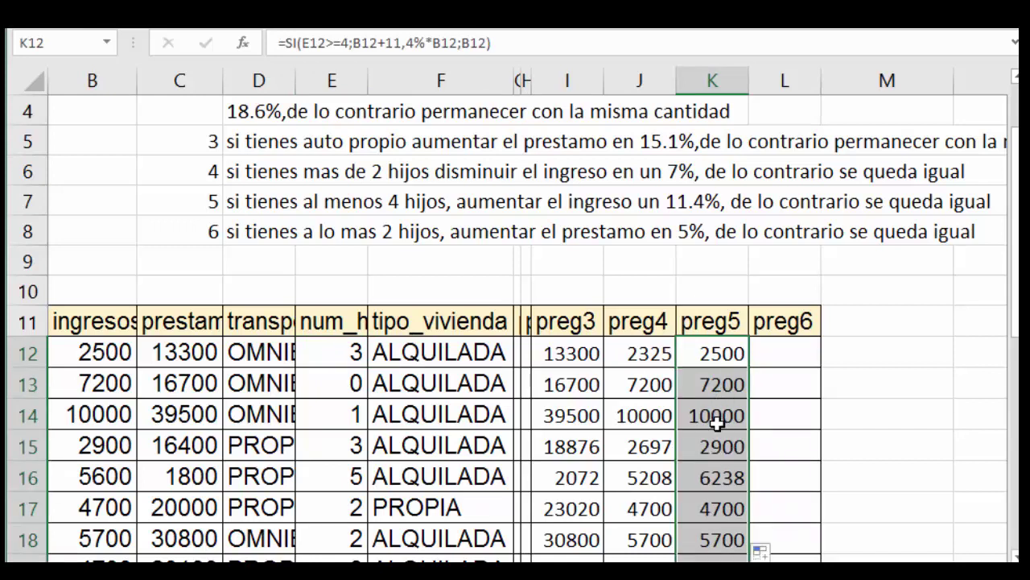
{"action": "left_click_drag", "start_coordinate": [719, 475], "coordinate": [111, 476]}
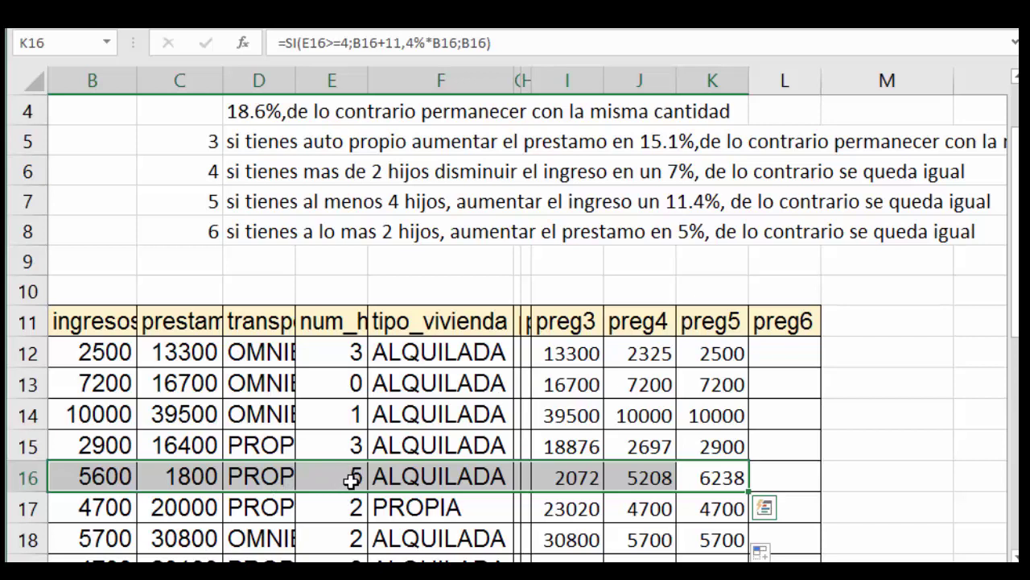
{"action": "left_click", "coordinate": [785, 346]}
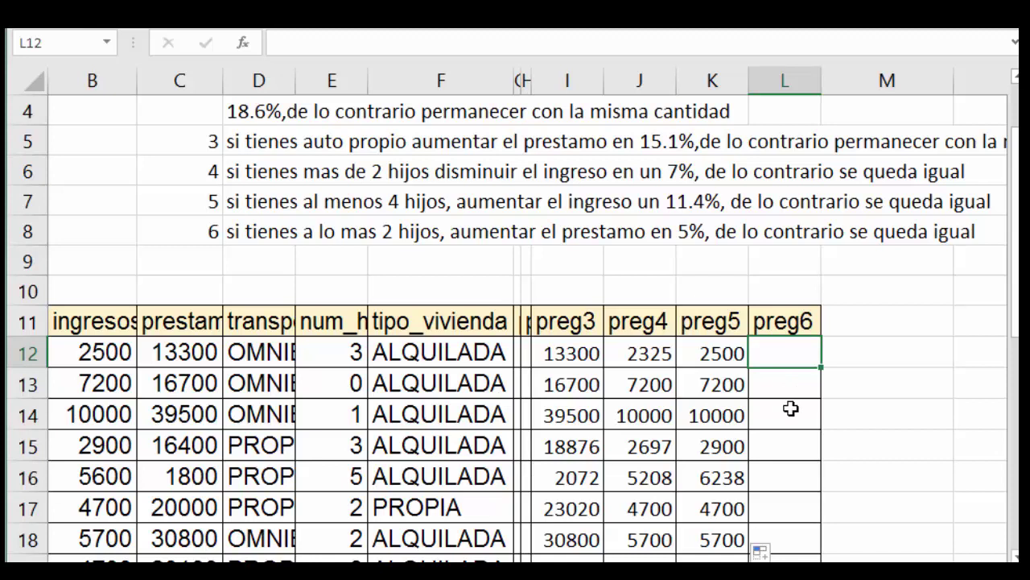
Start the preg6 SI formula in L12 with the condition E12<=2.
{"action": "type", "text": "="}
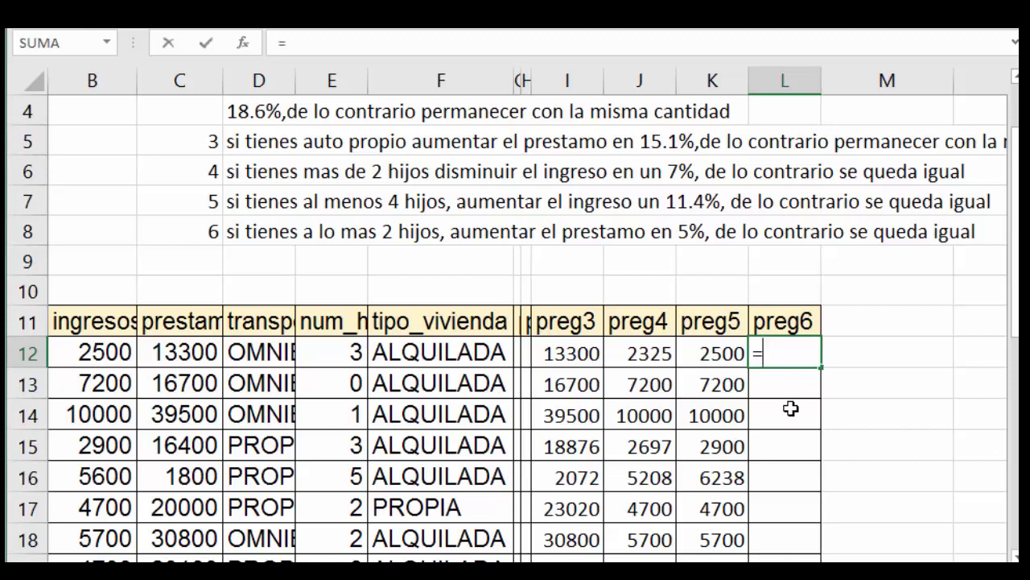
{"action": "type", "text": "si"}
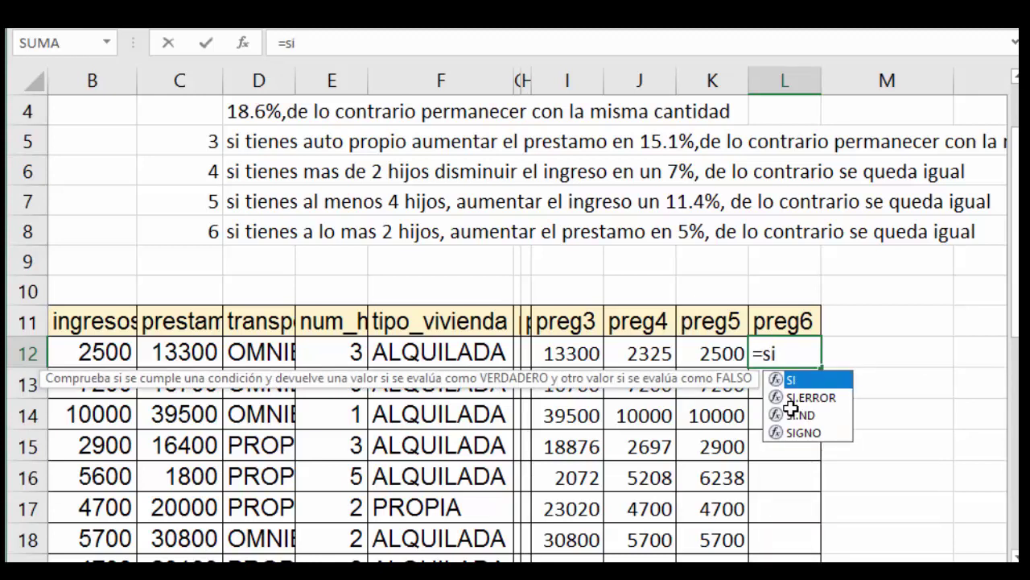
{"action": "key", "text": "Tab"}
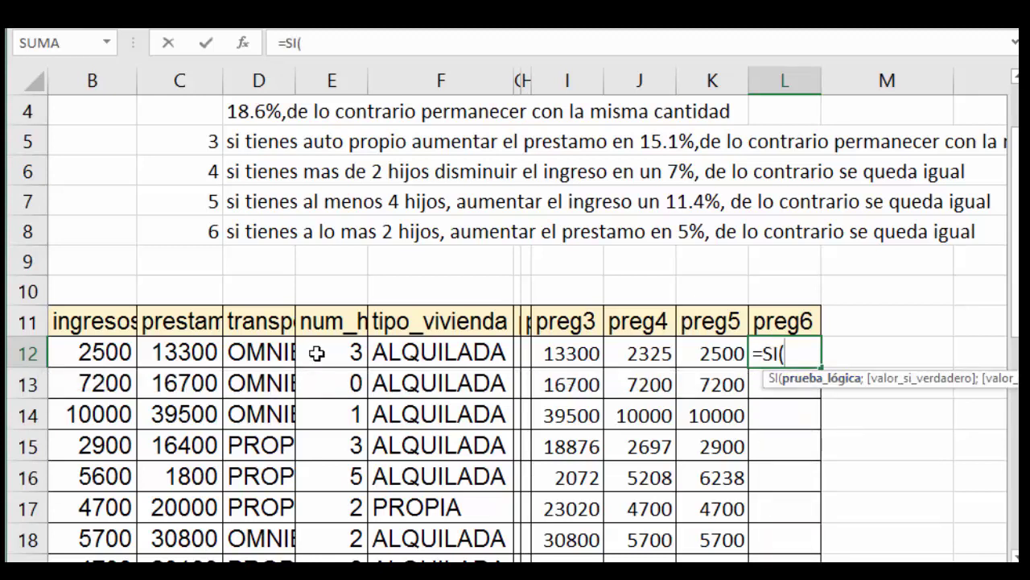
{"action": "left_click", "coordinate": [320, 351]}
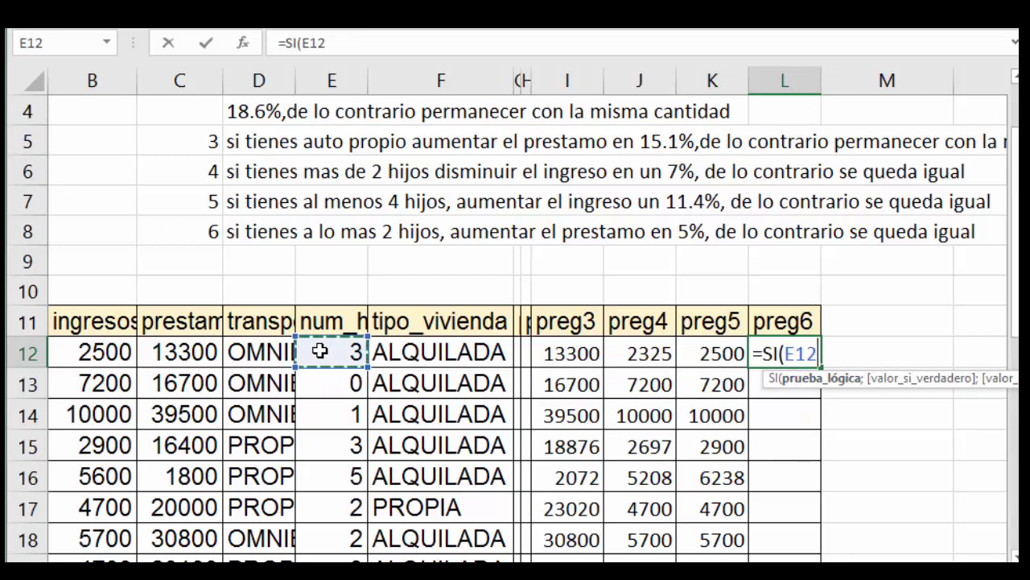
{"action": "type", "text": ">"}
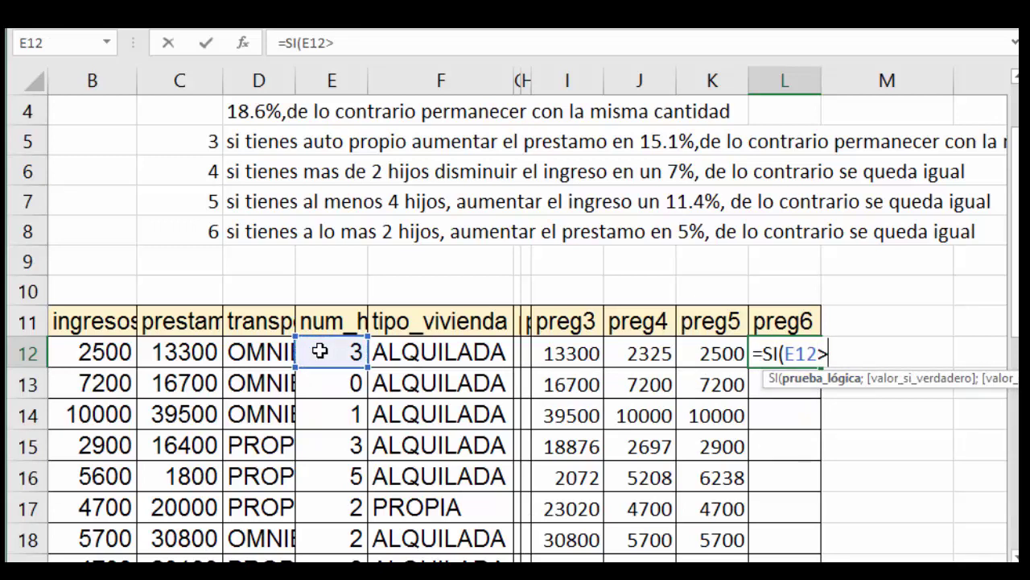
{"action": "key", "text": "BackSpace"}
{"action": "type", "text": "<="}
{"action": "type", "text": "2"}
{"action": "type", "text": ";"}
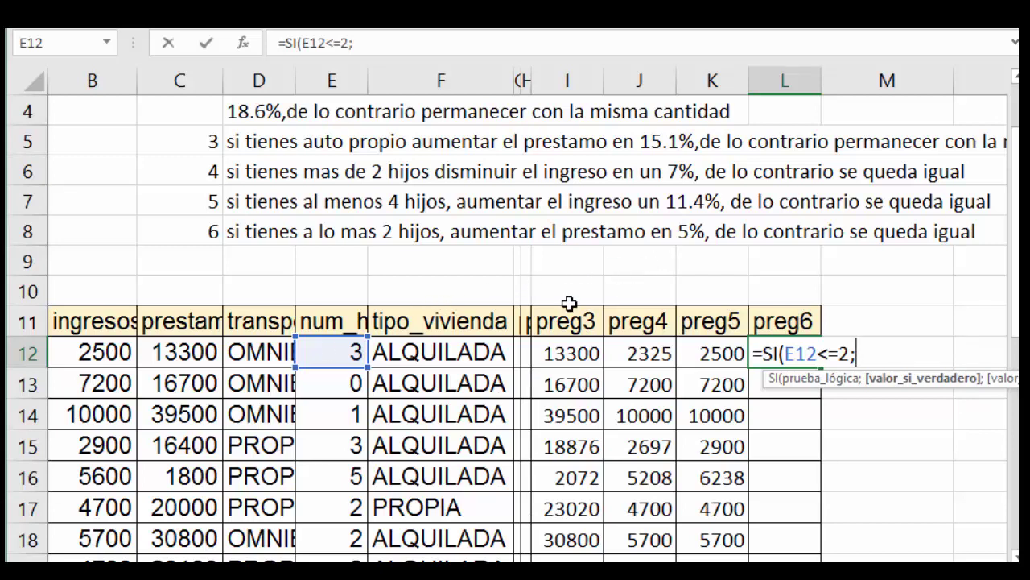
Complete it as =SI(E12<=2;C12+5%*C12;C12), raising the loan 5%, and enter it.
{"action": "left_click", "coordinate": [194, 352]}
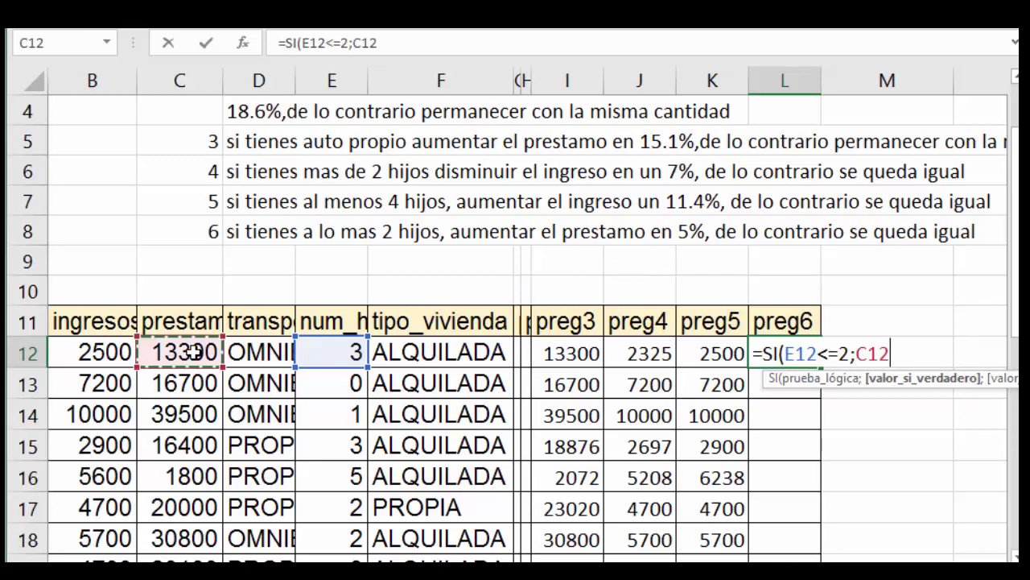
{"action": "type", "text": "+"}
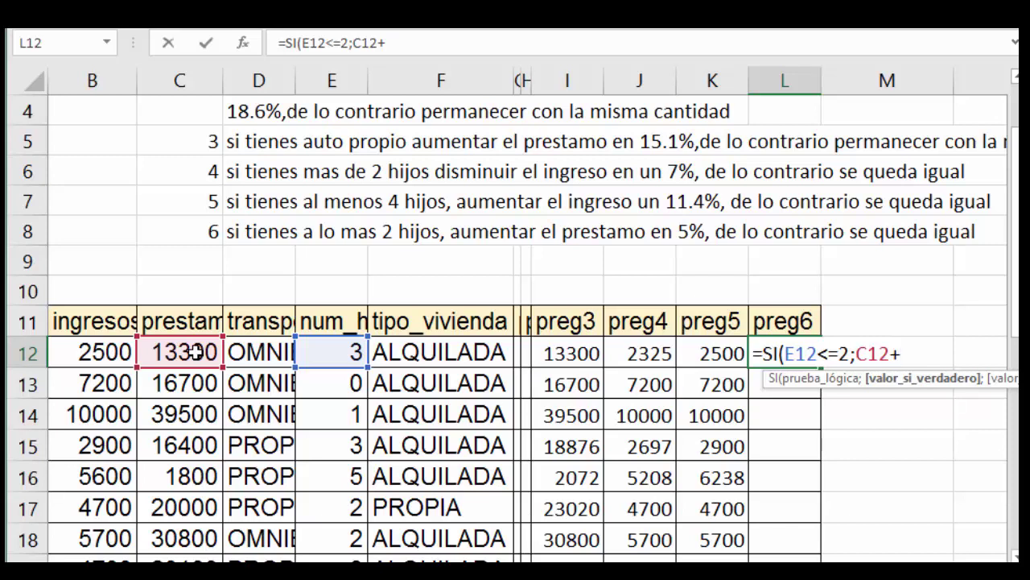
{"action": "type", "text": "5%"}
{"action": "type", "text": "*"}
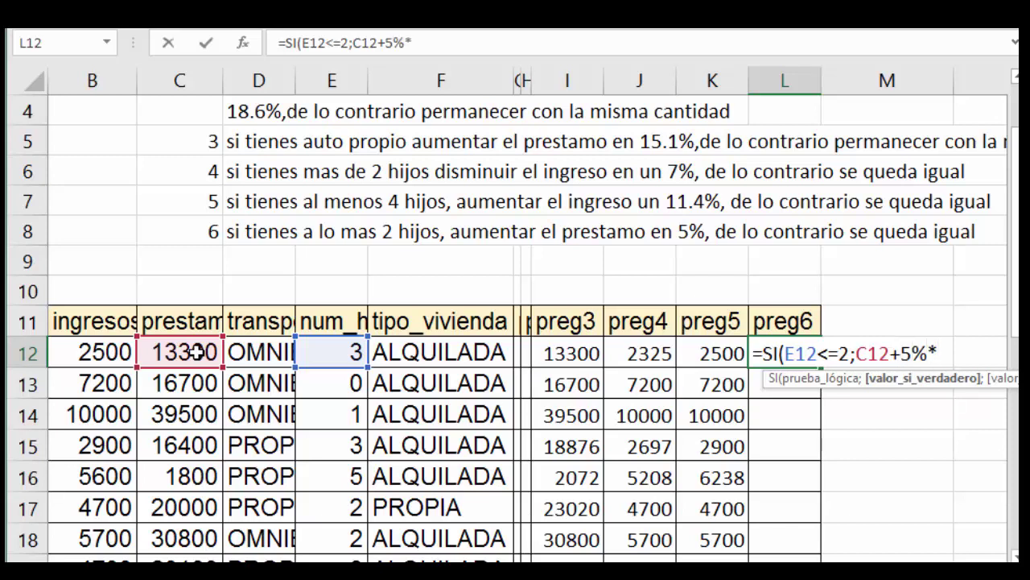
{"action": "left_click", "coordinate": [197, 352]}
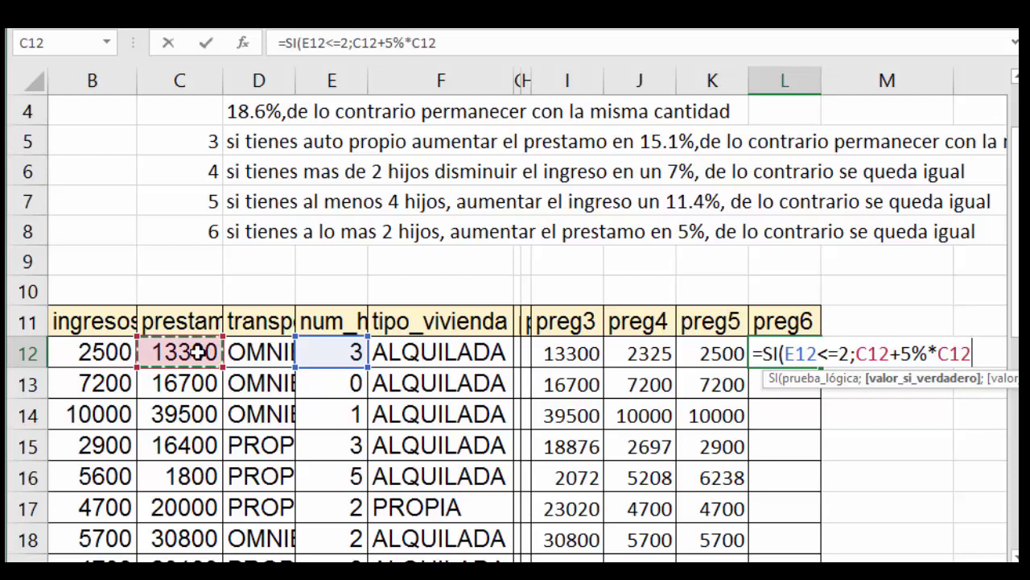
{"action": "type", "text": ";"}
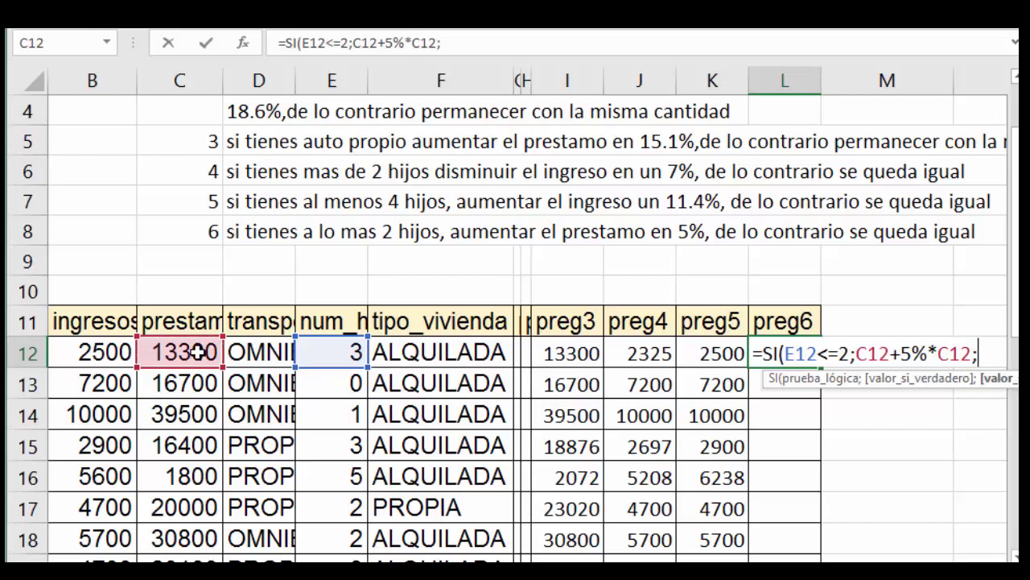
{"action": "left_click", "coordinate": [192, 352]}
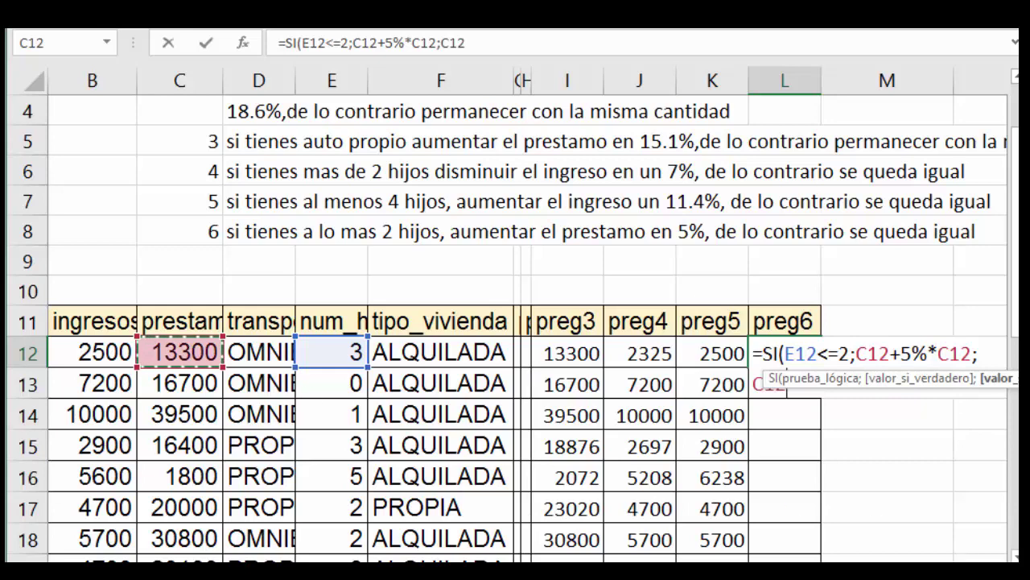
{"action": "scroll", "coordinate": [527, 313], "scroll_direction": "right", "scroll_amount": 1}
{"action": "scroll", "coordinate": [527, 314], "scroll_direction": "right", "scroll_amount": 1}
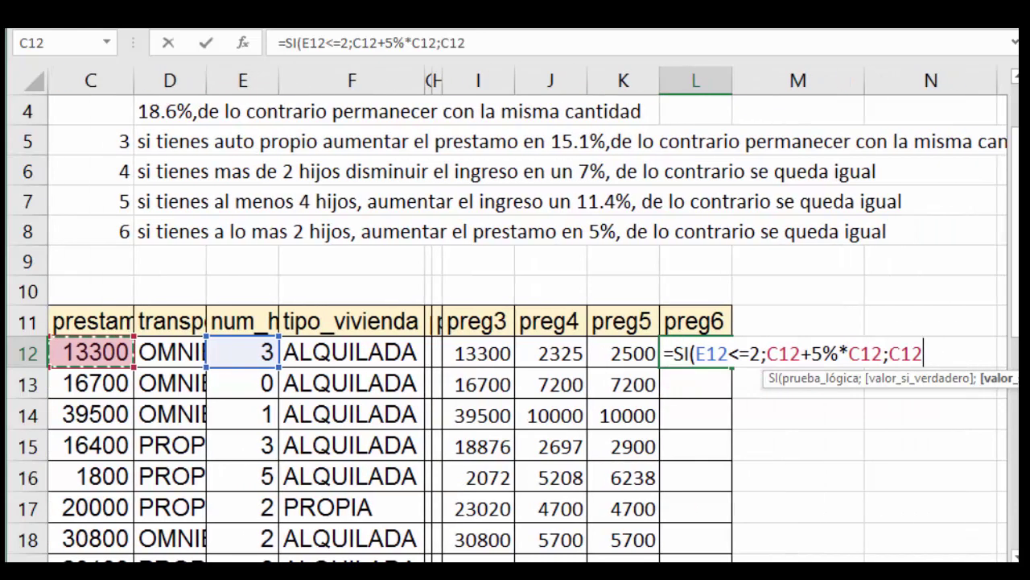
{"action": "type", "text": ")"}
{"action": "key", "text": "Return"}
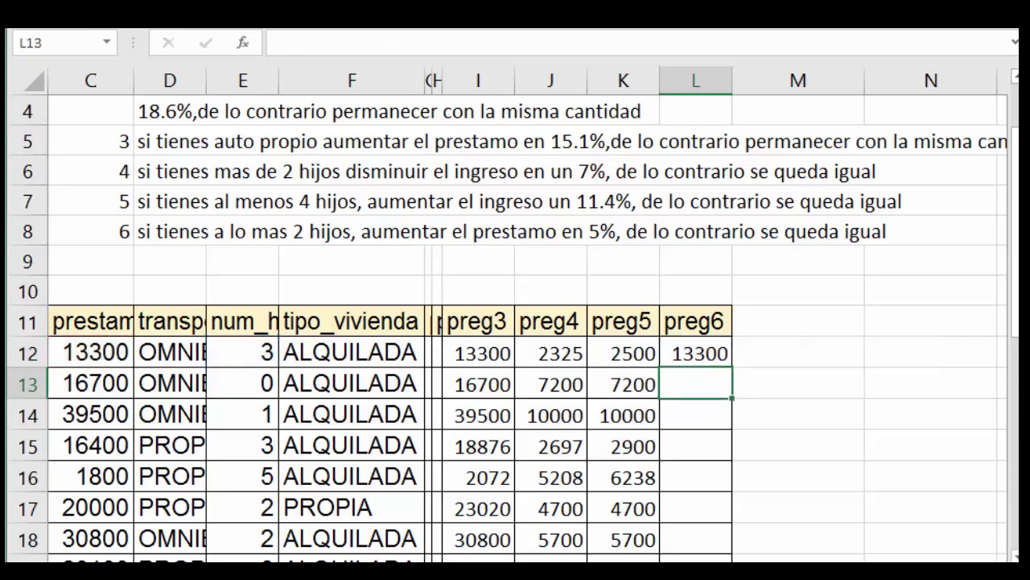
Fill the L12 formula down column L to row 32.
{"action": "left_click", "coordinate": [724, 356]}
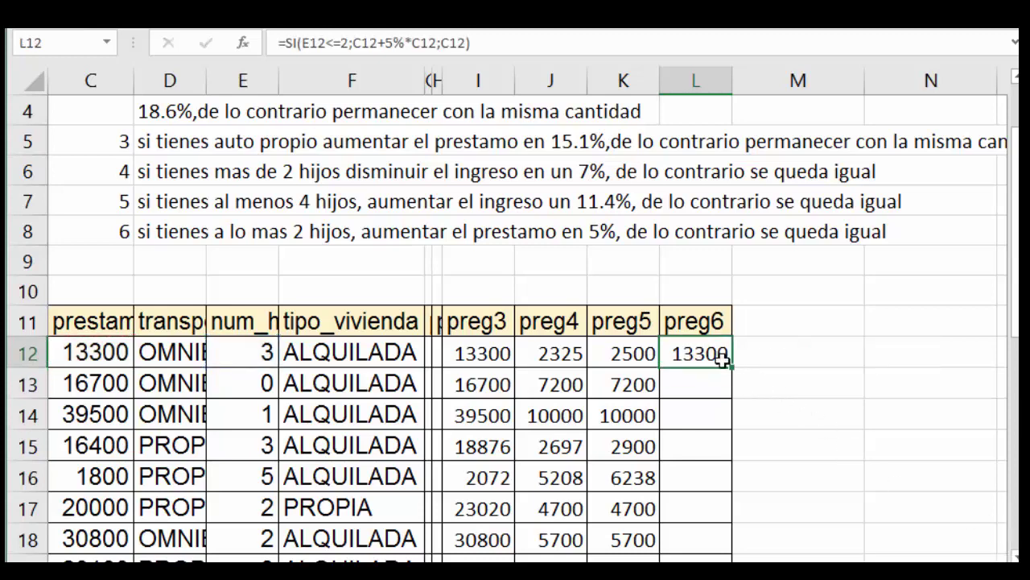
{"action": "left_click_drag", "start_coordinate": [732, 366], "coordinate": [723, 547]}
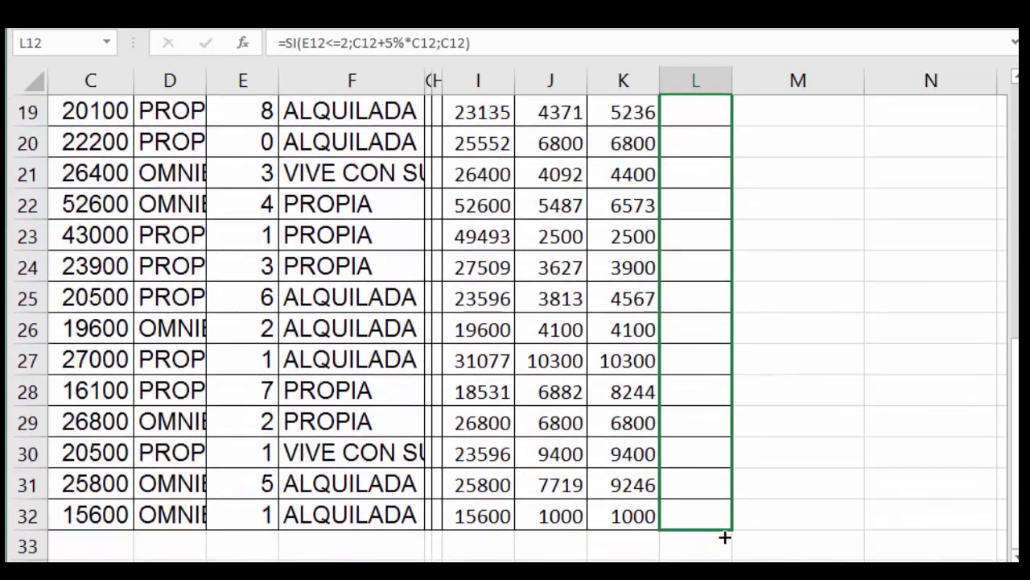
{"action": "left_click_drag", "start_coordinate": [723, 548], "coordinate": [726, 531]}
{"action": "scroll", "coordinate": [683, 456], "scroll_direction": "up", "scroll_amount": 4}
{"action": "scroll", "coordinate": [684, 456], "scroll_direction": "up", "scroll_amount": 1}
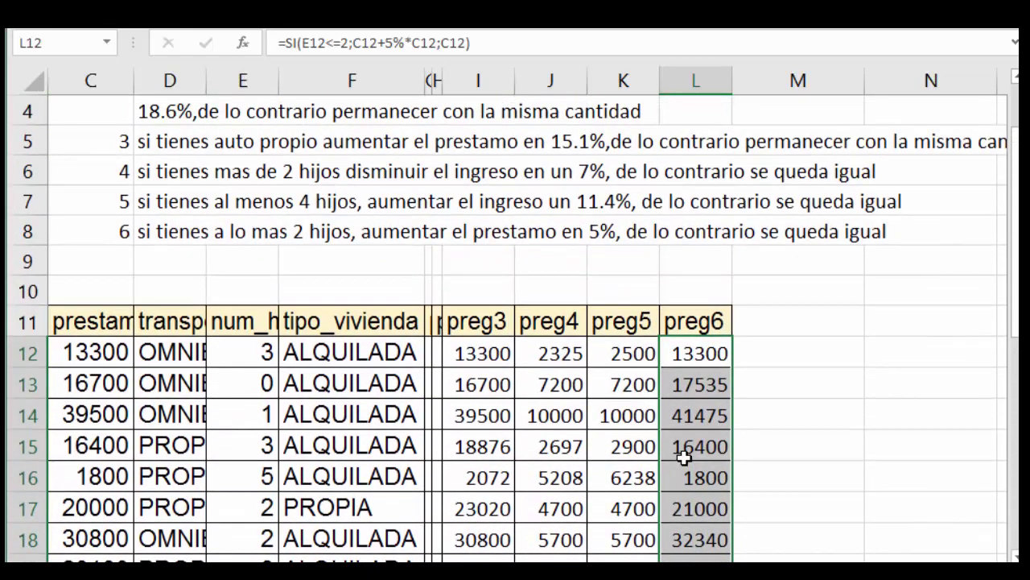
{"action": "scroll", "coordinate": [400, 435], "scroll_direction": "left", "scroll_amount": 1}
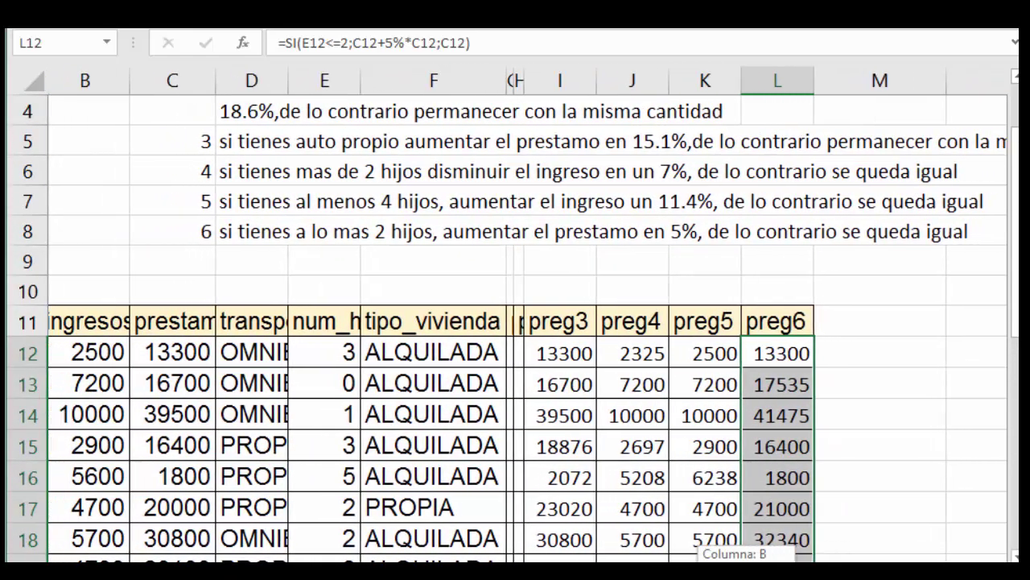
{"action": "mouse_move", "coordinate": [200, 354]}
{"action": "left_mouse_down"}
{"action": "mouse_move", "coordinate": [806, 359]}
{"action": "mouse_move", "coordinate": [805, 384]}
{"action": "left_mouse_up"}
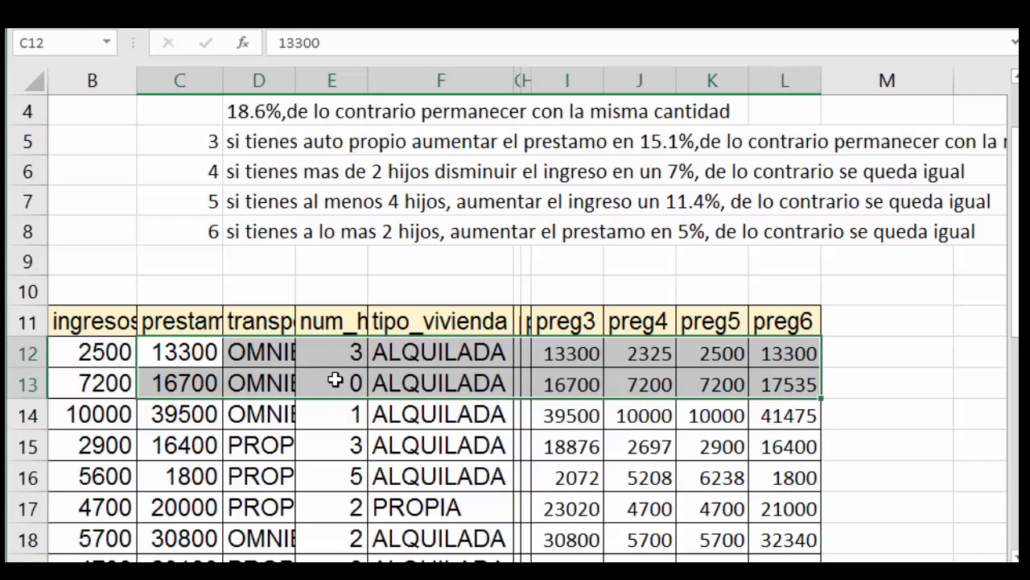
{"action": "left_click", "coordinate": [791, 385]}
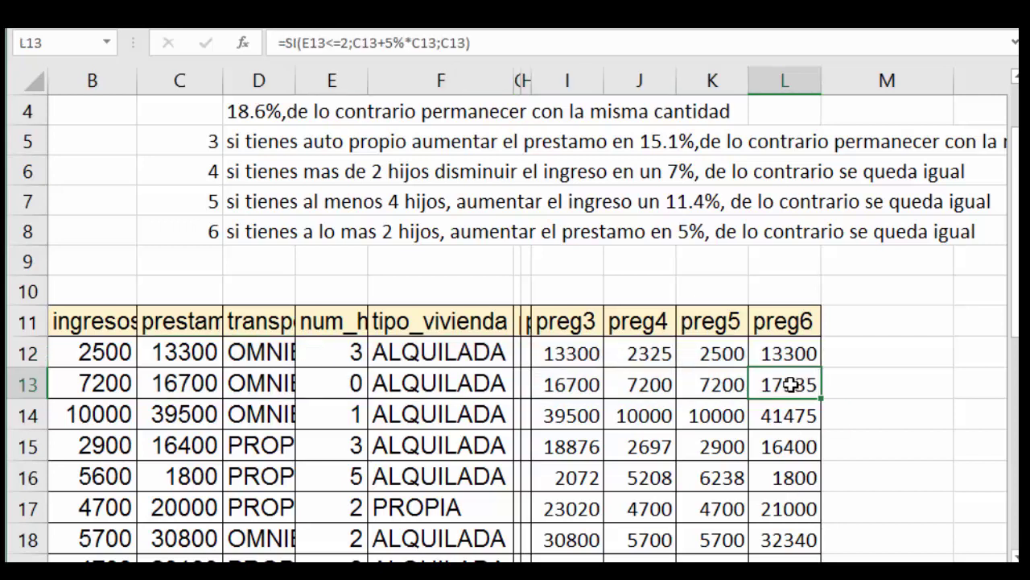
{"action": "double_click", "coordinate": [791, 385]}
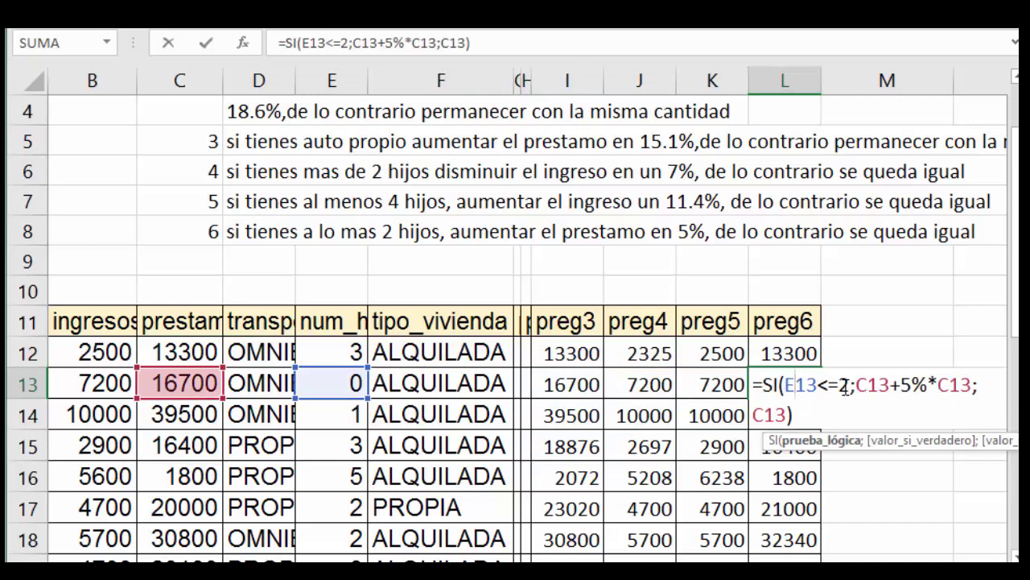
{"action": "key", "text": "Return"}
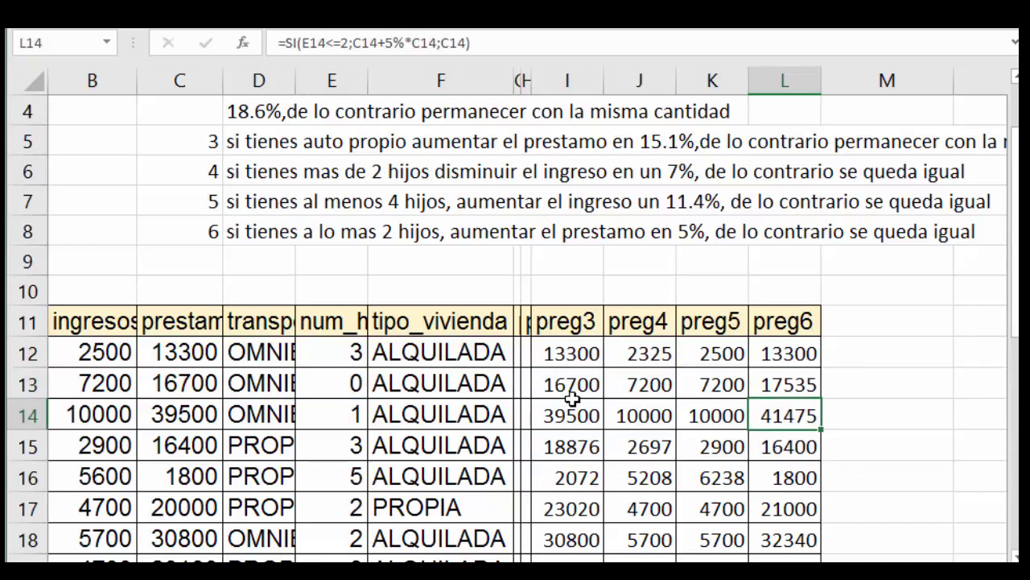
{"action": "scroll", "coordinate": [574, 399], "scroll_direction": "up", "scroll_amount": 1}
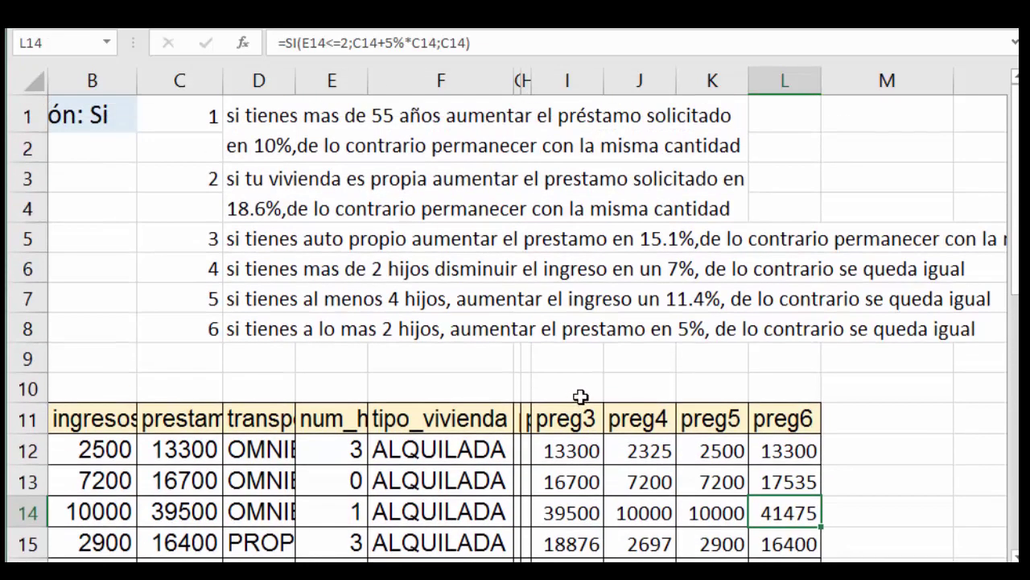